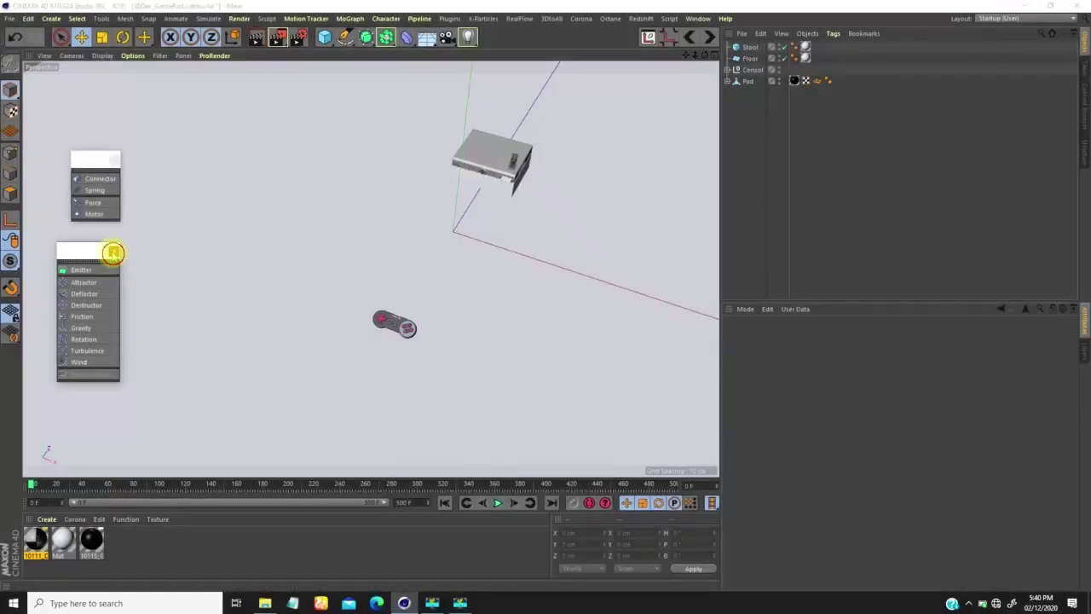
# Close the two floating palettes of dynamics and particle objects over the viewport.
pyautogui.click(111, 248)
pyautogui.click(113, 160)
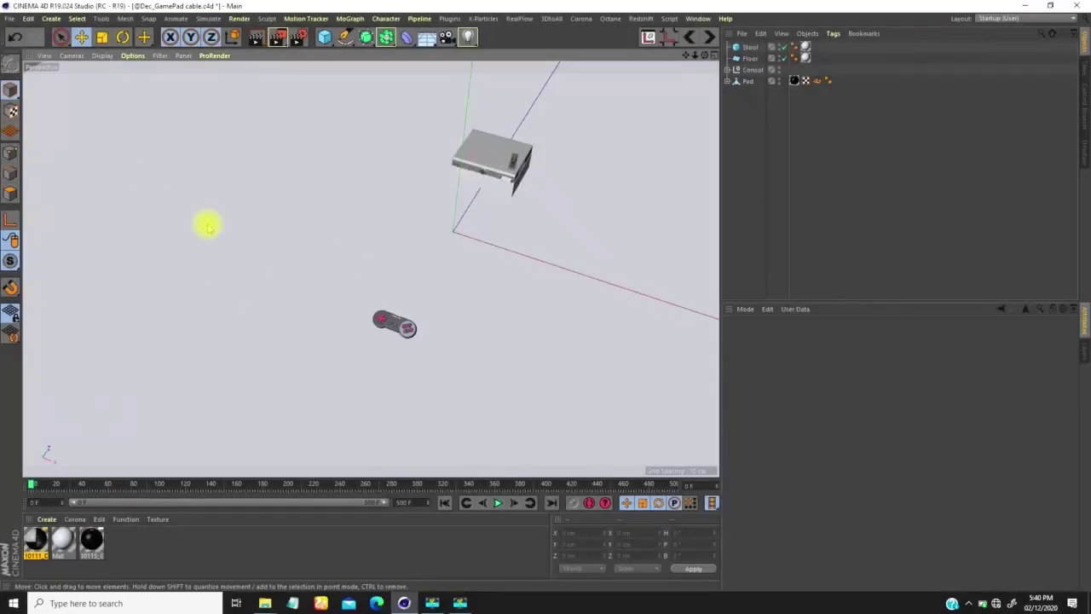
pyautogui.keyDown('alt'); pyautogui.moveTo(380, 248); pyautogui.dragTo(377, 252, button='middle'); pyautogui.keyUp('alt')
pyautogui.keyDown('alt'); pyautogui.moveTo(380, 302); pyautogui.dragTo(367, 308); pyautogui.keyUp('alt')
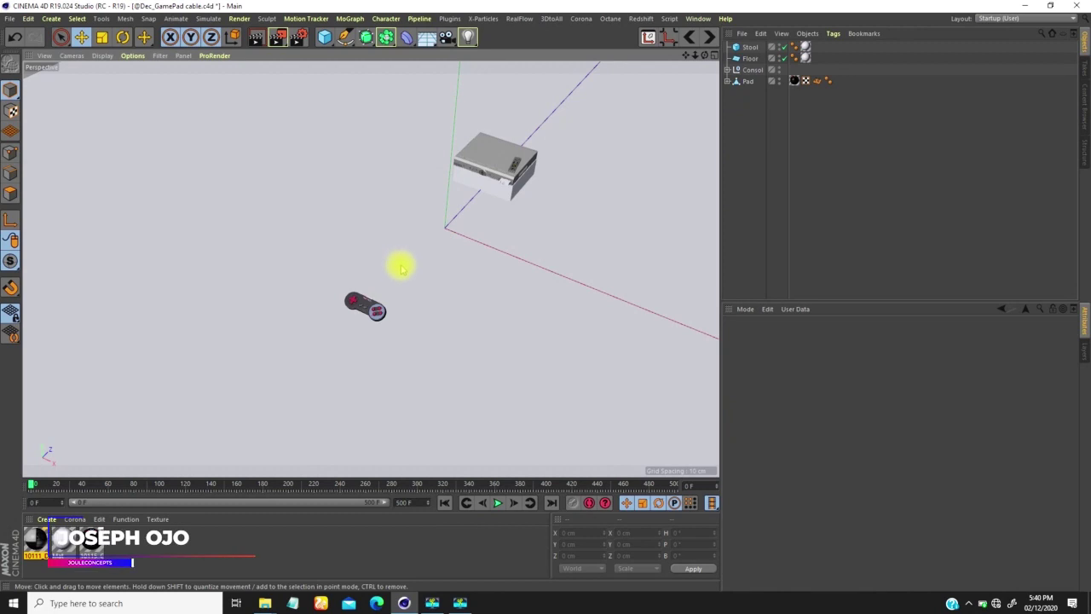
# In the top view, start a Bezier spline with the Pen tool at the game pad's cable connector.
pyautogui.press('F2')
pyautogui.keyDown('alt'); pyautogui.moveTo(452, 196); pyautogui.dragTo(406, 231, button='right'); pyautogui.keyUp('alt')
pyautogui.keyDown('alt'); pyautogui.moveTo(438, 231); pyautogui.dragTo(407, 251, button='middle'); pyautogui.keyUp('alt')
pyautogui.keyDown('alt'); pyautogui.moveTo(407, 250); pyautogui.dragTo(425, 208, button='right'); pyautogui.keyUp('alt')
pyautogui.keyDown('alt'); pyautogui.moveTo(435, 226); pyautogui.dragTo(400, 255, button='middle'); pyautogui.keyUp('alt')
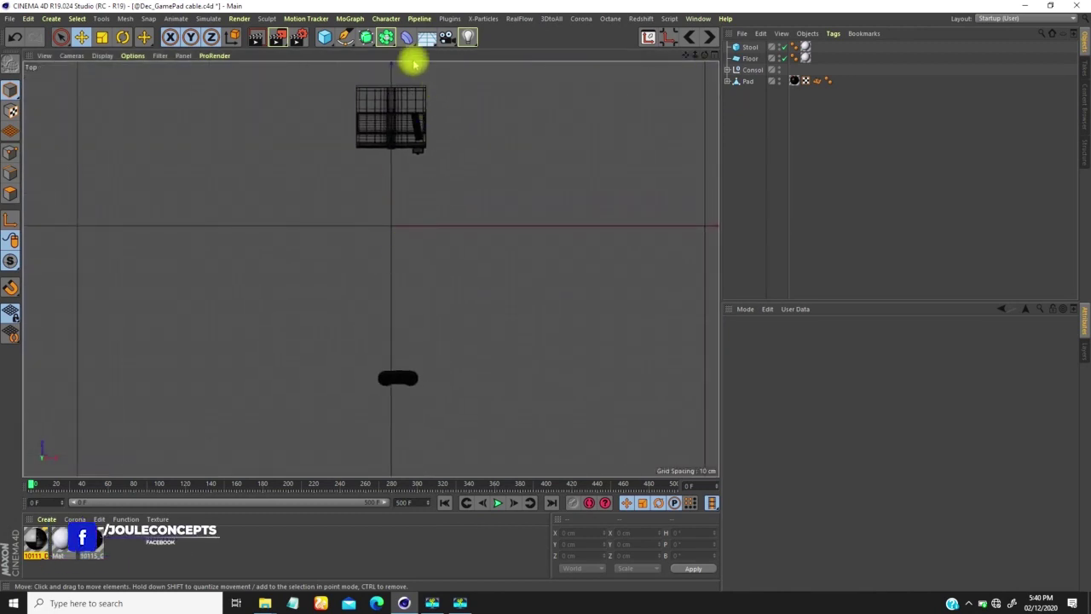
pyautogui.click(346, 37)
pyautogui.click(385, 52)
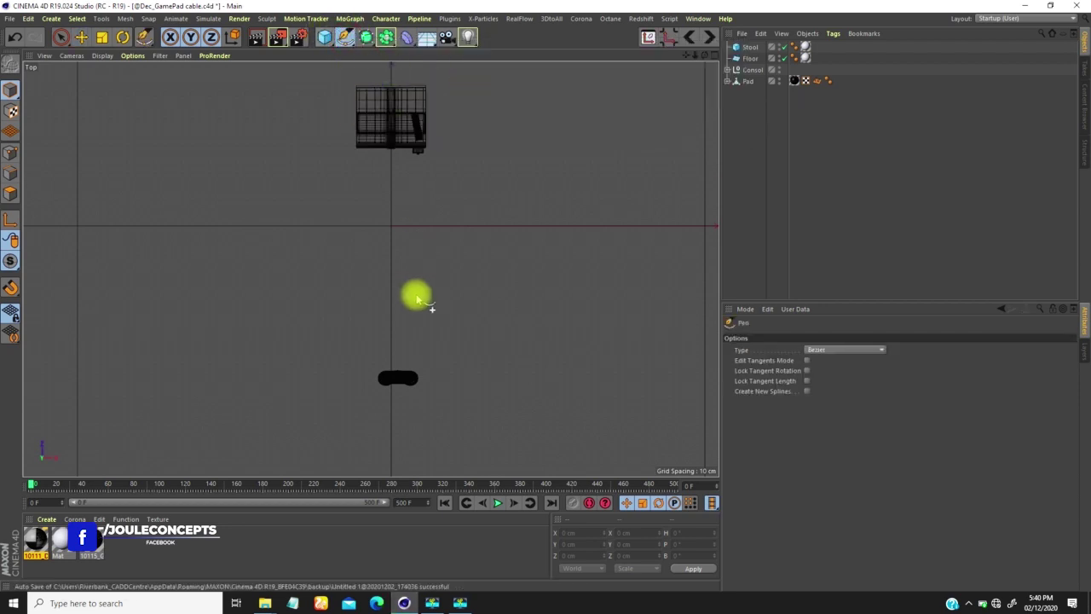
pyautogui.scroll(10, 403, 369)
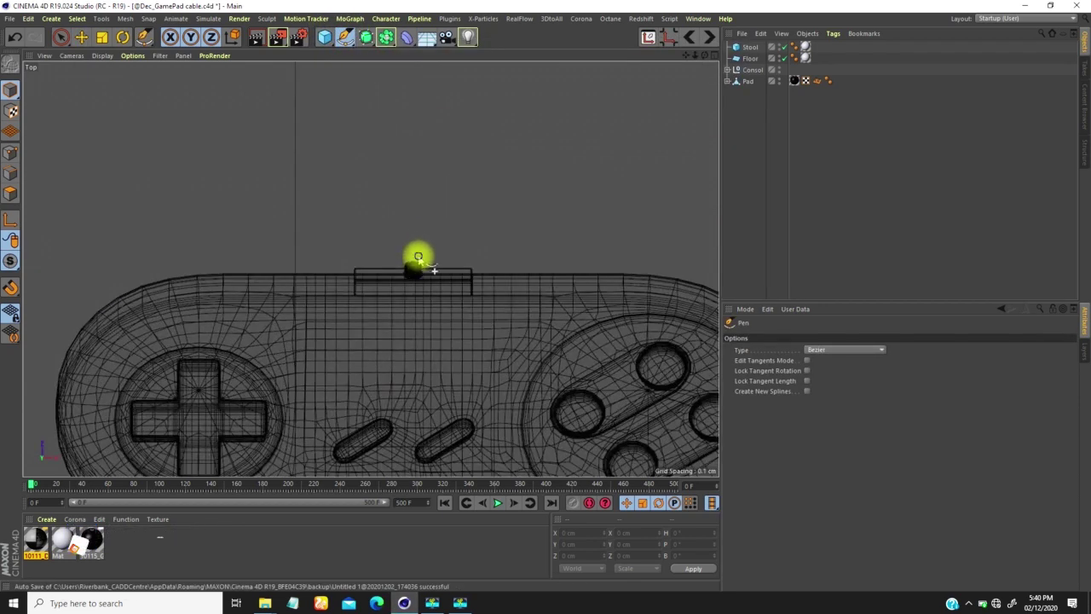
pyautogui.click(412, 275)
# Finish the spline as a straight line by placing its second point on the console's plug connector.
pyautogui.scroll(-10, 418, 255)
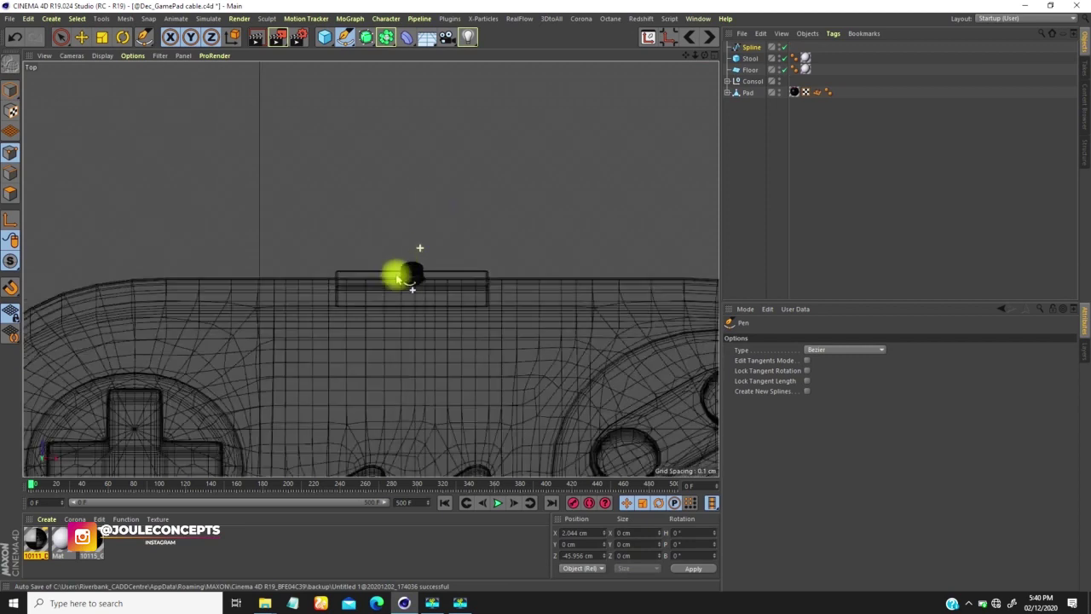
pyautogui.keyDown('alt'); pyautogui.moveTo(396, 320); pyautogui.dragTo(390, 379, button='middle'); pyautogui.keyUp('alt')
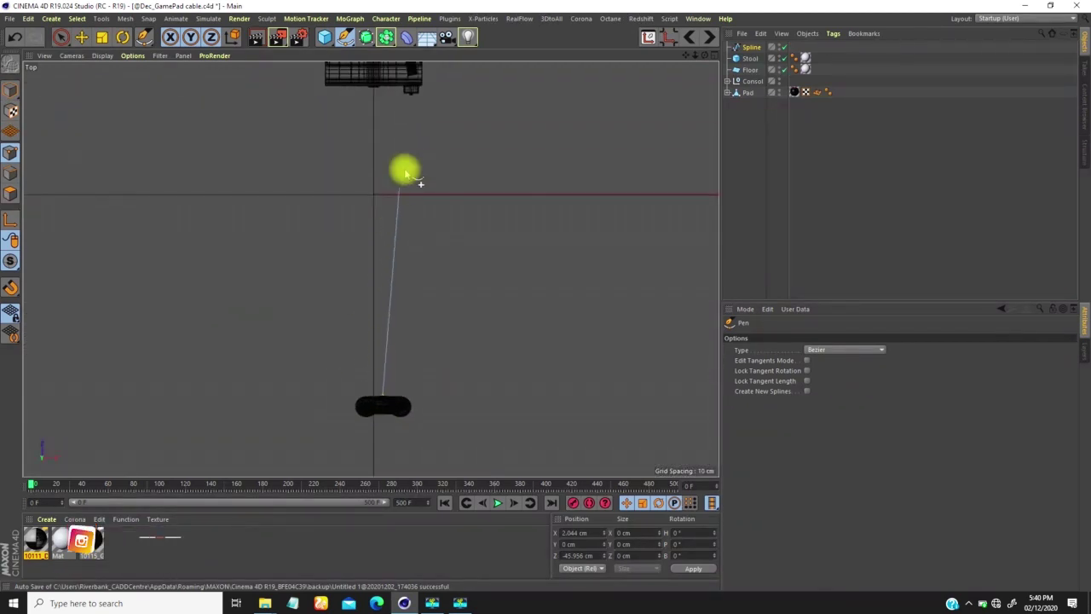
pyautogui.keyDown('alt'); pyautogui.moveTo(406, 127); pyautogui.dragTo(401, 183, button='middle'); pyautogui.keyUp('alt')
pyautogui.scroll(10, 414, 119)
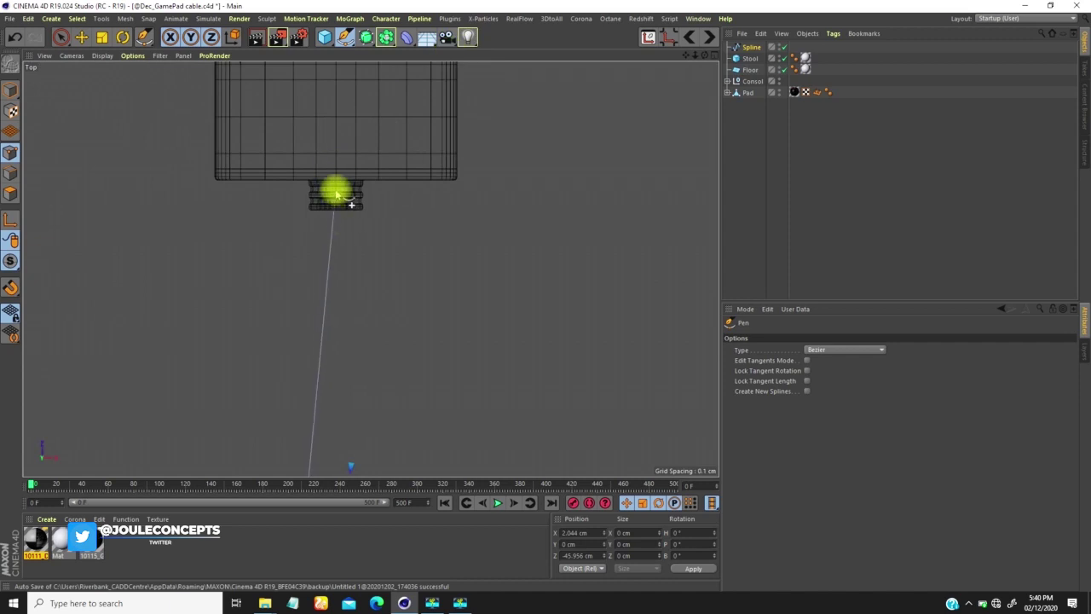
pyautogui.click(335, 196)
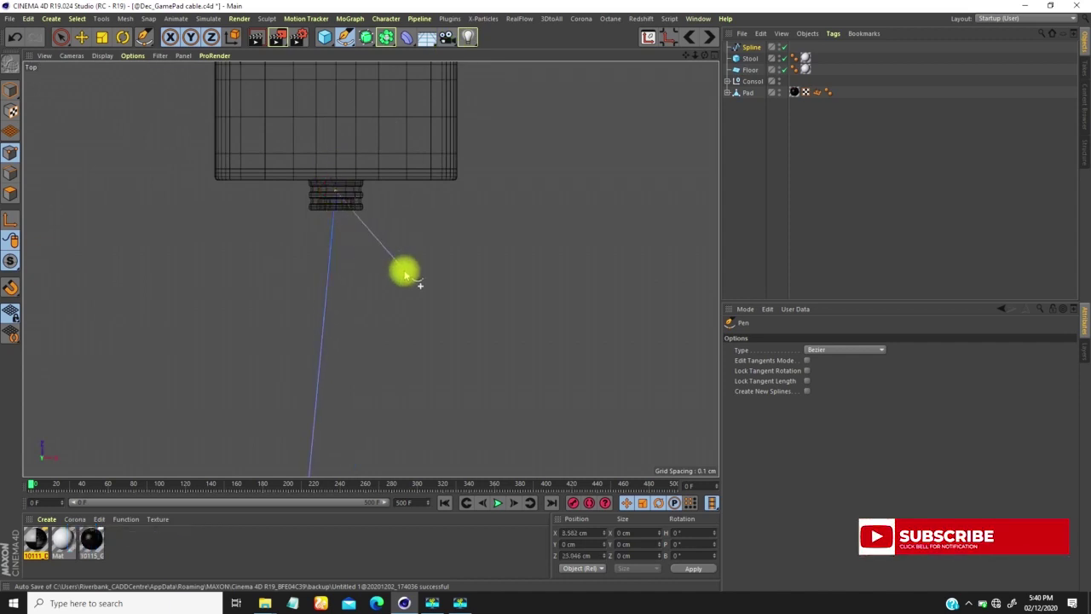
pyautogui.scroll(-10, 411, 249)
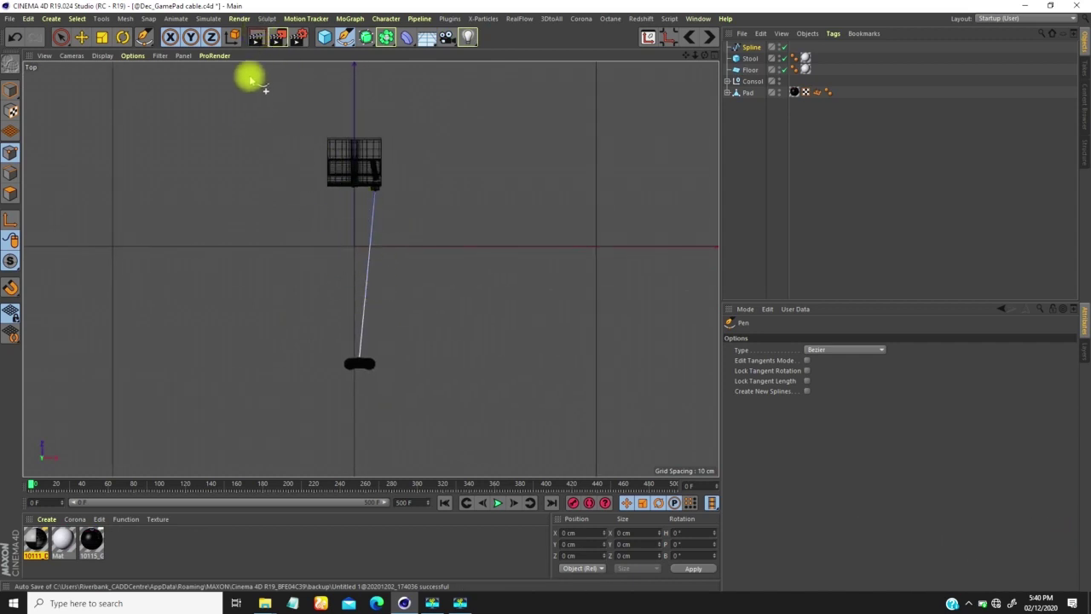
# In the perspective view, select the spline's pad-end point and raise it to about Y 7.975 cm, near the pad's connector.
pyautogui.press('F1')
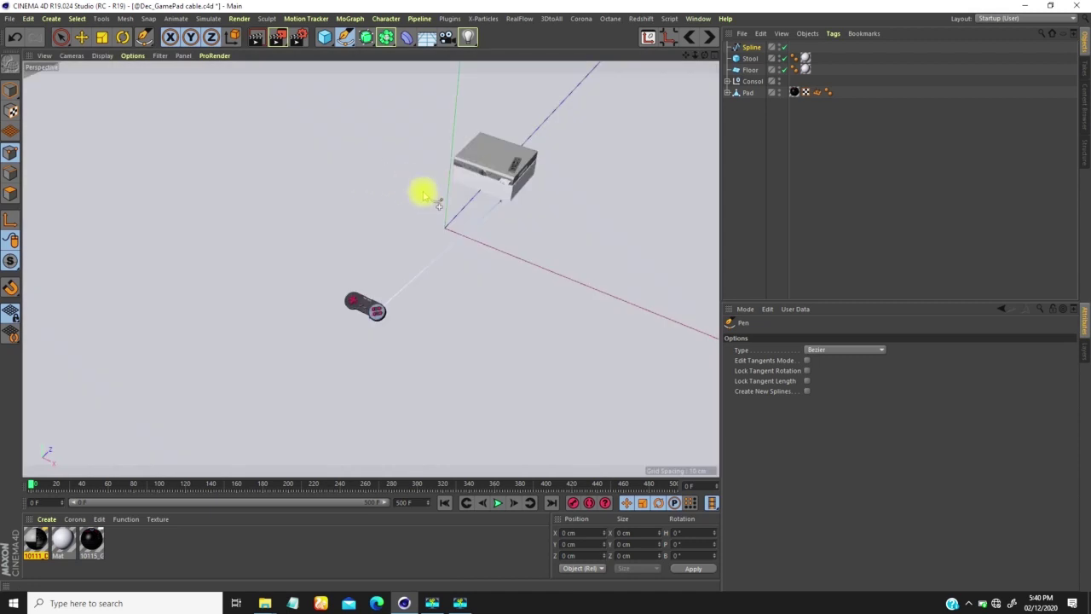
pyautogui.keyDown('alt'); pyautogui.moveTo(418, 255); pyautogui.dragTo(455, 235); pyautogui.keyUp('alt')
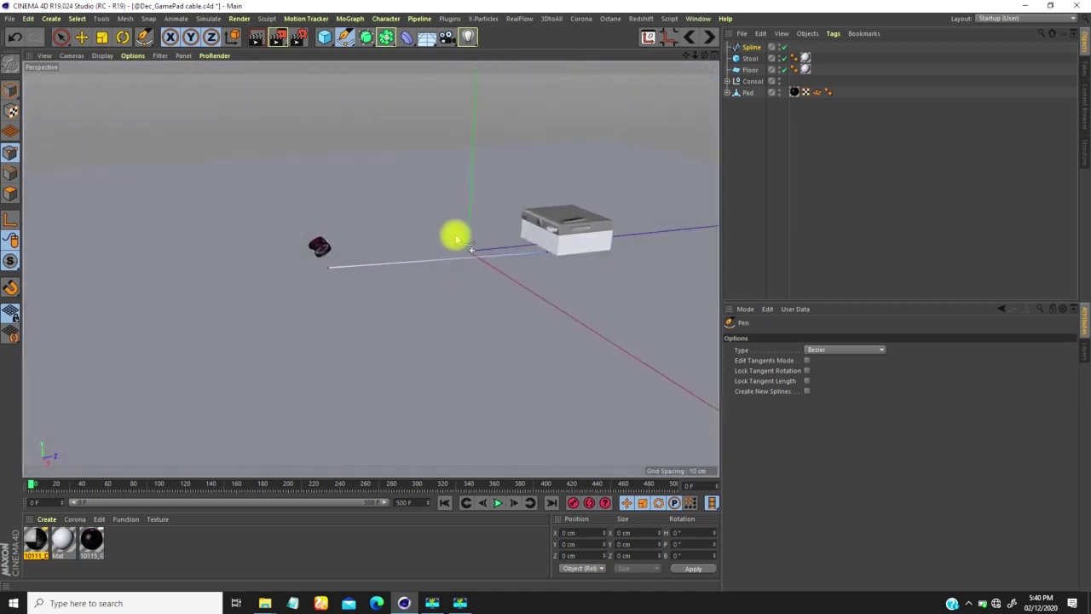
pyautogui.scroll(3, 344, 275)
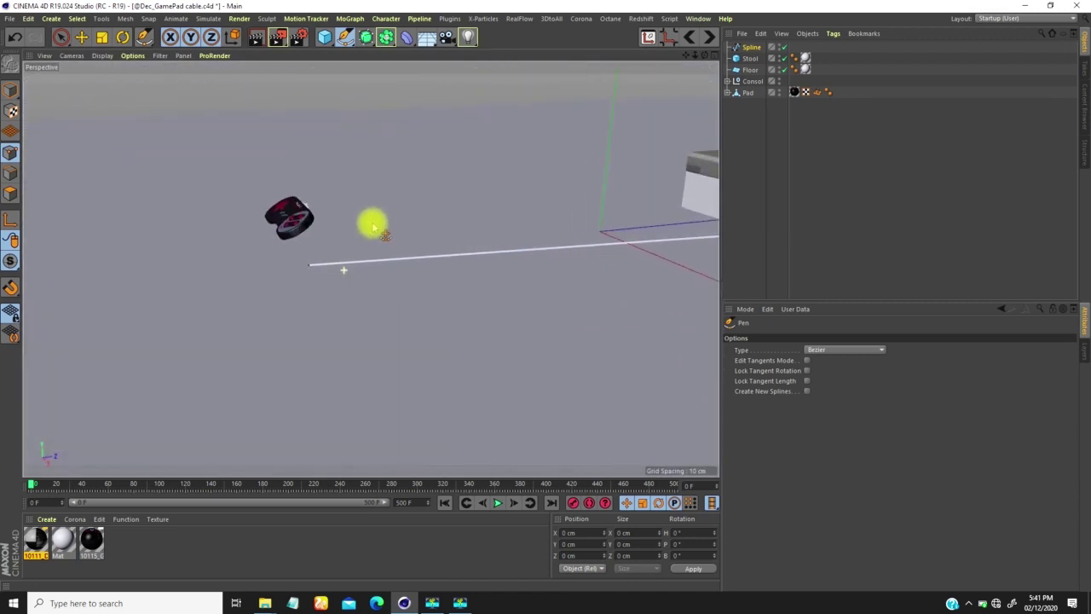
pyautogui.click(61, 38)
pyautogui.click(308, 265)
pyautogui.keyDown('alt'); pyautogui.moveTo(314, 225); pyautogui.dragTo(315, 175, button='right'); pyautogui.keyUp('alt')
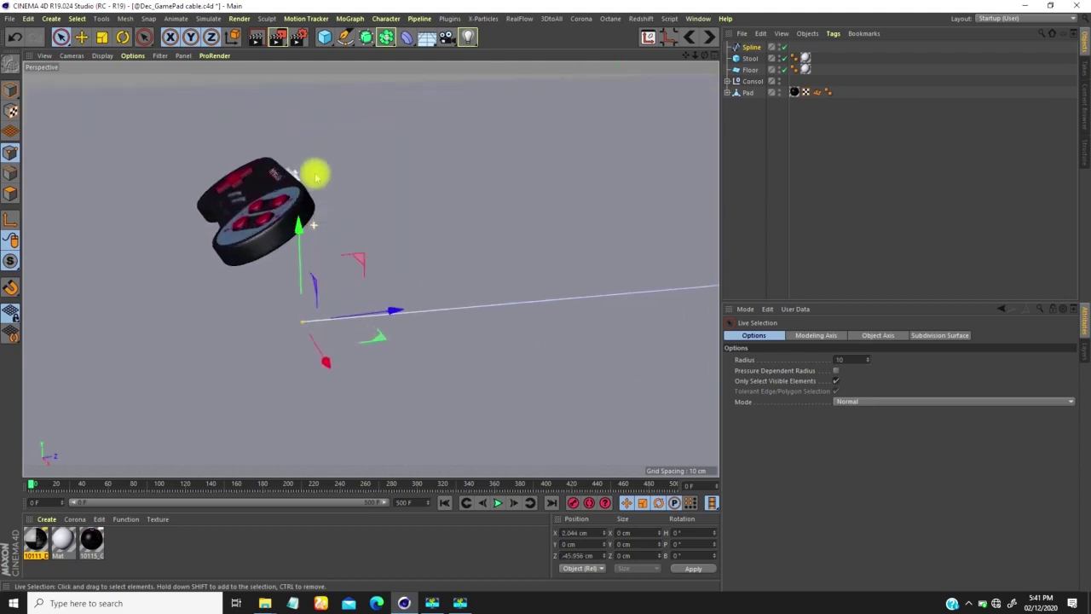
pyautogui.moveTo(299, 228); pyautogui.dragTo(285, 77)
# Fine-tune the pad-end point's height to about Y 8.172 cm so it sits centred in the pad's connector ring.
pyautogui.scroll(8, 294, 152)
pyautogui.scroll(-2, 308, 155)
pyautogui.keyDown('alt'); pyautogui.moveTo(336, 214); pyautogui.dragTo(203, 230); pyautogui.keyUp('alt')
pyautogui.keyDown('alt'); pyautogui.moveTo(430, 166); pyautogui.dragTo(426, 97, button='right'); pyautogui.keyUp('alt')
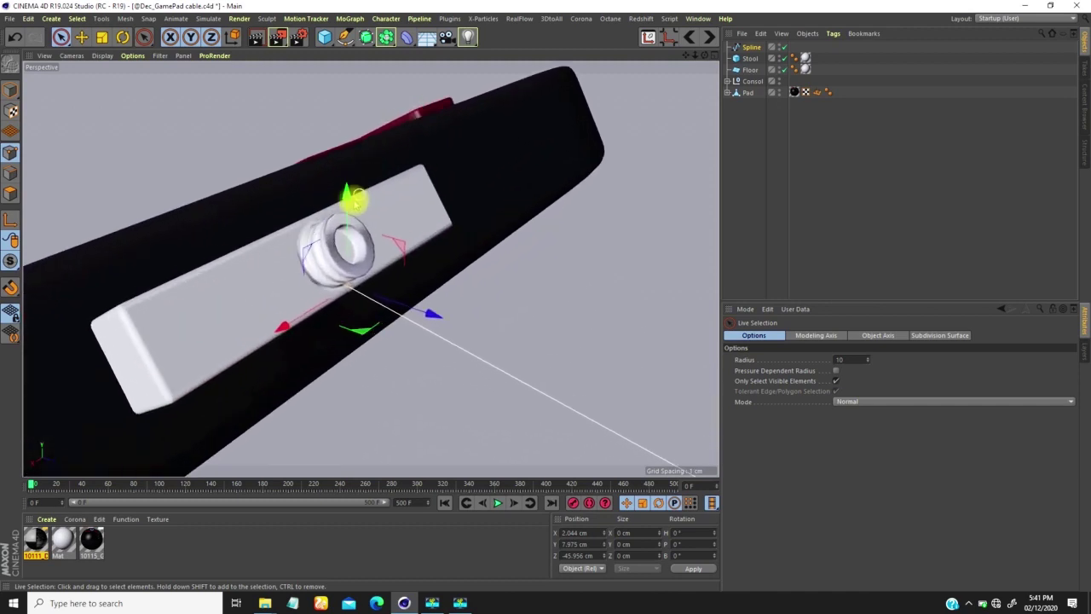
pyautogui.moveTo(346, 198); pyautogui.dragTo(342, 155)
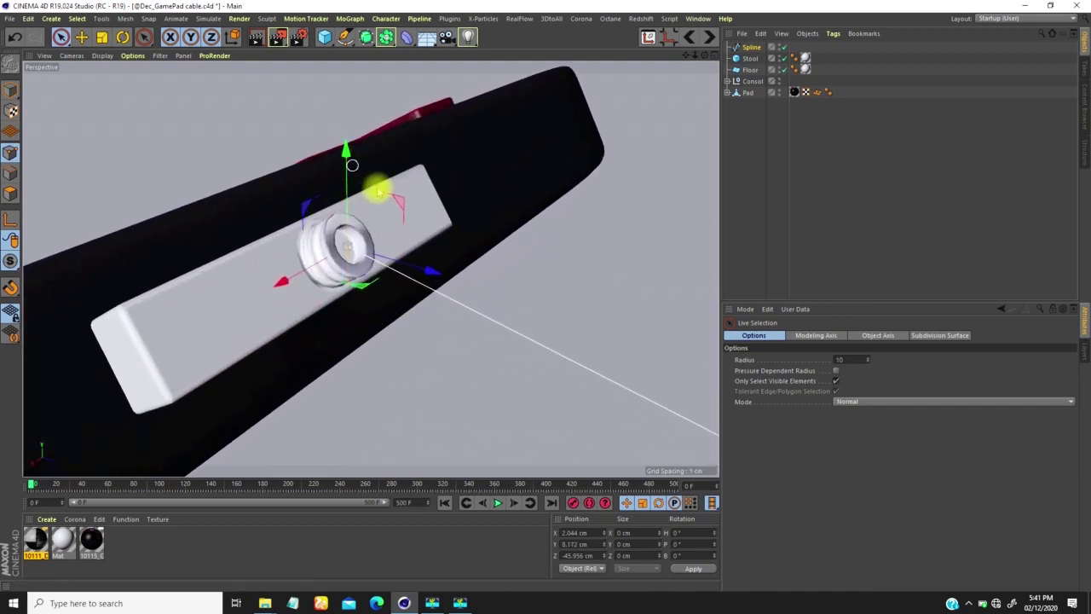
pyautogui.scroll(-10, 378, 192)
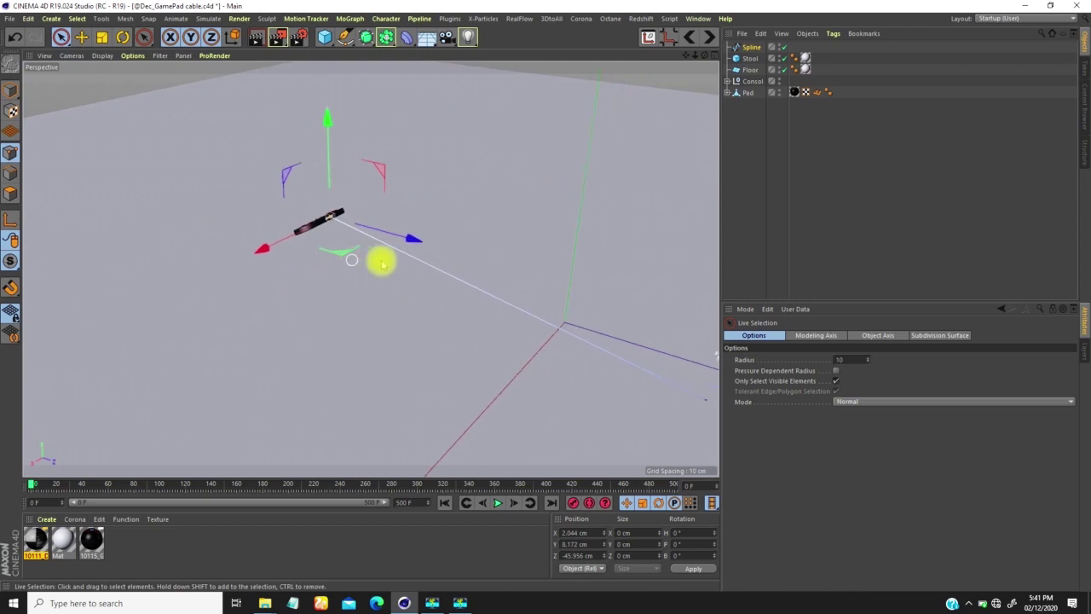
# Set the spline's type to B-Spline and its intermediate points to Uniform.
pyautogui.keyDown('alt'); pyautogui.moveTo(373, 262); pyautogui.dragTo(483, 280); pyautogui.keyUp('alt')
pyautogui.scroll(-4, 483, 283)
pyautogui.keyDown('alt'); pyautogui.moveTo(519, 246); pyautogui.dragTo(385, 241, button='middle'); pyautogui.keyUp('alt')
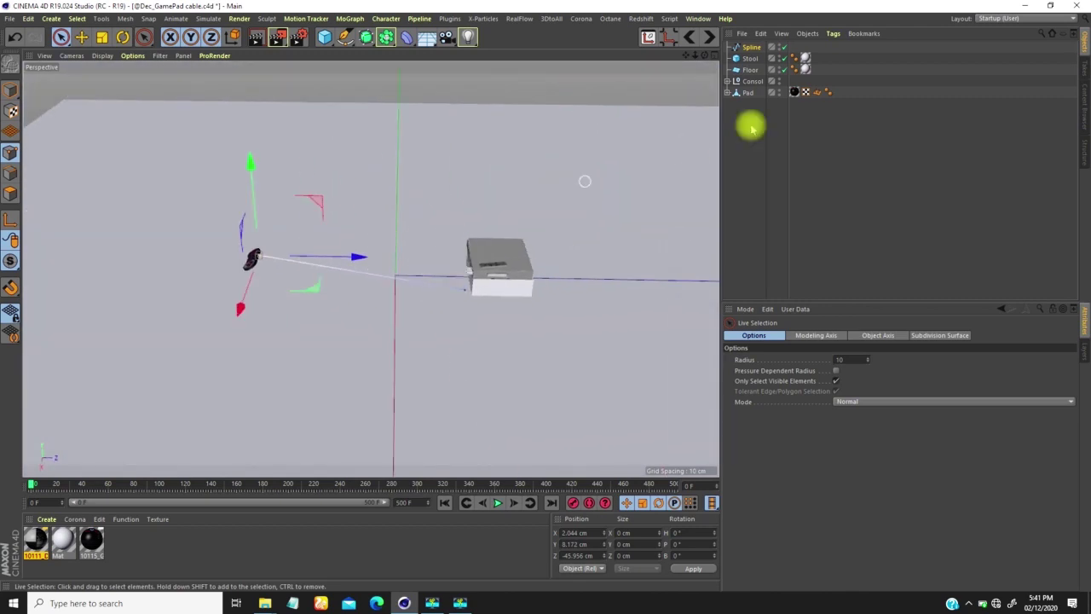
pyautogui.click(753, 46)
pyautogui.click(804, 361)
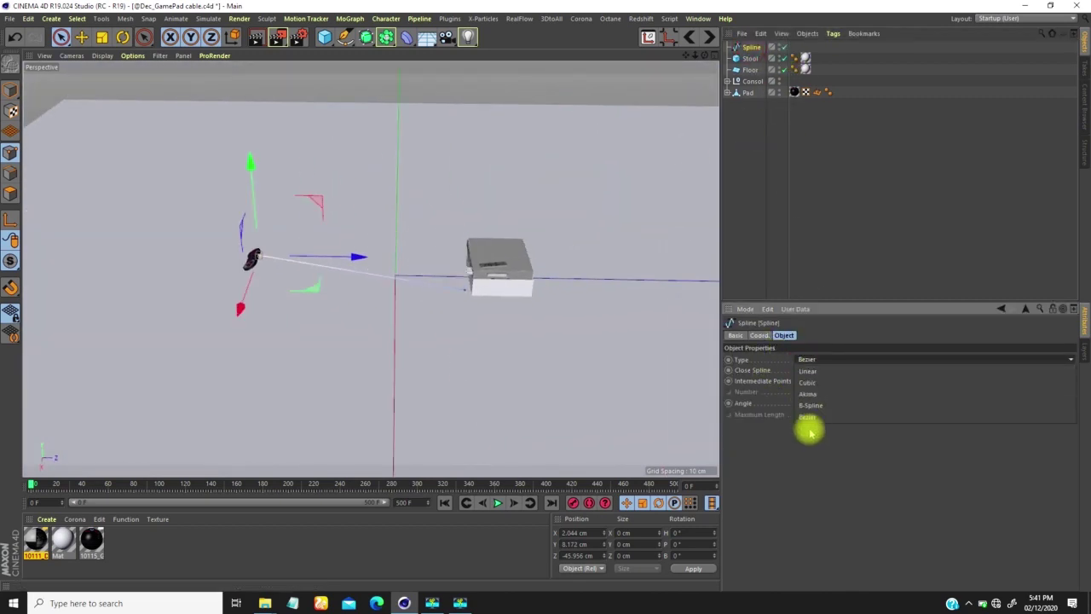
pyautogui.click(810, 404)
pyautogui.keyDown('alt'); pyautogui.moveTo(458, 320); pyautogui.dragTo(487, 297); pyautogui.keyUp('alt')
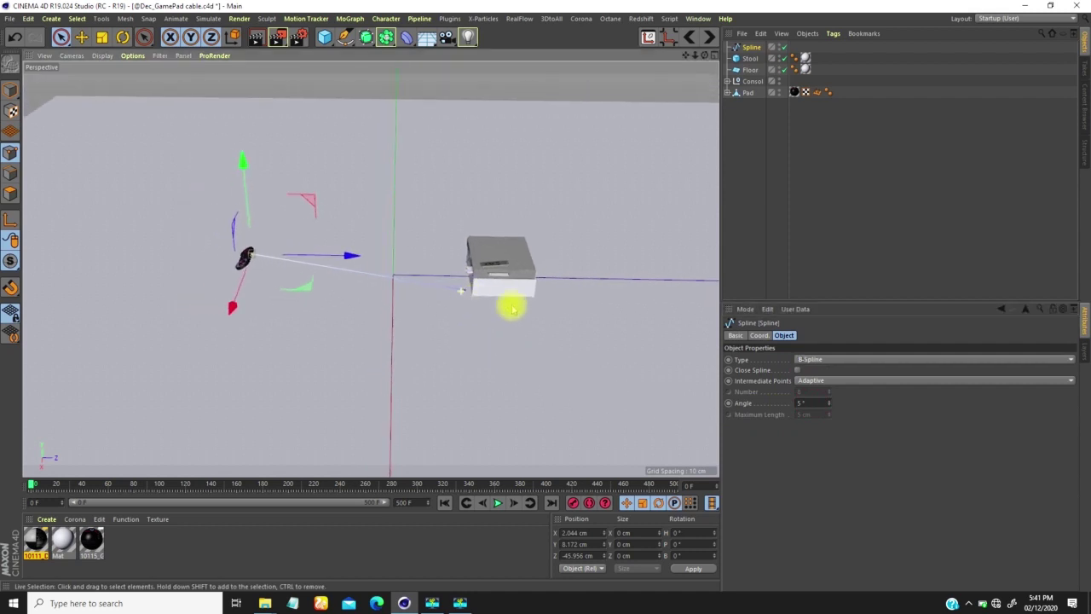
pyautogui.click(801, 381)
pyautogui.click(810, 415)
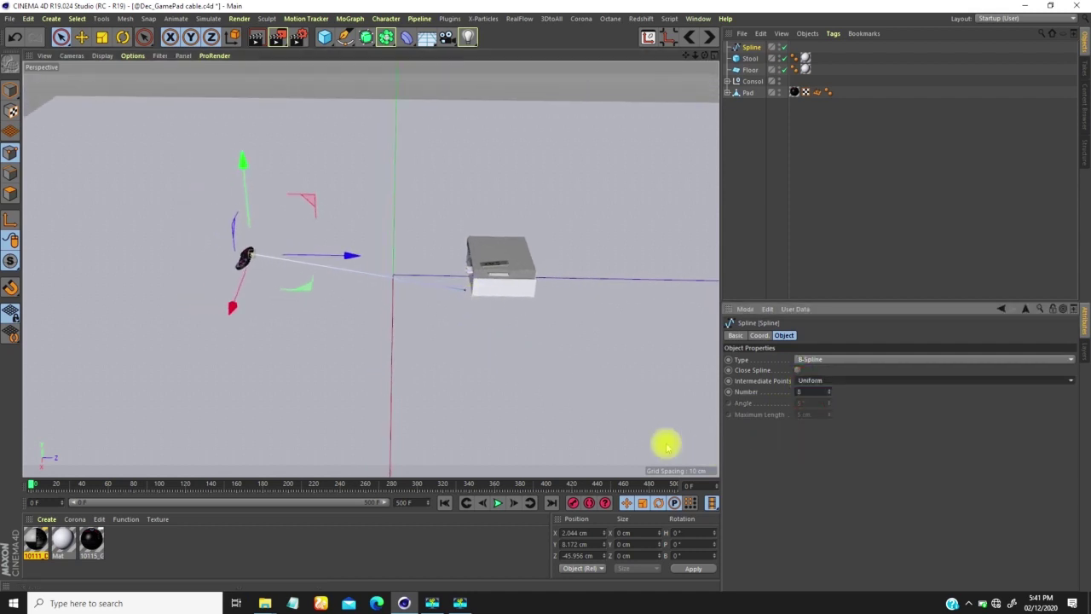
# Select the spline's console-end point and raise it to about Y 7.22 cm, level with the console's plug connector.
pyautogui.keyDown('alt'); pyautogui.moveTo(455, 270); pyautogui.dragTo(504, 342); pyautogui.keyUp('alt')
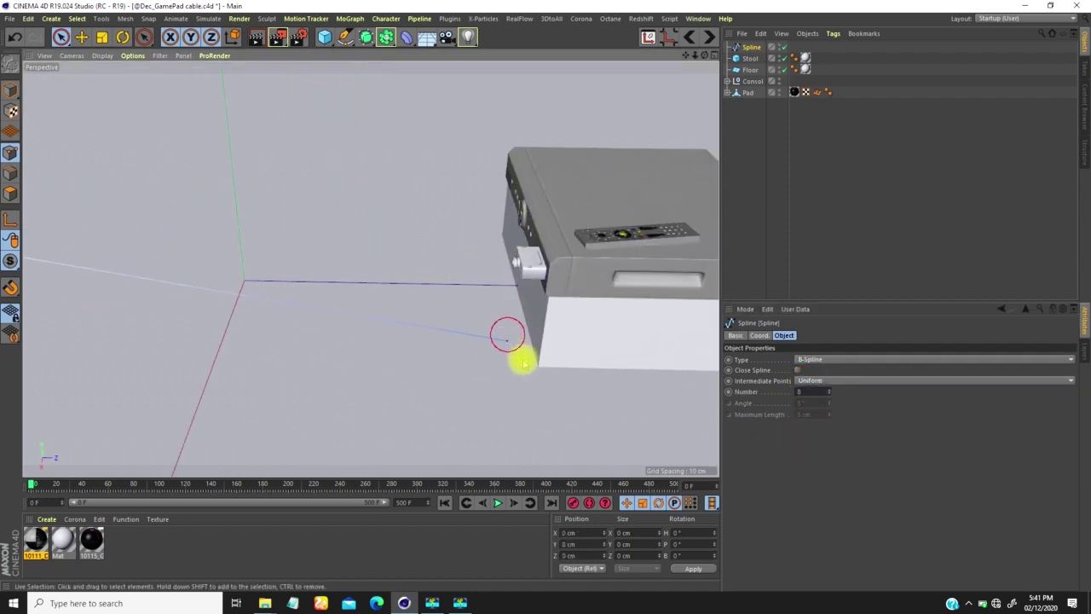
pyautogui.click(509, 344)
pyautogui.scroll(4, 524, 328)
pyautogui.moveTo(503, 268); pyautogui.dragTo(494, 127)
pyautogui.keyDown('alt'); pyautogui.moveTo(516, 236); pyautogui.dragTo(491, 282); pyautogui.keyUp('alt')
pyautogui.scroll(5, 494, 182)
pyautogui.moveTo(528, 181); pyautogui.dragTo(521, 170)
pyautogui.scroll(5, 521, 187)
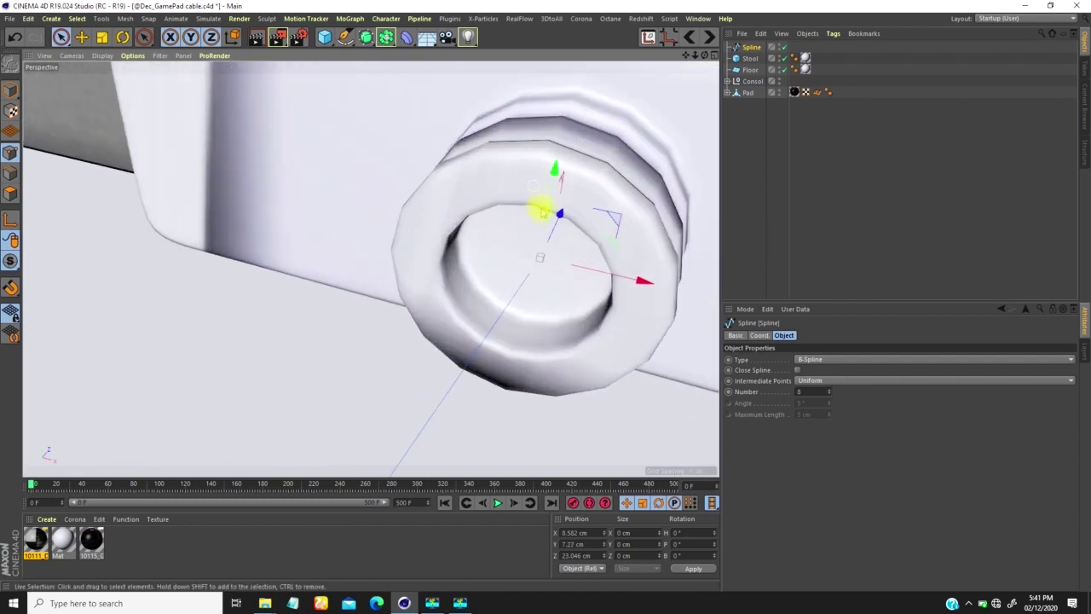
# Centre the console-end point inside the plug's ring at about X 8.592, Y 7.288, Z 22.917 cm.
pyautogui.keyDown('alt'); pyautogui.moveTo(547, 276); pyautogui.dragTo(561, 260); pyautogui.keyUp('alt')
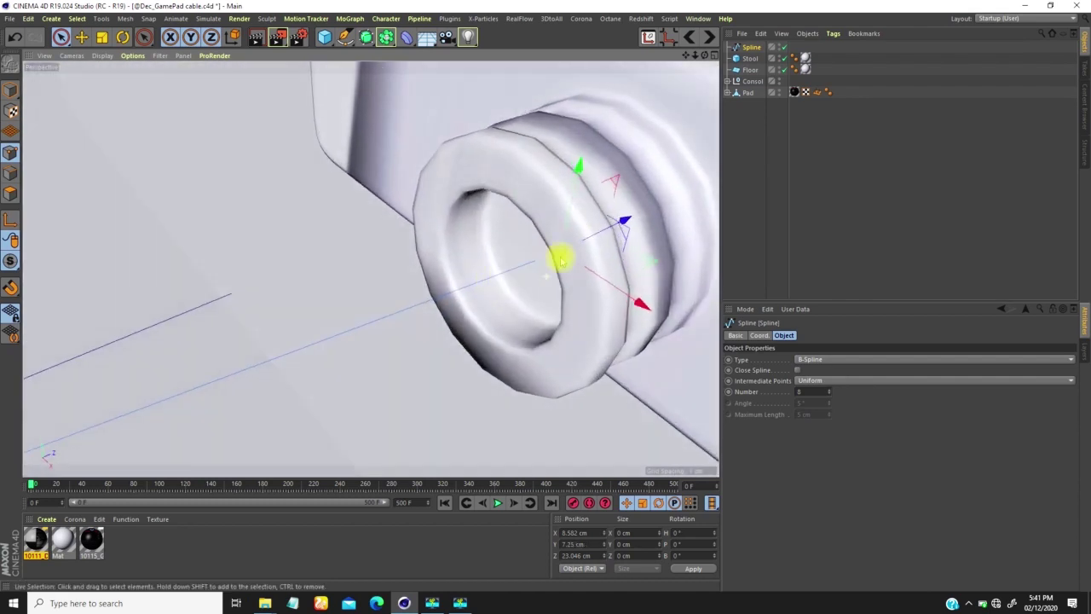
pyautogui.keyDown('alt'); pyautogui.moveTo(572, 241); pyautogui.dragTo(544, 204); pyautogui.keyUp('alt')
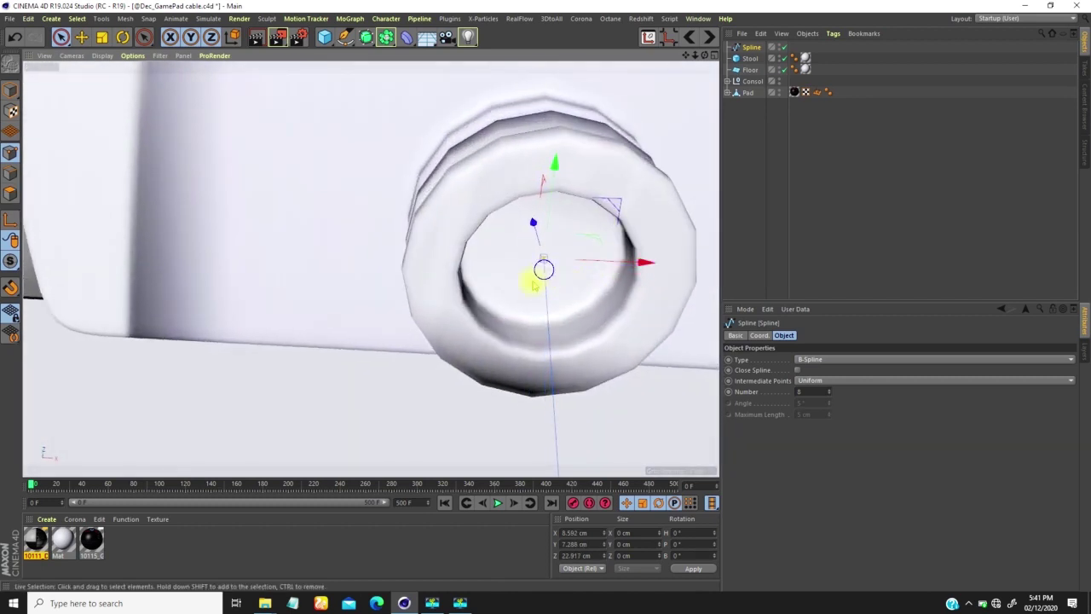
pyautogui.scroll(-10, 531, 282)
pyautogui.scroll(-5, 529, 218)
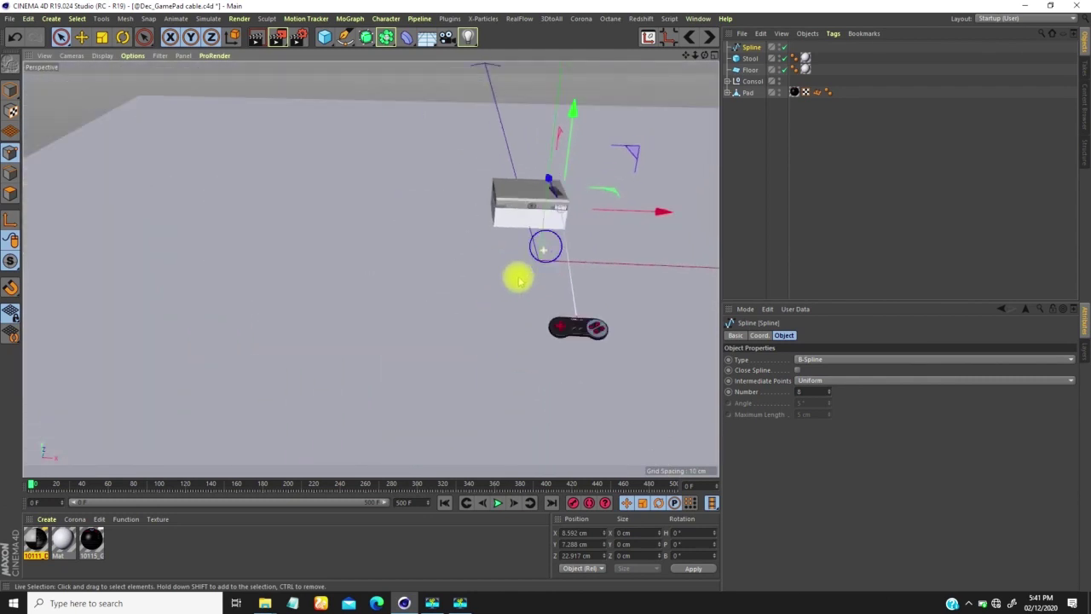
# Add a Spline Dynamics hair tag to the spline.
pyautogui.scroll(10, 565, 324)
pyautogui.keyDown('alt'); pyautogui.moveTo(456, 312); pyautogui.dragTo(453, 311, button='middle'); pyautogui.keyUp('alt')
pyautogui.keyDown('alt'); pyautogui.moveTo(454, 311); pyautogui.dragTo(539, 199, button='right'); pyautogui.keyUp('alt')
pyautogui.keyDown('alt'); pyautogui.moveTo(512, 307); pyautogui.dragTo(415, 300, button='middle'); pyautogui.keyUp('alt')
pyautogui.moveTo(435, 337)
pyautogui.keyDown('alt'); pyautogui.mouseDown()
pyautogui.moveTo(353, 324)
pyautogui.moveTo(440, 332)
pyautogui.mouseUp(); pyautogui.keyUp('alt')
pyautogui.scroll(-8, 346, 394)
pyautogui.keyDown('alt'); pyautogui.moveTo(350, 313); pyautogui.dragTo(568, 227); pyautogui.keyUp('alt')
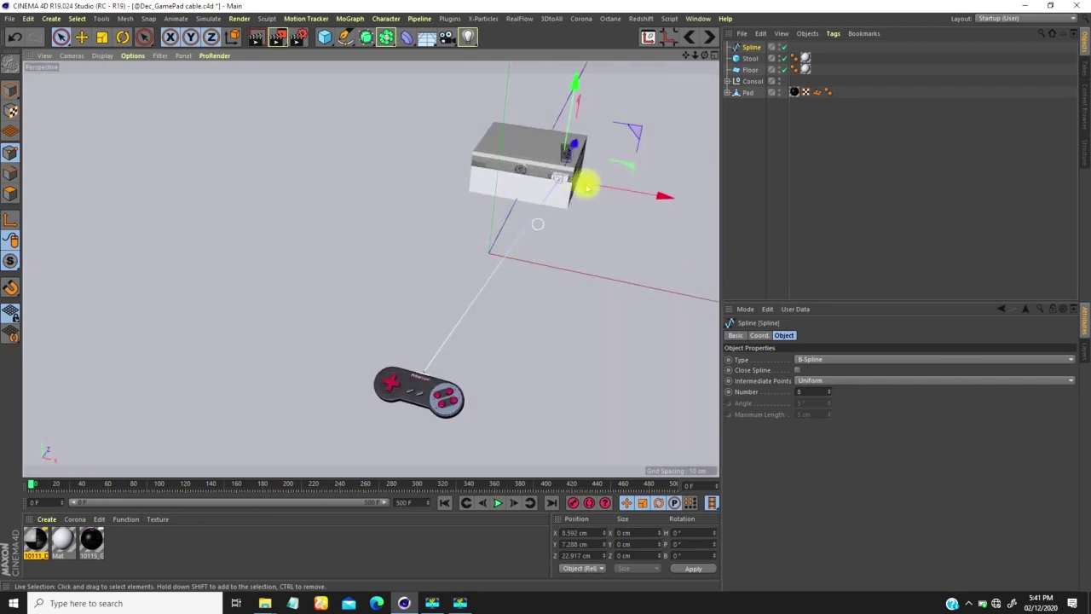
pyautogui.rightClick(753, 51)
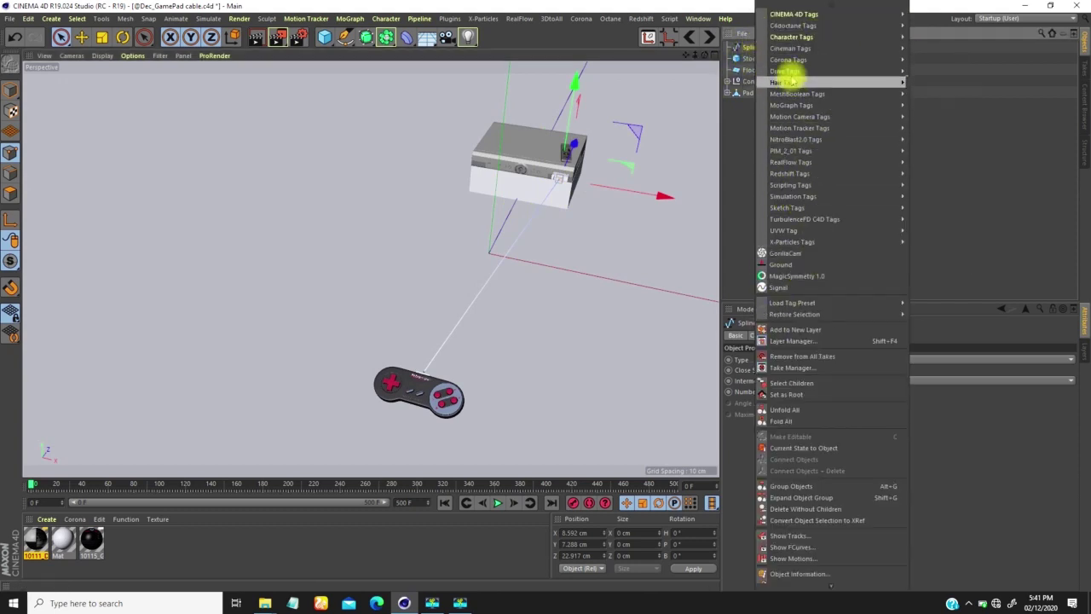
pyautogui.moveTo(793, 84)
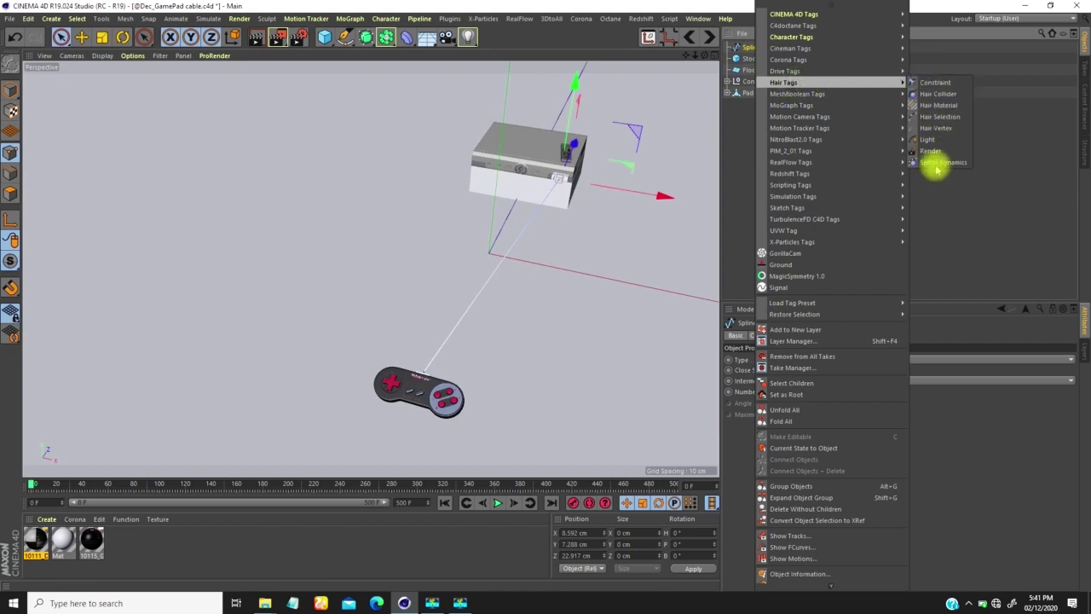
pyautogui.click(941, 161)
# Play the simulation briefly to check how the spline moves, and return to the first frame.
pyautogui.keyDown('alt'); pyautogui.moveTo(533, 266); pyautogui.dragTo(485, 244); pyautogui.keyUp('alt')
pyautogui.click(500, 502)
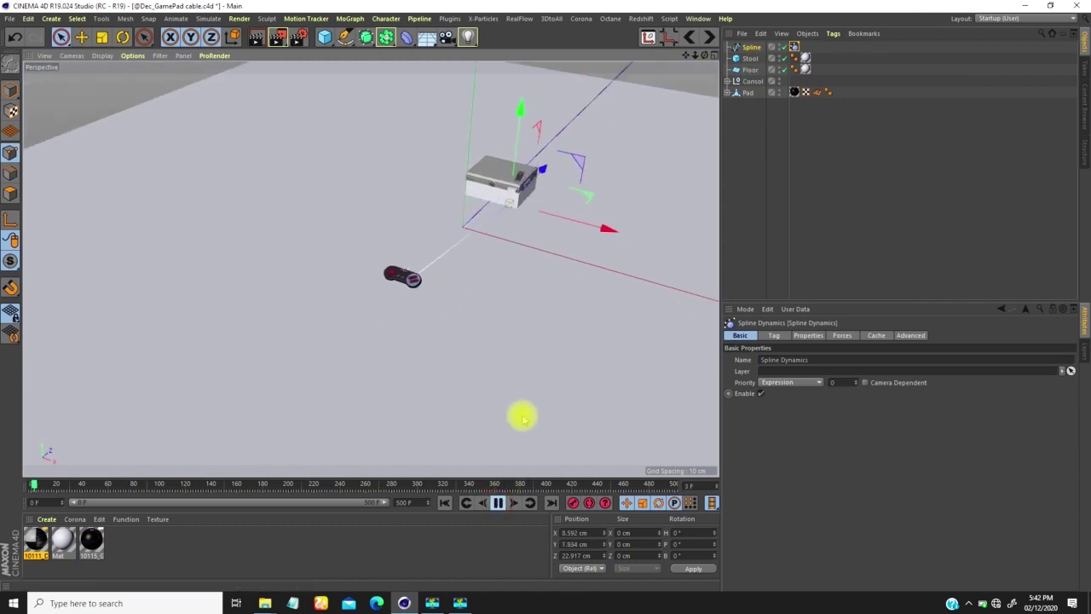
pyautogui.click(443, 503)
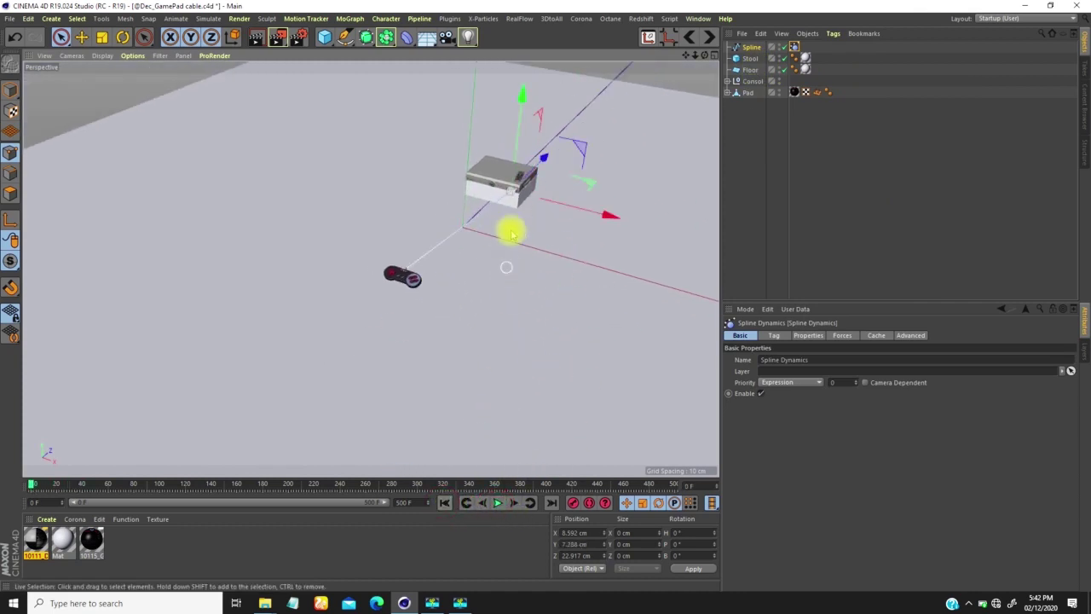
# Add a Hair Collider tag to the Floor and play the simulation to check the spline's collision with it.
pyautogui.keyDown('alt'); pyautogui.moveTo(503, 209); pyautogui.dragTo(565, 195); pyautogui.keyUp('alt')
pyautogui.click(753, 71)
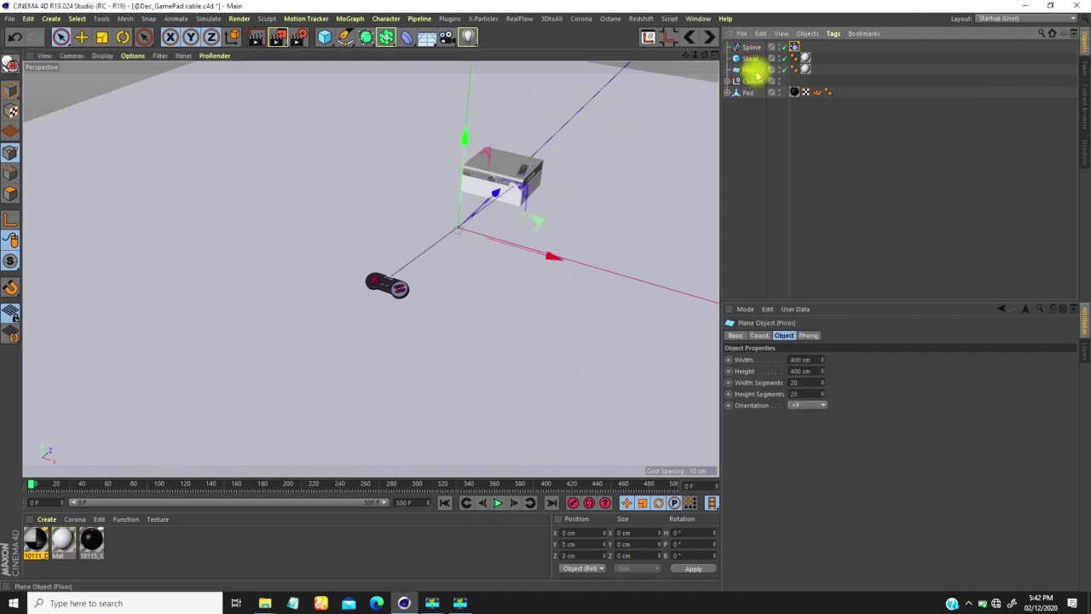
pyautogui.rightClick(751, 71)
pyautogui.moveTo(896, 82)
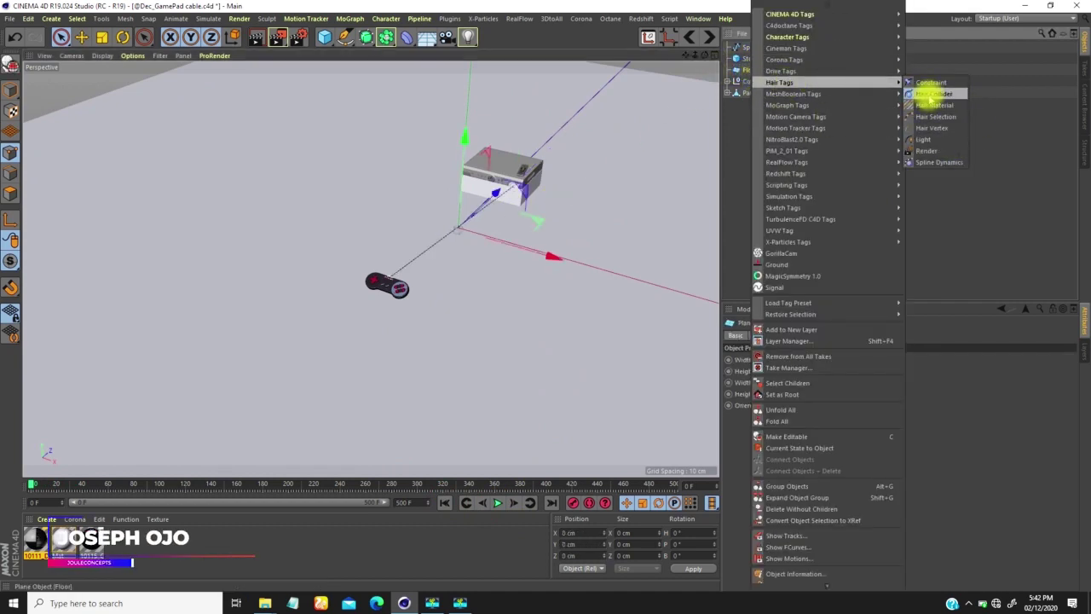
pyautogui.click(932, 94)
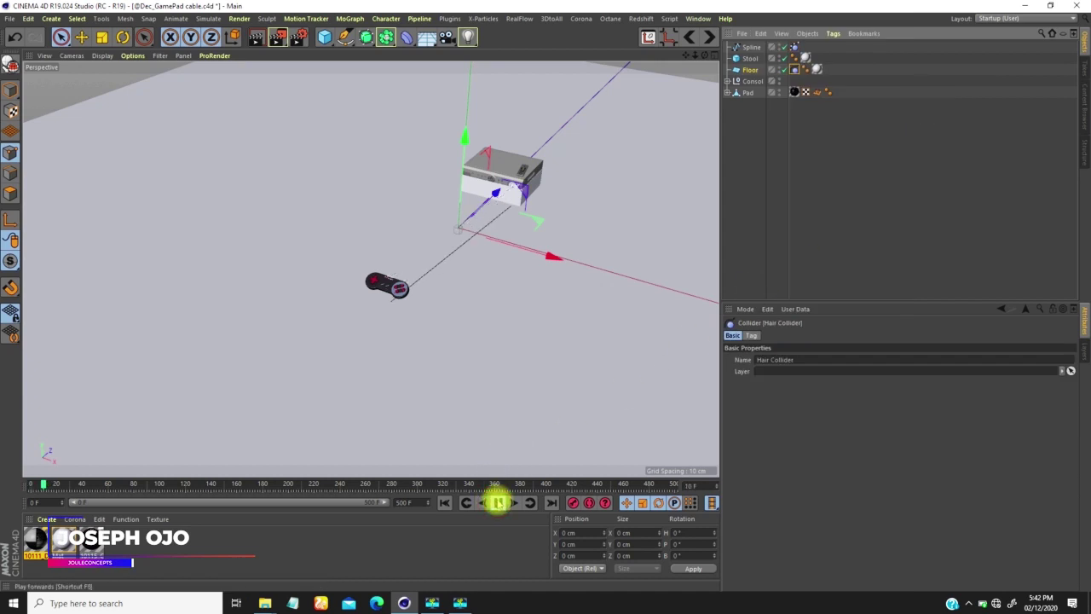
pyautogui.click(501, 504)
pyautogui.keyDown('alt'); pyautogui.moveTo(459, 211); pyautogui.dragTo(424, 329); pyautogui.keyUp('alt')
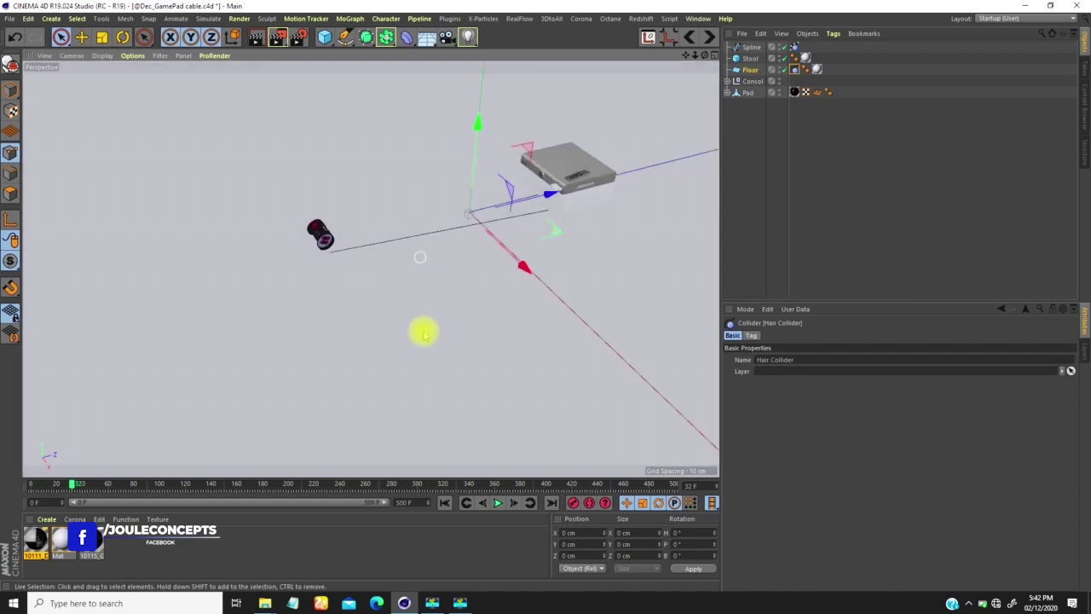
# Replay the simulation from the first frame, reset it, and examine the spline's ends at the game pad and the console.
pyautogui.click(443, 502)
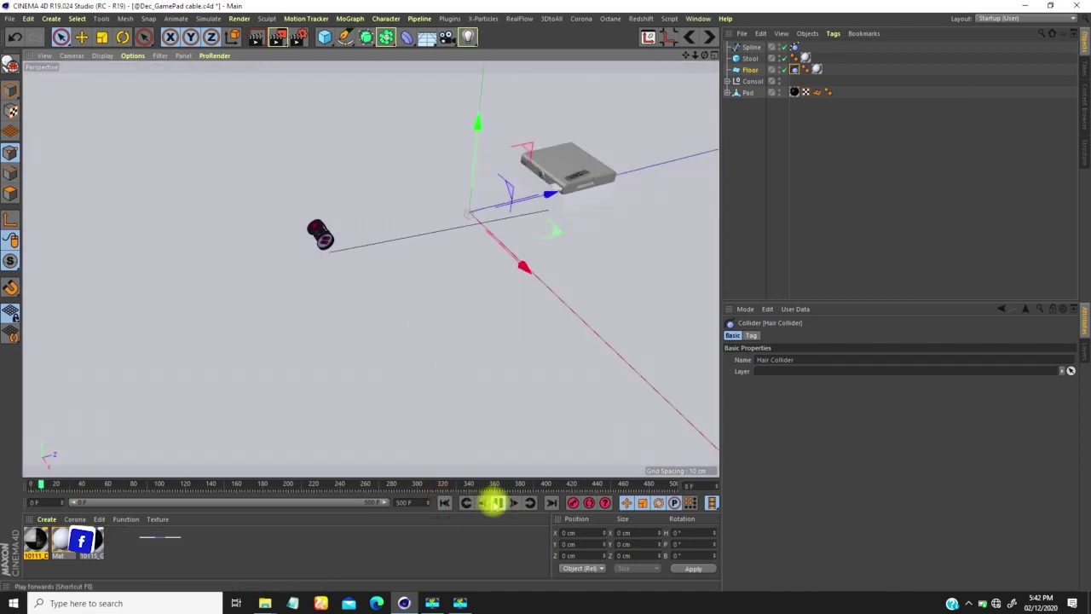
pyautogui.click(446, 504)
pyautogui.keyDown('alt'); pyautogui.moveTo(550, 165); pyautogui.dragTo(326, 316, button='right'); pyautogui.keyUp('alt')
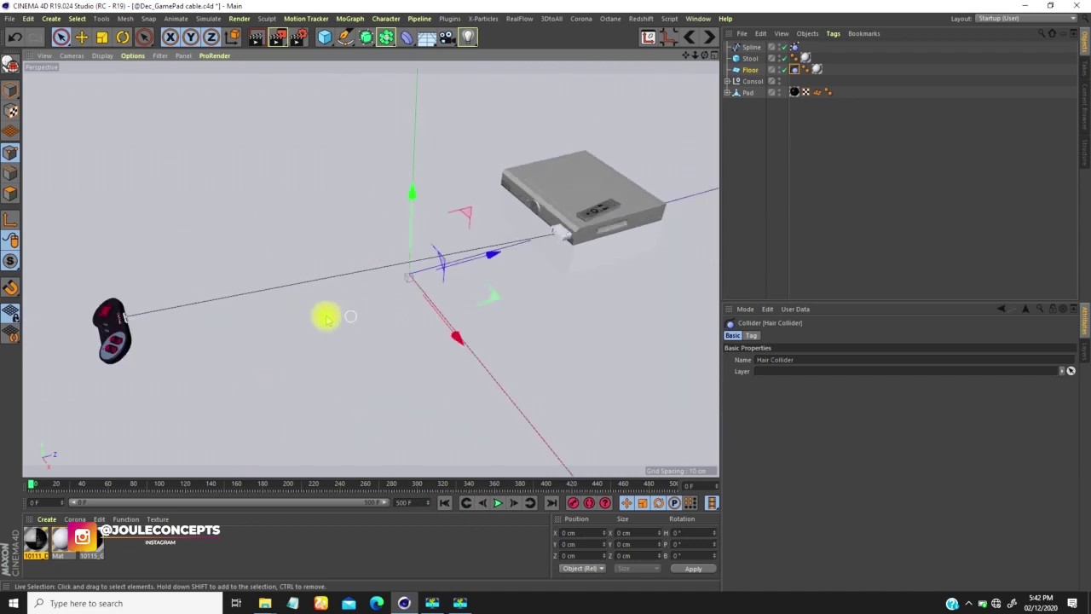
pyautogui.keyDown('alt'); pyautogui.moveTo(174, 346); pyautogui.dragTo(269, 305, button='middle'); pyautogui.keyUp('alt')
pyautogui.keyDown('alt'); pyautogui.moveTo(233, 275); pyautogui.dragTo(267, 223, button='right'); pyautogui.keyUp('alt')
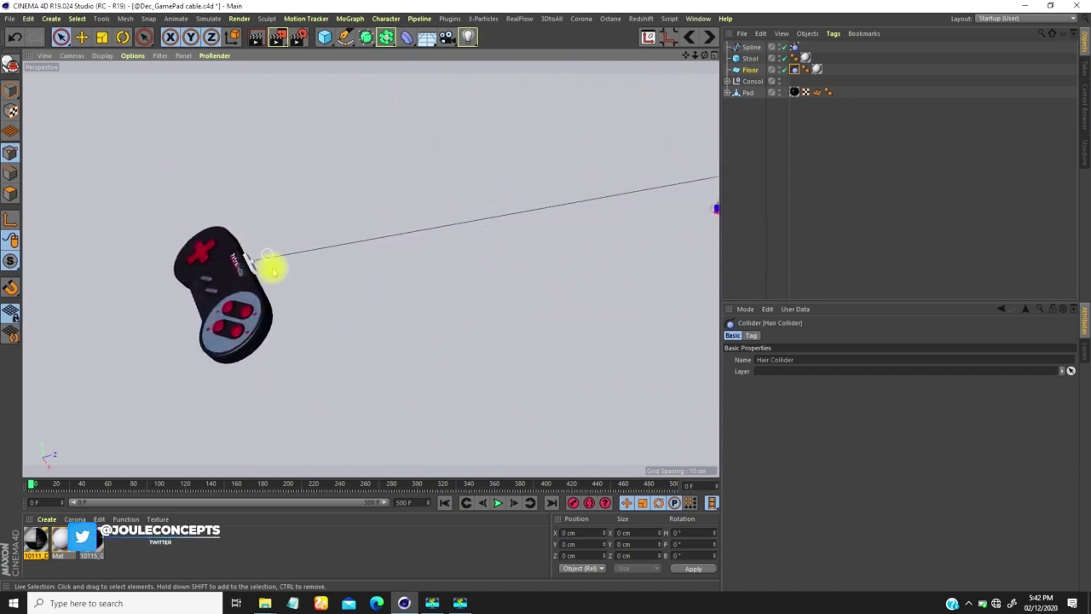
pyautogui.keyDown('alt'); pyautogui.moveTo(274, 271); pyautogui.dragTo(228, 317, button='right'); pyautogui.keyUp('alt')
pyautogui.keyDown('alt'); pyautogui.moveTo(370, 268); pyautogui.dragTo(334, 301); pyautogui.keyUp('alt')
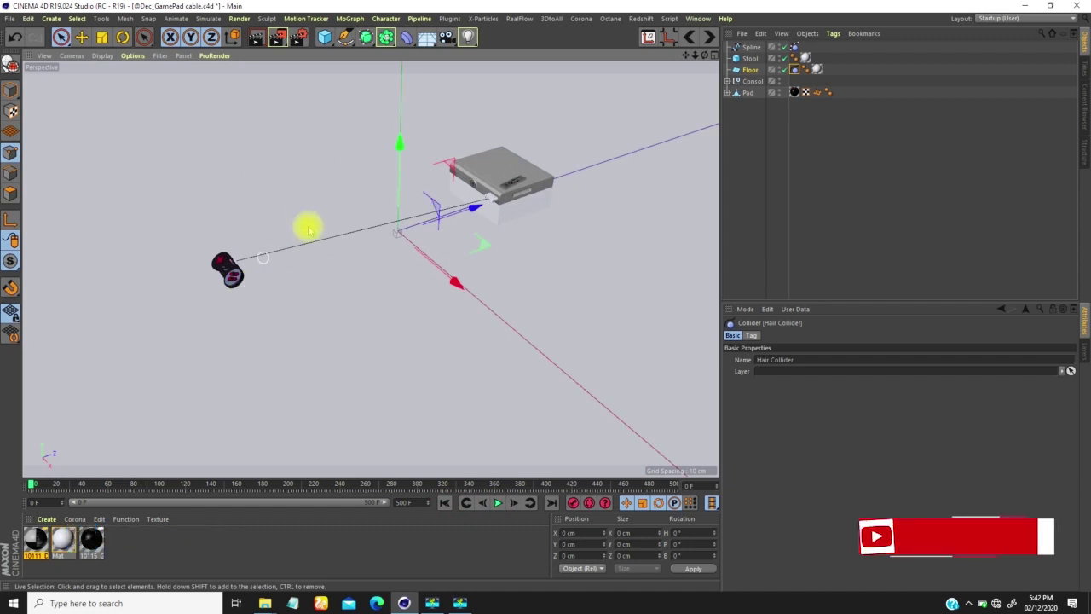
pyautogui.keyDown('alt'); pyautogui.moveTo(309, 226); pyautogui.dragTo(373, 244); pyautogui.keyUp('alt')
pyautogui.keyDown('alt'); pyautogui.moveTo(438, 178); pyautogui.dragTo(438, 238, button='middle'); pyautogui.keyUp('alt')
pyautogui.keyDown('alt'); pyautogui.moveTo(438, 238); pyautogui.dragTo(485, 177, button='right'); pyautogui.keyUp('alt')
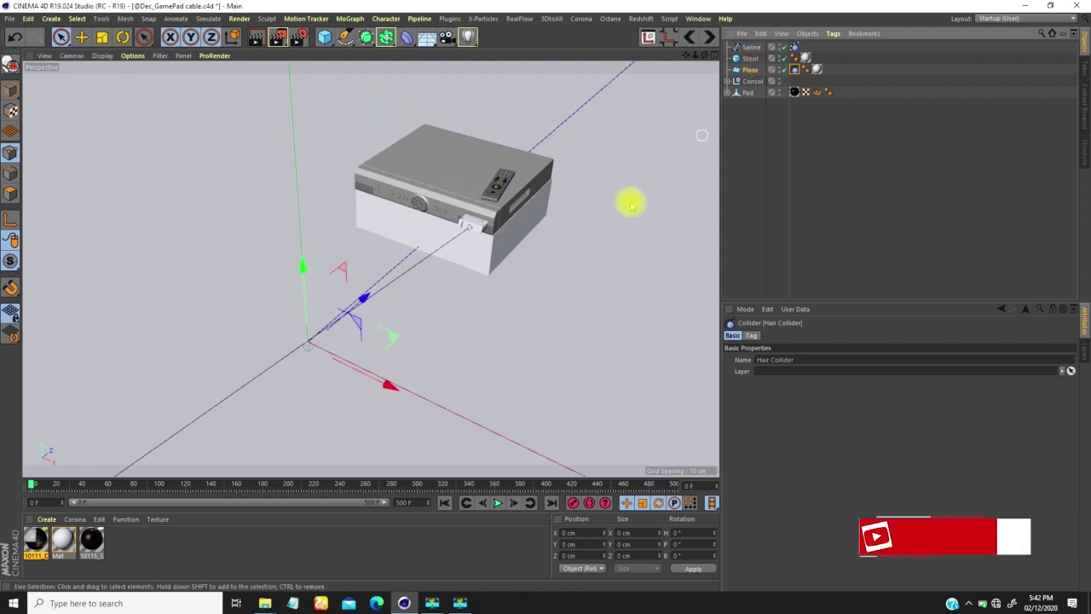
# Select the spline and examine where its end meets the plug on the front of the console.
pyautogui.click(750, 46)
pyautogui.scroll(5, 506, 197)
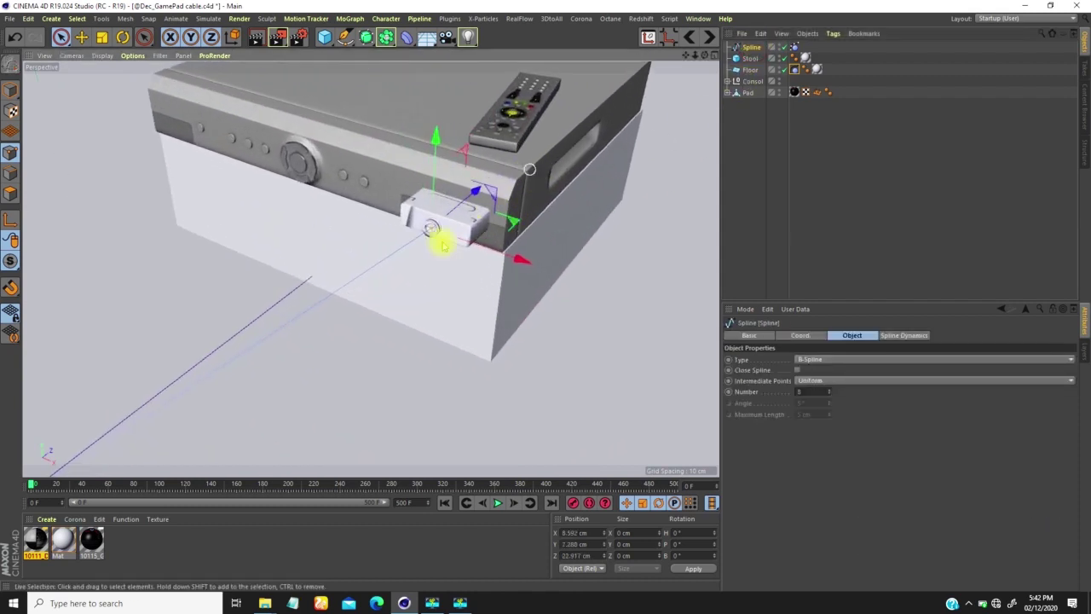
pyautogui.click(432, 239)
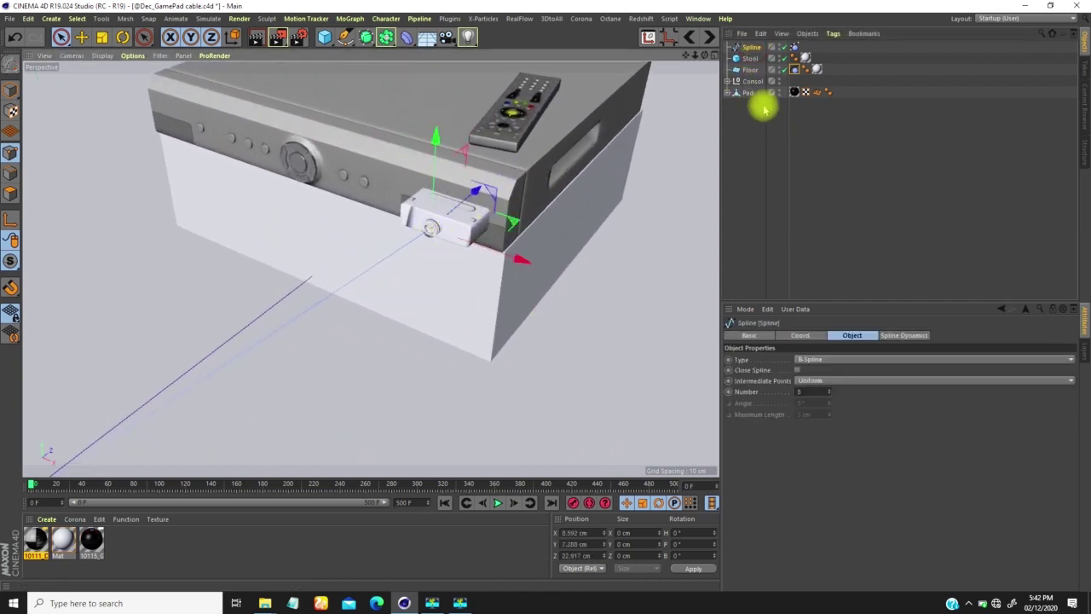
pyautogui.click(11, 90)
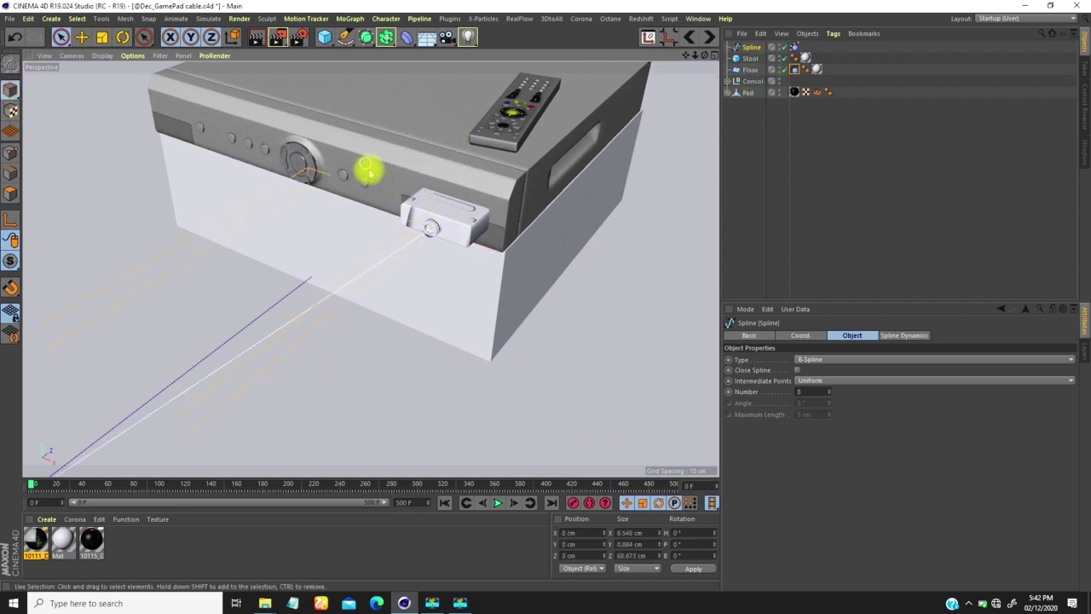
pyautogui.scroll(-3, 362, 173)
pyautogui.keyDown('alt'); pyautogui.moveTo(358, 173); pyautogui.dragTo(346, 207, button='middle'); pyautogui.keyUp('alt')
pyautogui.keyDown('alt'); pyautogui.moveTo(346, 207); pyautogui.dragTo(379, 169); pyautogui.keyUp('alt')
pyautogui.scroll(4, 382, 167)
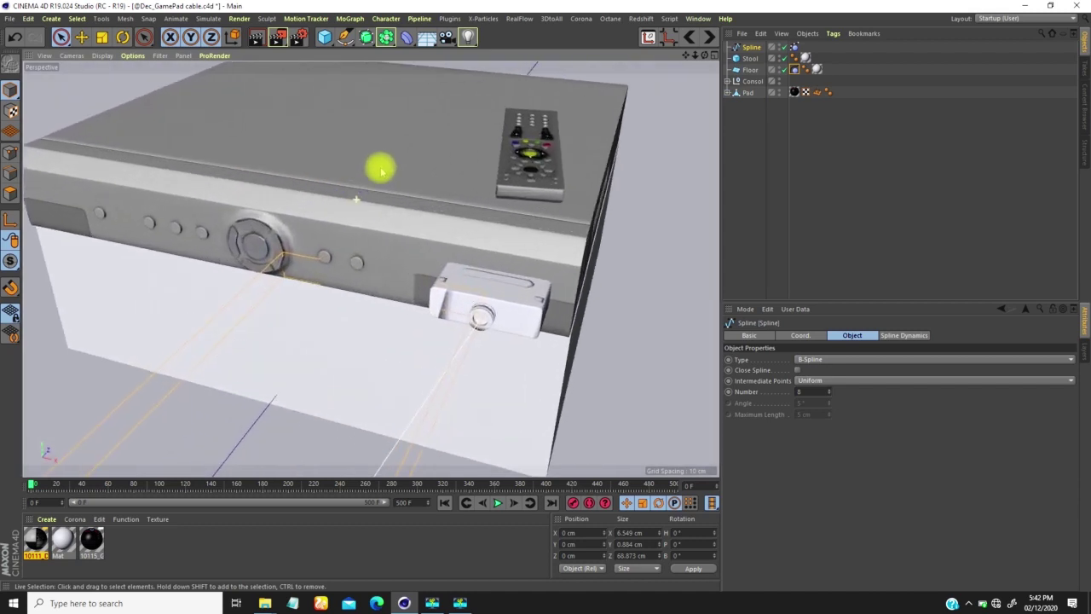
pyautogui.scroll(-4, 356, 192)
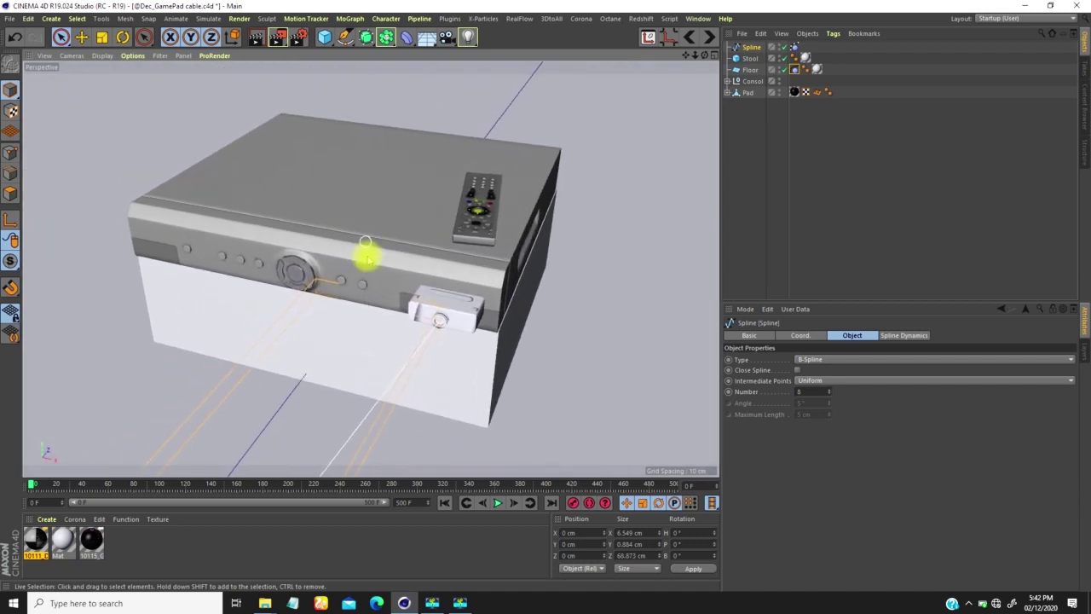
pyautogui.keyDown('alt'); pyautogui.moveTo(356, 241); pyautogui.dragTo(353, 266, button='middle'); pyautogui.keyUp('alt')
pyautogui.moveTo(353, 265)
pyautogui.keyDown('alt'); pyautogui.mouseDown()
pyautogui.moveTo(335, 247)
pyautogui.moveTo(357, 246)
pyautogui.mouseUp(); pyautogui.keyUp('alt')
pyautogui.scroll(3, 358, 245)
pyautogui.scroll(-4, 349, 247)
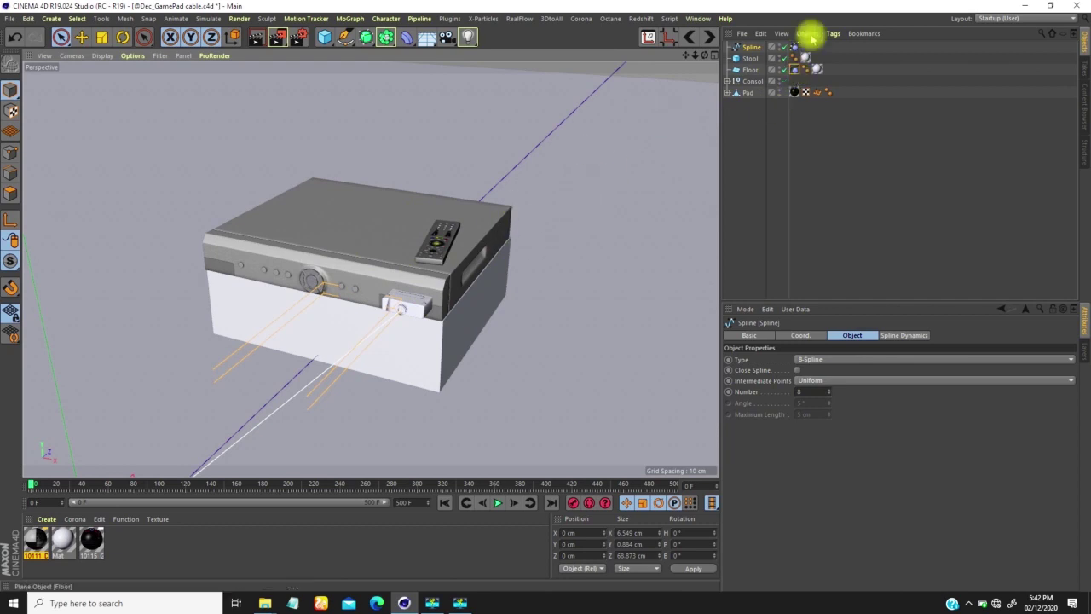
pyautogui.scroll(4, 442, 264)
pyautogui.keyDown('alt'); pyautogui.moveTo(422, 303); pyautogui.dragTo(401, 311); pyautogui.keyUp('alt')
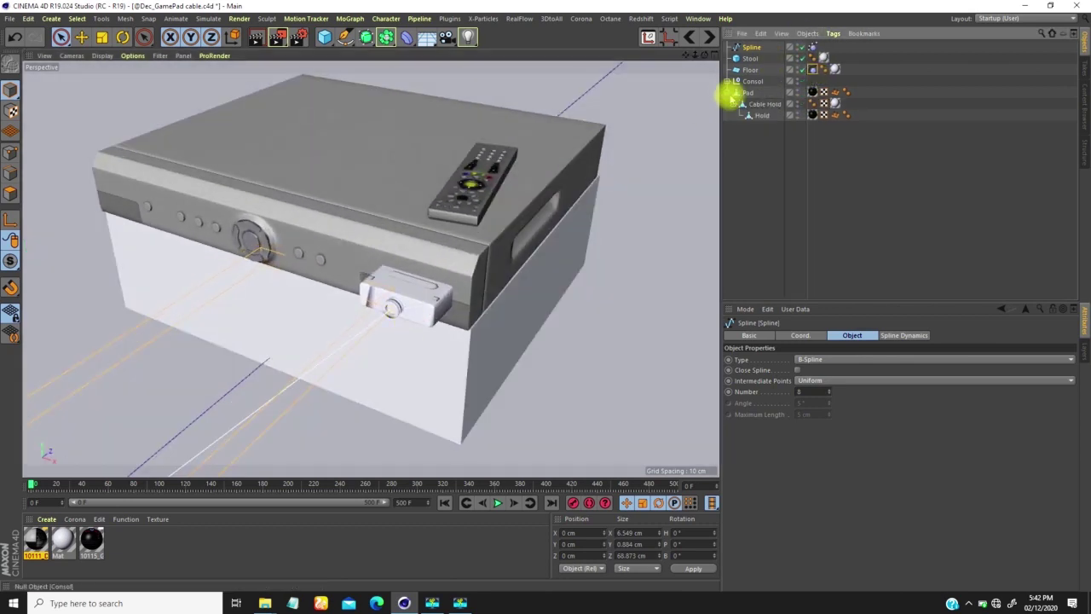
# Select Console Hold in the Consol group and toggle its visibility to identify it as the plug.
pyautogui.click(727, 81)
pyautogui.click(756, 116)
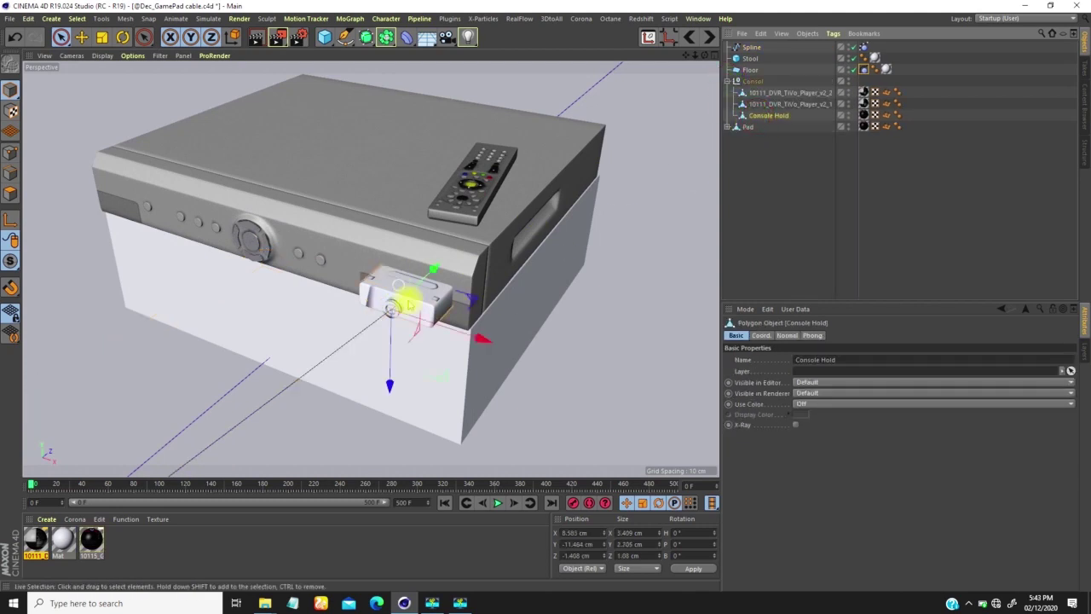
pyautogui.click(849, 114)
pyautogui.click(848, 114)
pyautogui.click(849, 114)
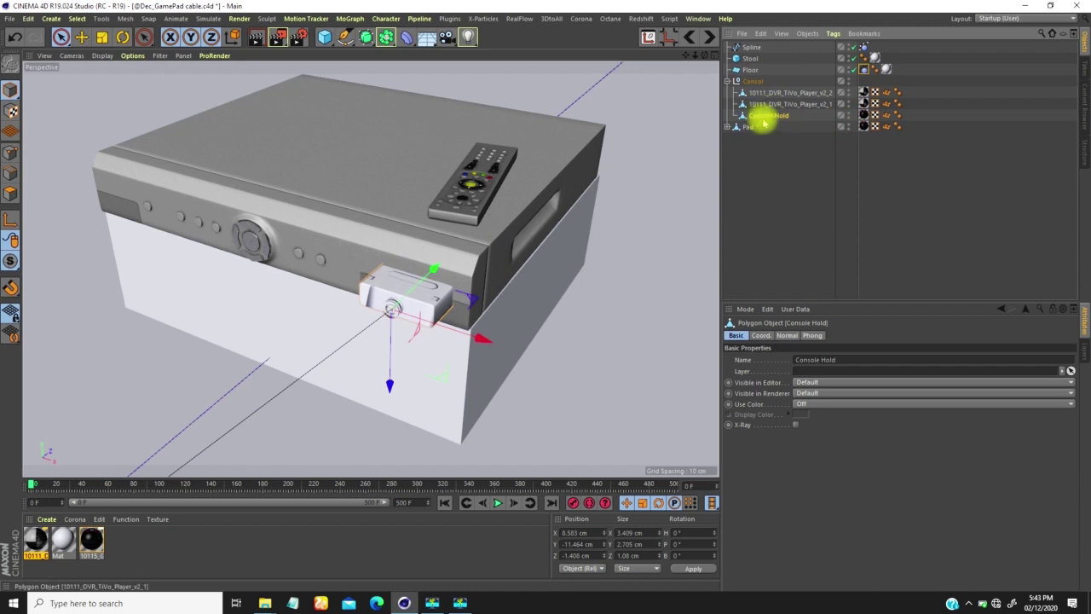
# Add a hair Constraint tag to the spline with its console-end point selected in point mode.
pyautogui.click(751, 47)
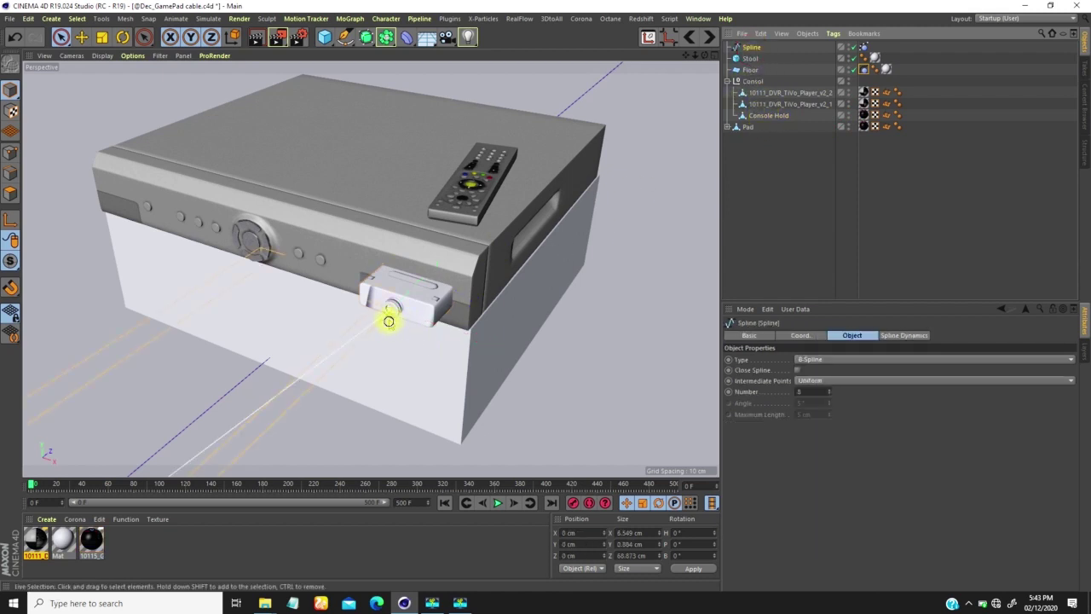
pyautogui.scroll(5, 388, 320)
pyautogui.click(14, 153)
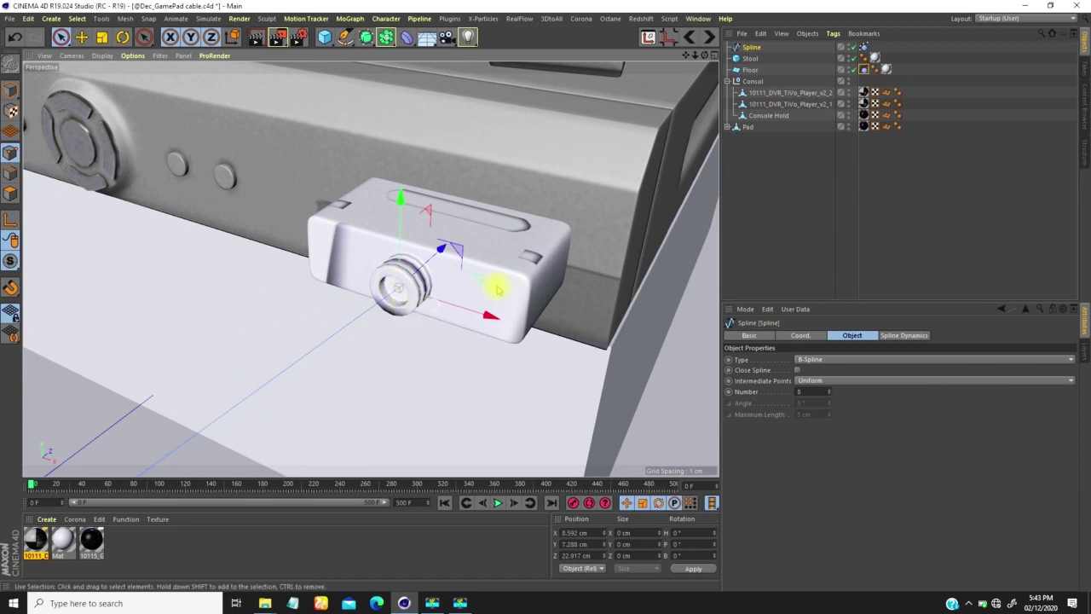
pyautogui.rightClick(754, 51)
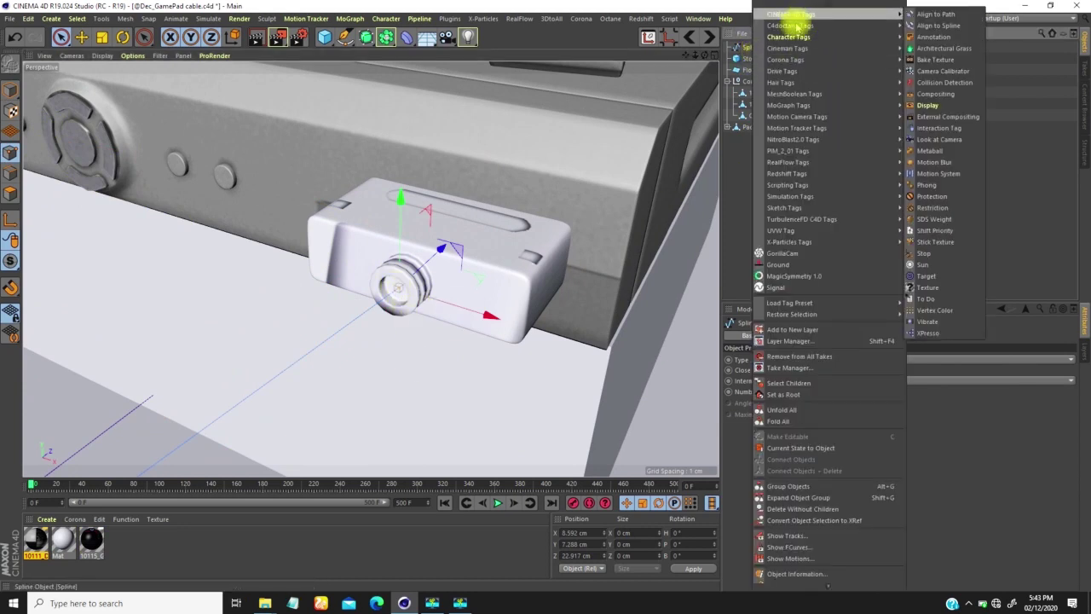
pyautogui.moveTo(782, 71)
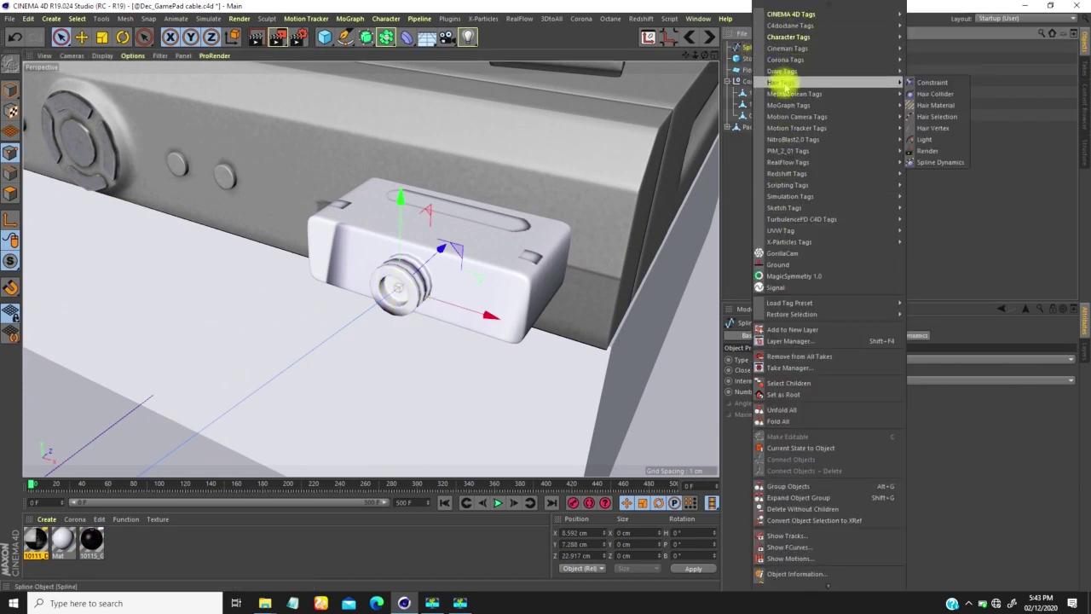
pyautogui.click(932, 82)
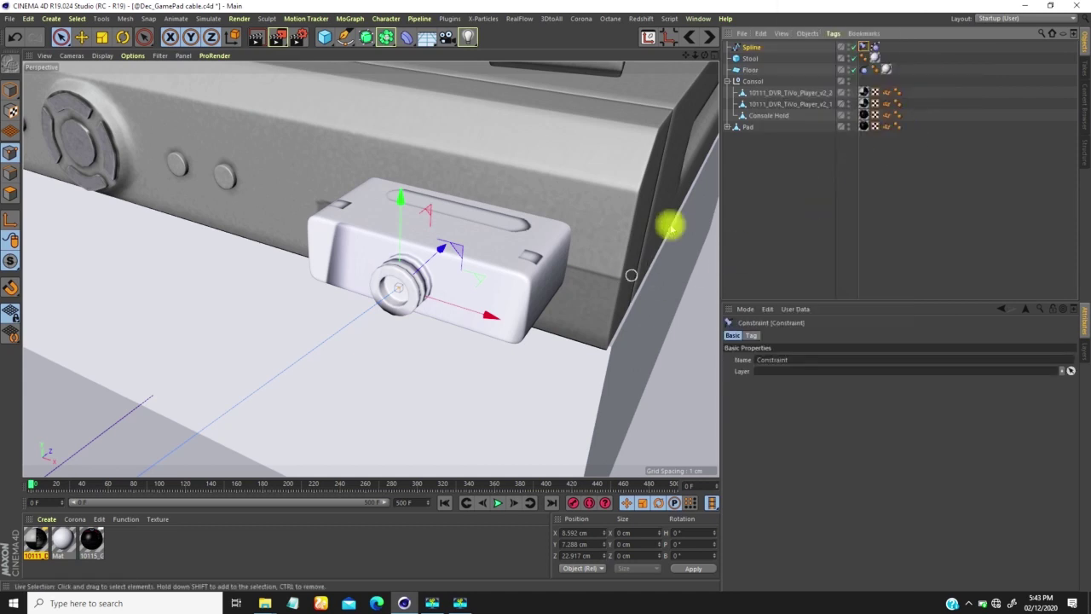
# Assign Console Hold as the constraint's object and set the constraint on the selected console-end point.
pyautogui.click(752, 335)
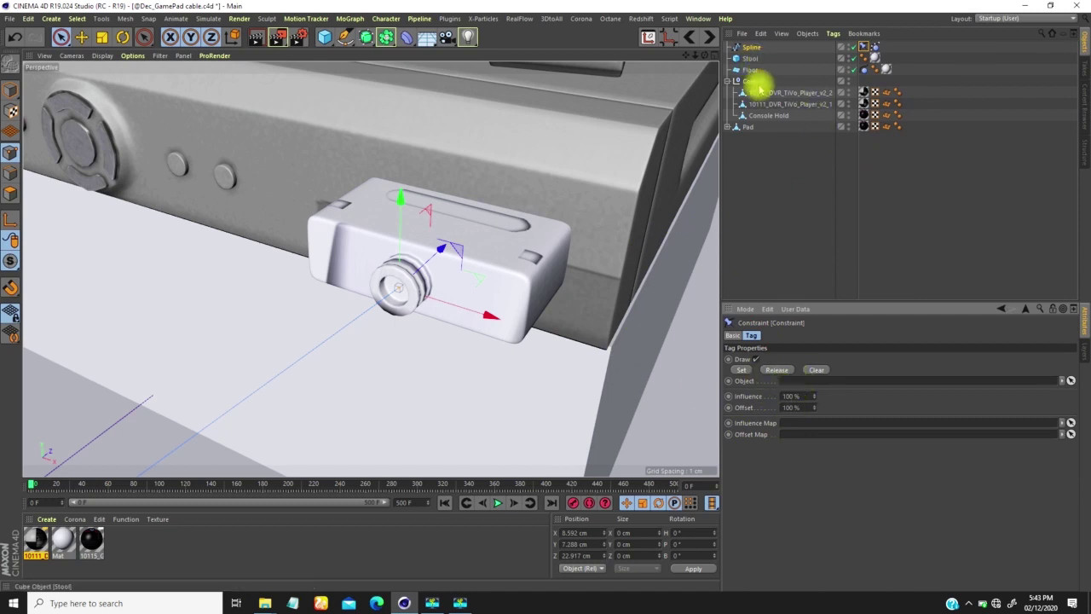
pyautogui.moveTo(765, 121); pyautogui.dragTo(824, 187)
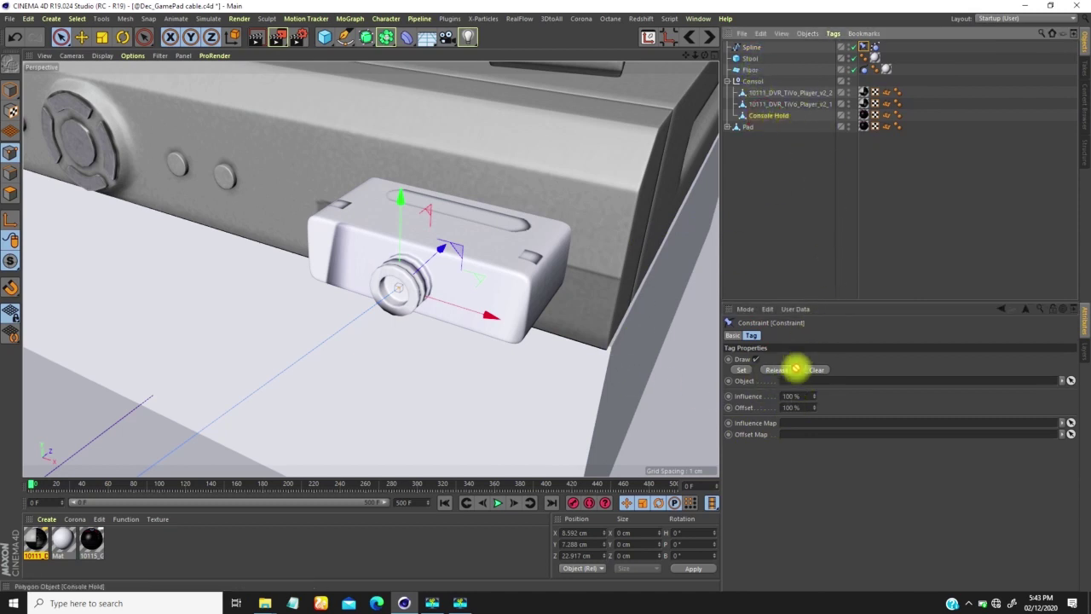
pyautogui.click(744, 371)
# Play the simulation to check the console-end constraint, and return to the first frame.
pyautogui.keyDown('alt'); pyautogui.moveTo(400, 294); pyautogui.dragTo(454, 216, button='right'); pyautogui.keyUp('alt')
pyautogui.scroll(2, 383, 285)
pyautogui.scroll(4, 406, 247)
pyautogui.keyDown('alt'); pyautogui.moveTo(388, 303); pyautogui.dragTo(510, 266); pyautogui.keyUp('alt')
pyautogui.keyDown('alt'); pyautogui.moveTo(509, 266); pyautogui.dragTo(372, 354, button='right'); pyautogui.keyUp('alt')
pyautogui.keyDown('alt'); pyautogui.moveTo(409, 322); pyautogui.dragTo(383, 298, button='middle'); pyautogui.keyUp('alt')
pyautogui.keyDown('alt'); pyautogui.moveTo(412, 293); pyautogui.dragTo(369, 306, button='right'); pyautogui.keyUp('alt')
pyautogui.scroll(-8, 368, 304)
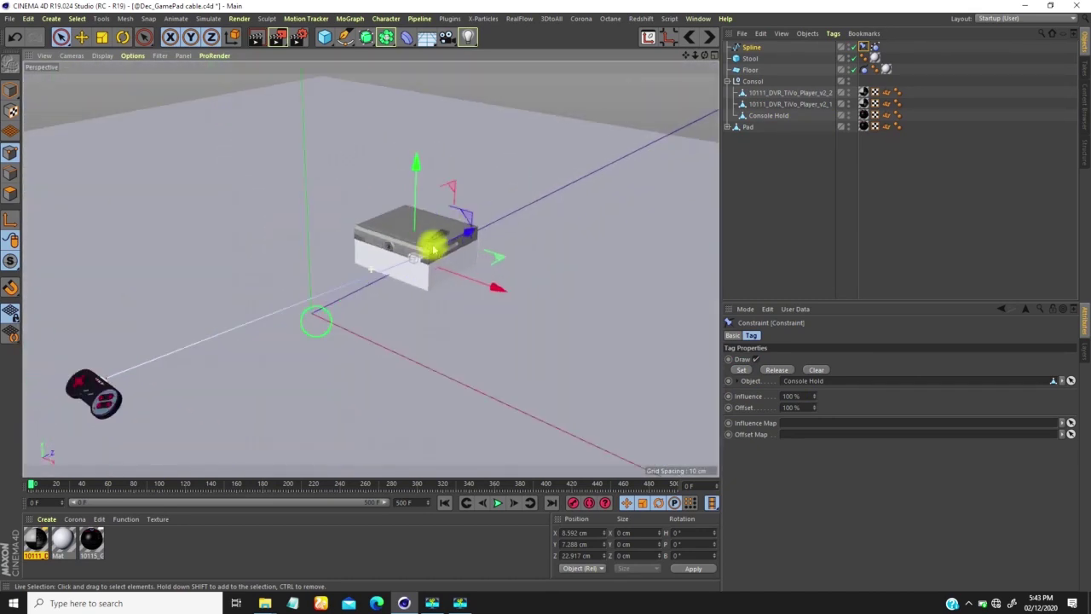
pyautogui.click(498, 502)
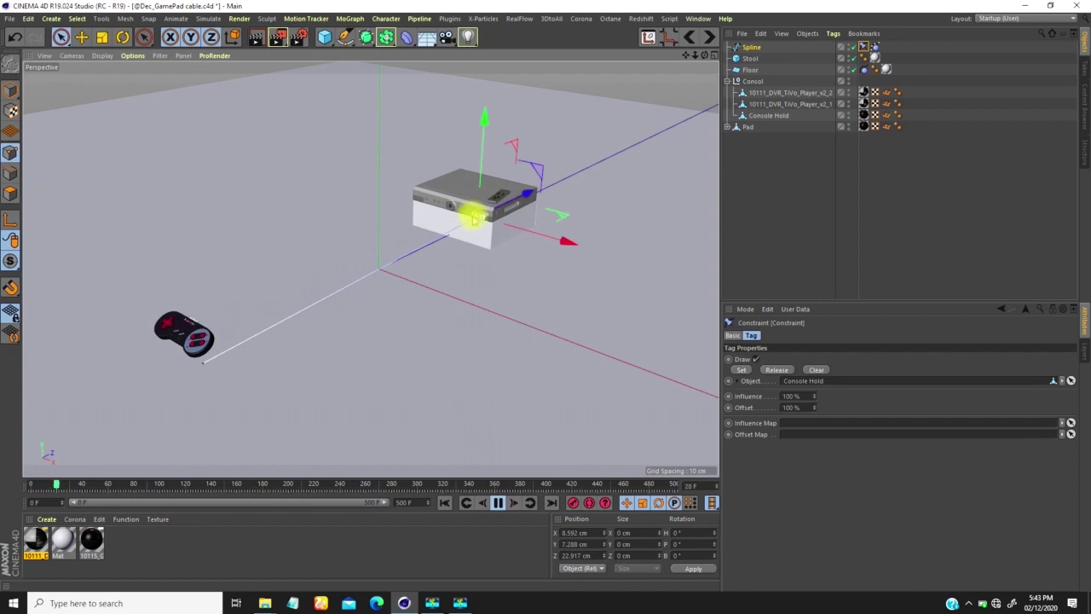
pyautogui.click(461, 503)
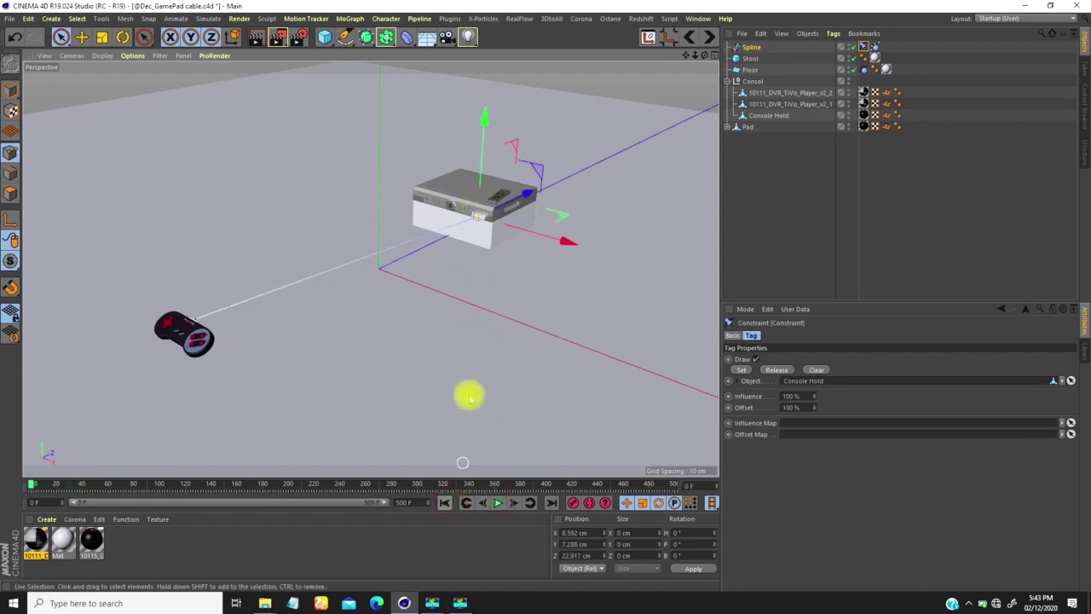
# Select the spline's end point at the game pad's cable holder and add a second hair Constraint tag to the spline.
pyautogui.keyDown('alt'); pyautogui.moveTo(243, 314); pyautogui.dragTo(138, 326); pyautogui.keyUp('alt')
pyautogui.keyDown('alt'); pyautogui.moveTo(147, 317); pyautogui.dragTo(301, 325, button='middle'); pyautogui.keyUp('alt')
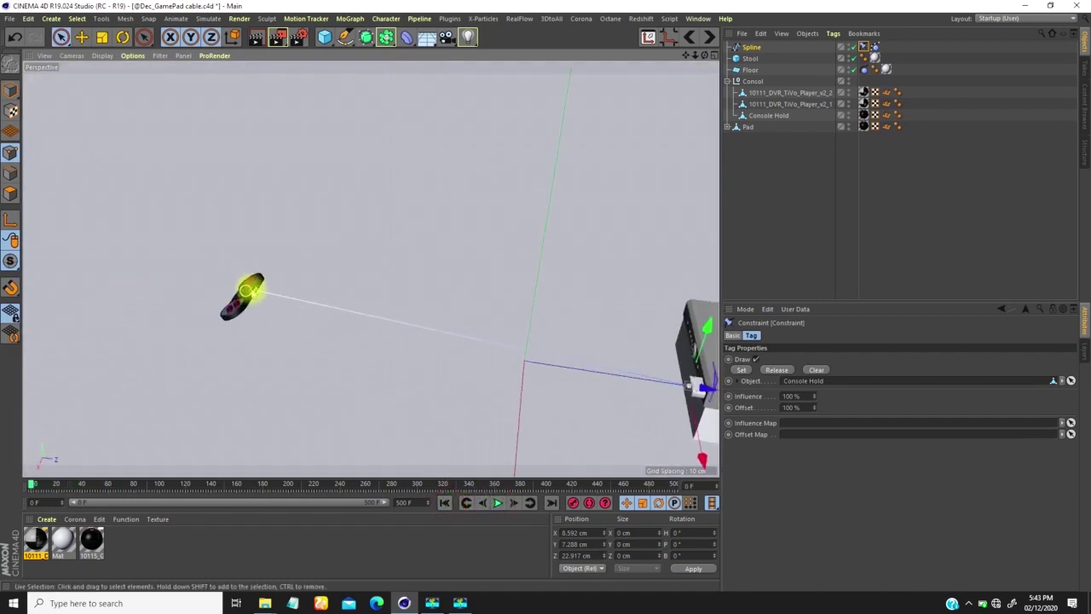
pyautogui.keyDown('alt'); pyautogui.moveTo(252, 288); pyautogui.dragTo(296, 220, button='right'); pyautogui.keyUp('alt')
pyautogui.scroll(10, 273, 316)
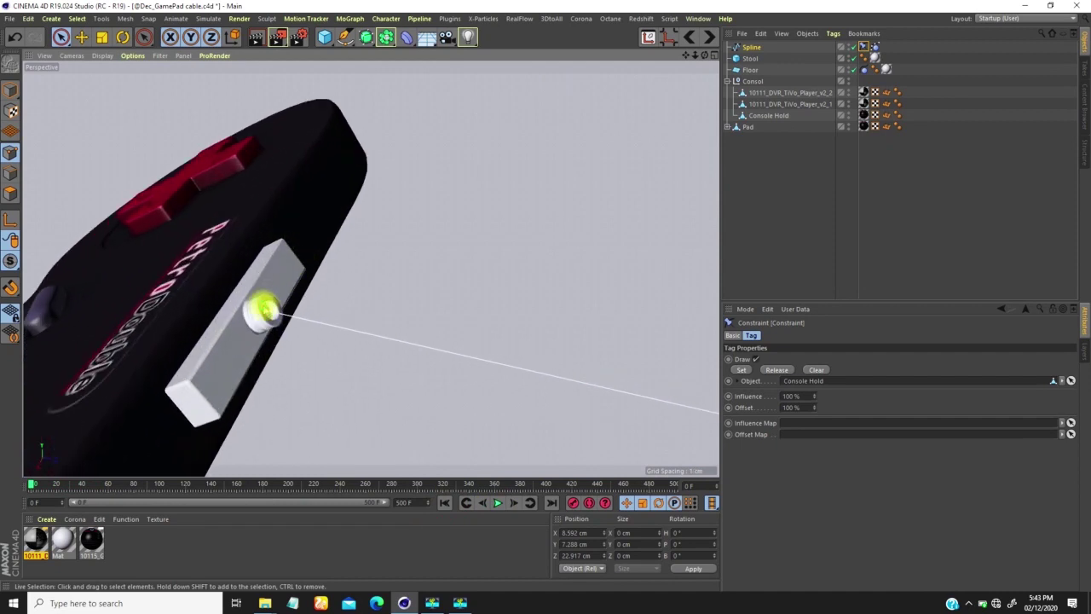
pyautogui.keyDown('alt'); pyautogui.moveTo(266, 299); pyautogui.dragTo(219, 298); pyautogui.keyUp('alt')
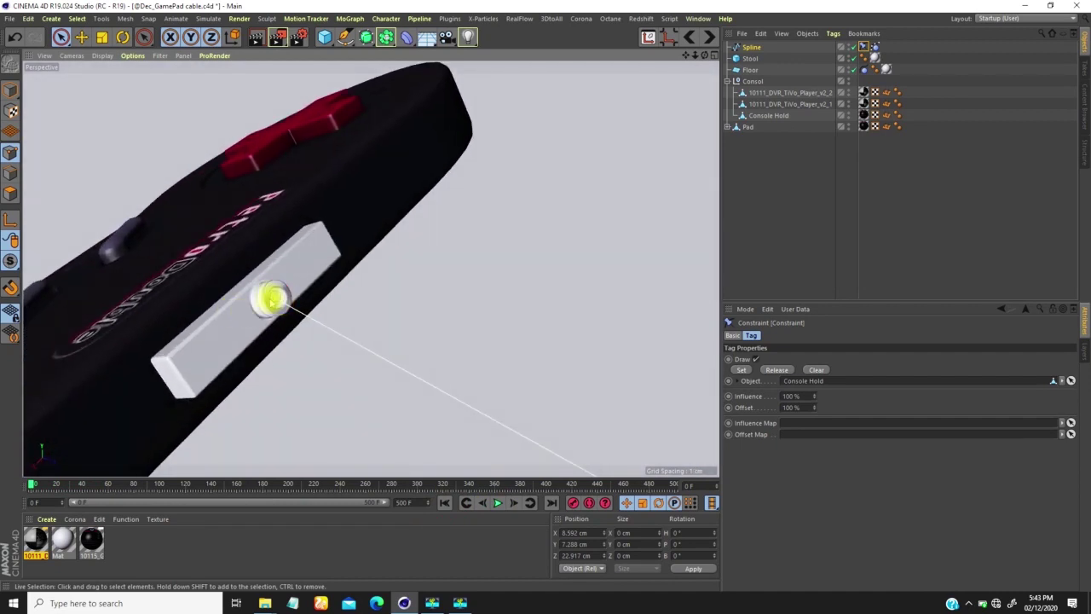
pyautogui.click(271, 298)
pyautogui.click(728, 80)
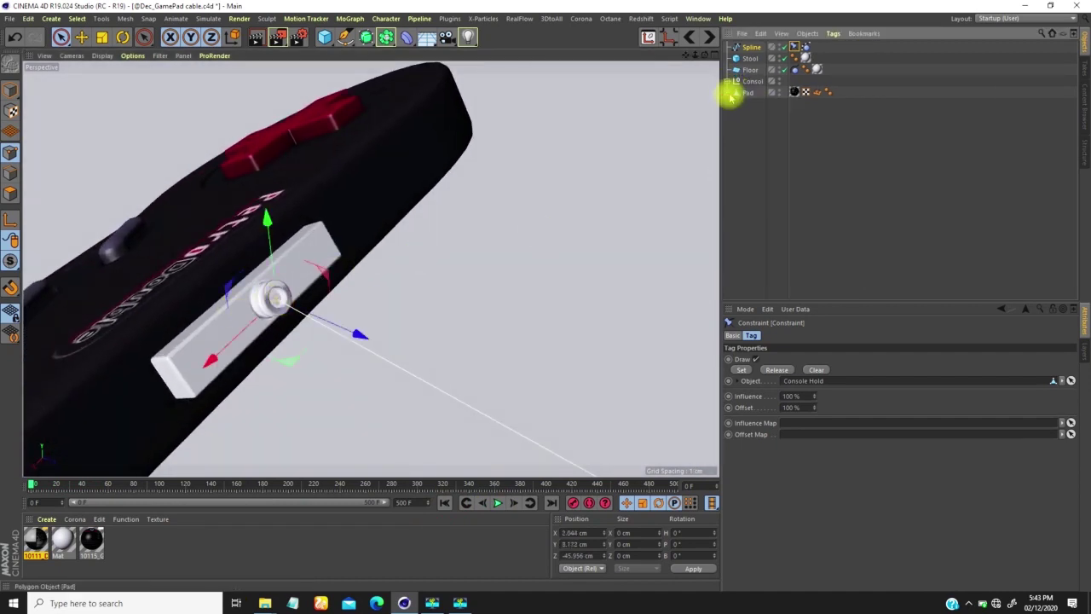
pyautogui.click(729, 92)
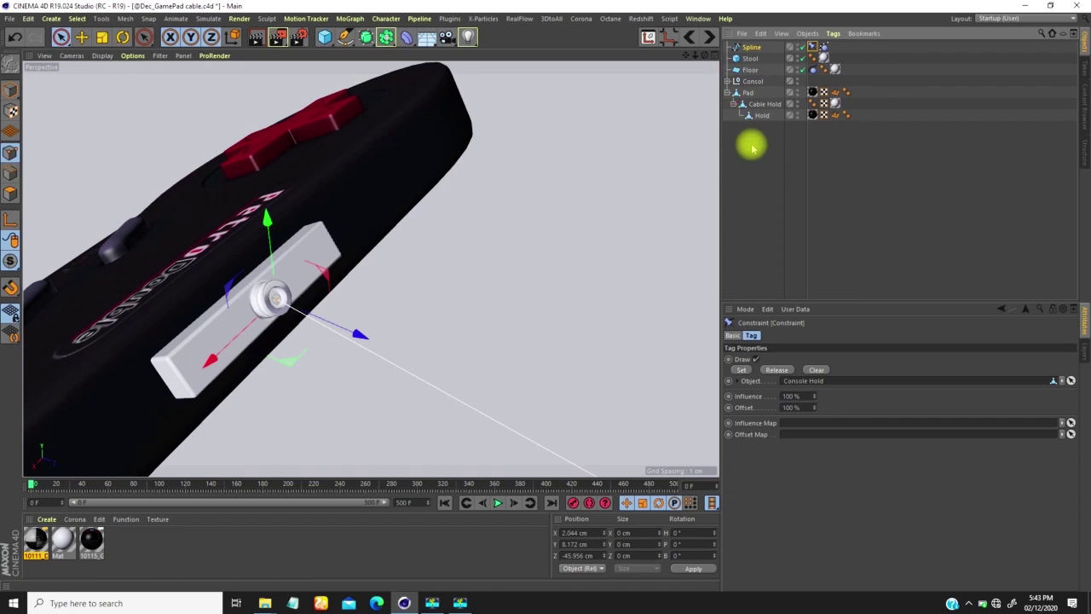
pyautogui.rightClick(755, 53)
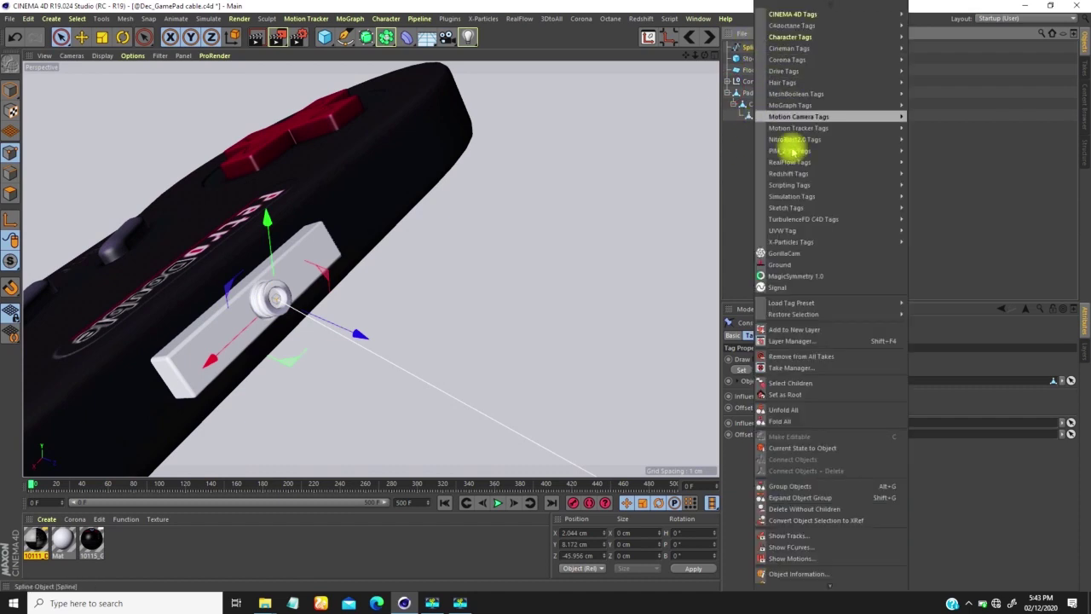
pyautogui.moveTo(792, 85)
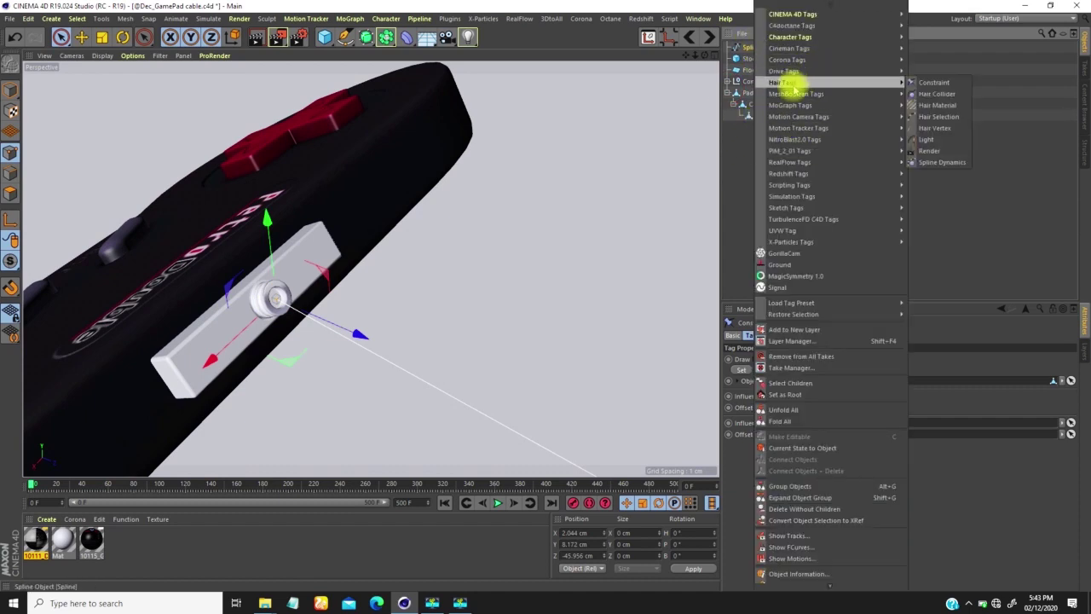
pyautogui.click(935, 83)
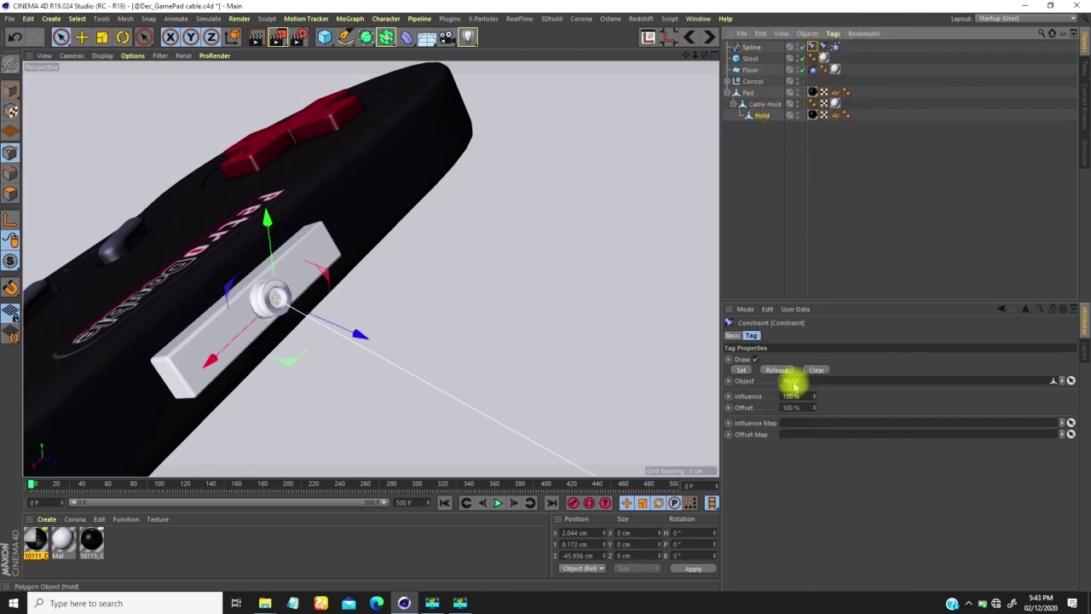
# Assign the Pad's Hold object to the second constraint and set the constraint on the selected game-pad-end point.
pyautogui.click(742, 371)
pyautogui.keyDown('alt'); pyautogui.moveTo(415, 353); pyautogui.dragTo(241, 360, button='right'); pyautogui.keyUp('alt')
pyautogui.keyDown('alt'); pyautogui.moveTo(365, 281); pyautogui.dragTo(484, 275); pyautogui.keyUp('alt')
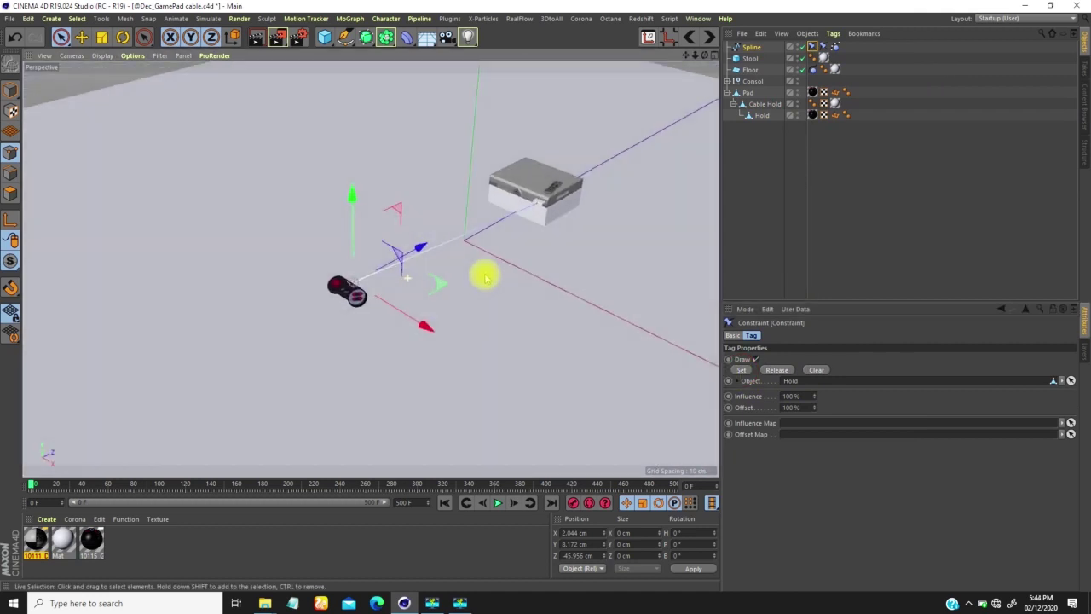
# Create a new material and open it in the Material Editor.
pyautogui.click(126, 539)
pyautogui.doubleClick(131, 552)
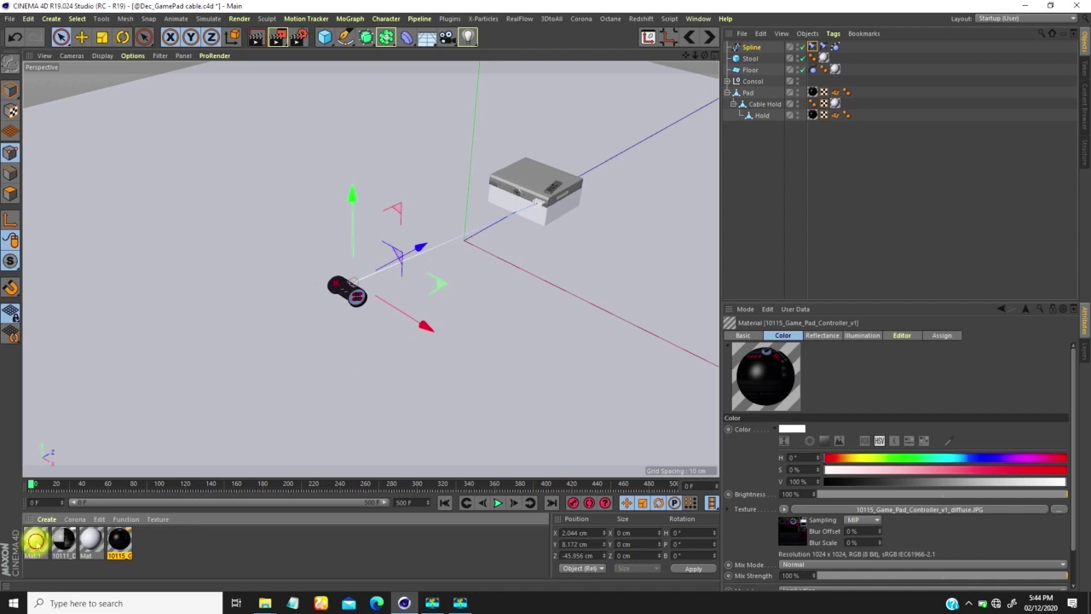
pyautogui.doubleClick(35, 539)
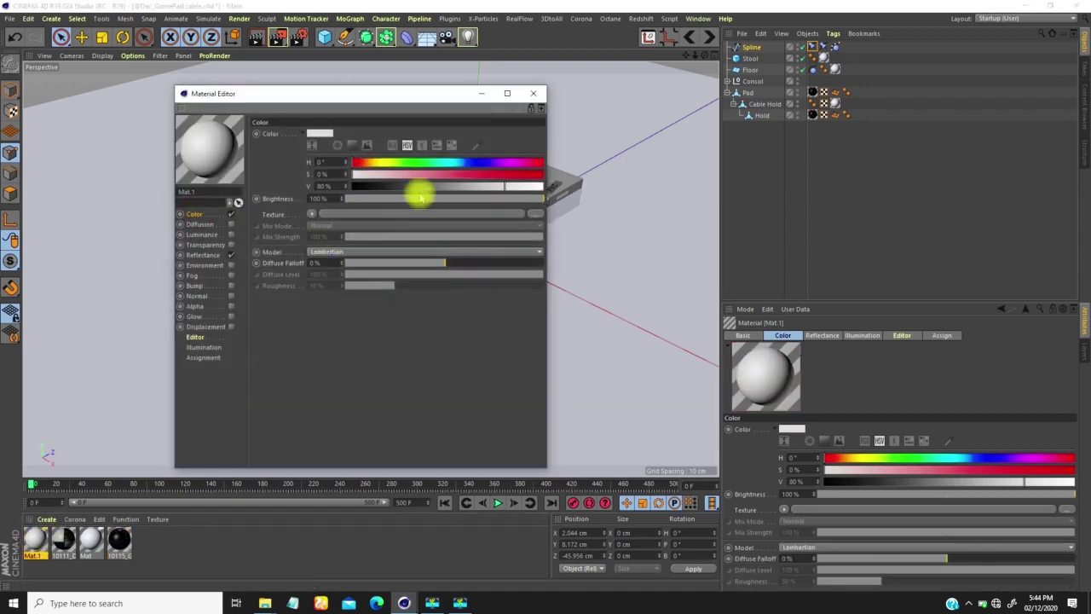
# Darken the new material's colour to a V value of 37% and apply the material to the floor.
pyautogui.moveTo(442, 191); pyautogui.dragTo(430, 192)
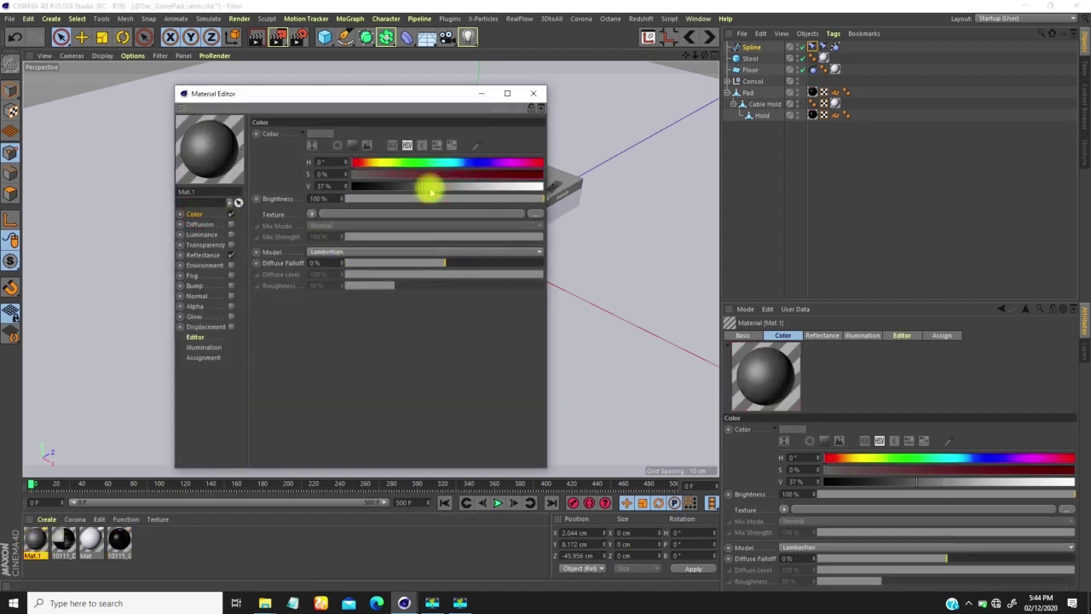
pyautogui.click(533, 94)
pyautogui.moveTo(34, 541); pyautogui.dragTo(256, 358)
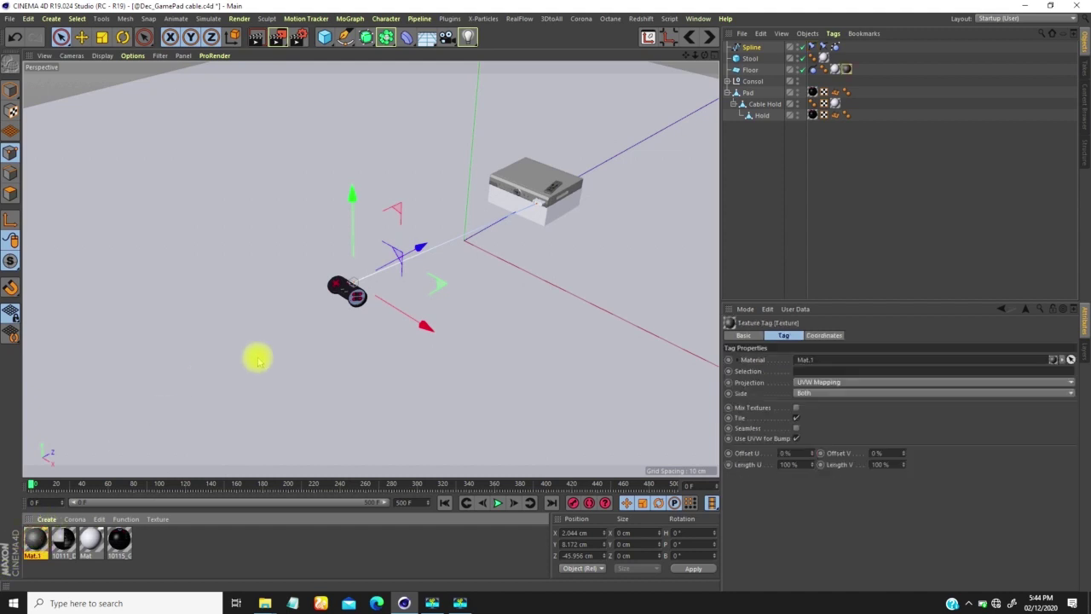
# Play the simulation to check how the cable behaves between the game pad and console, and return to the first frame.
pyautogui.scroll(3, 461, 264)
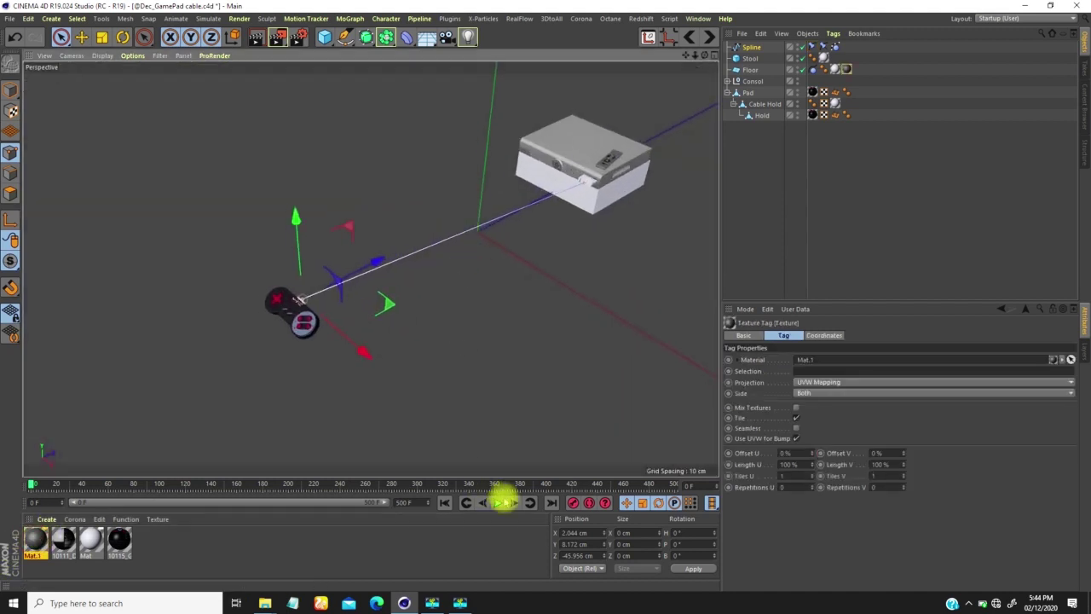
pyautogui.click(499, 502)
pyautogui.keyDown('alt'); pyautogui.moveTo(493, 230); pyautogui.dragTo(365, 218); pyautogui.keyUp('alt')
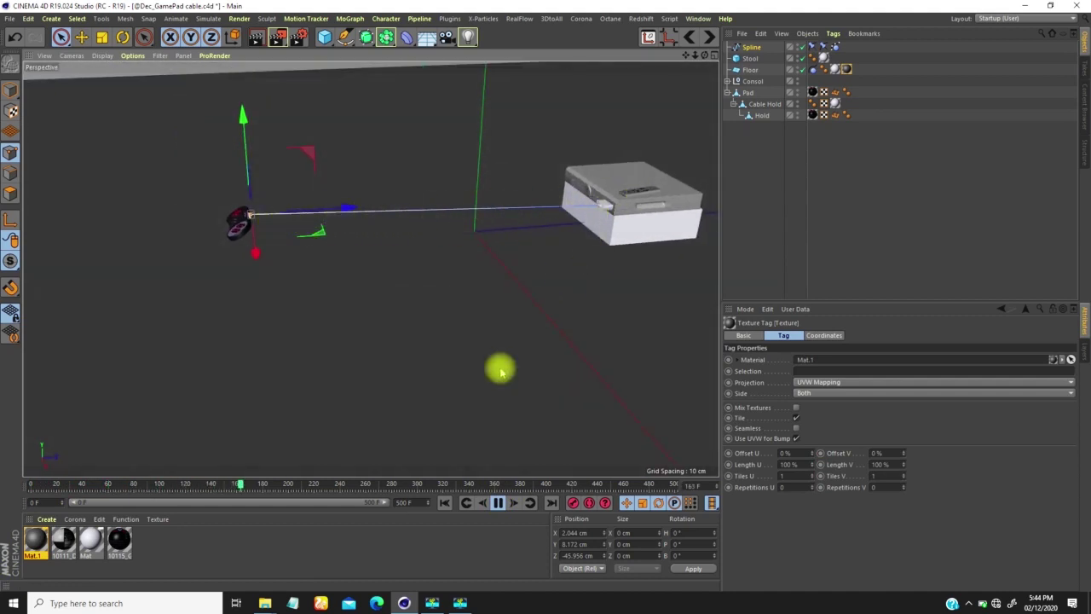
pyautogui.click(499, 502)
pyautogui.click(444, 502)
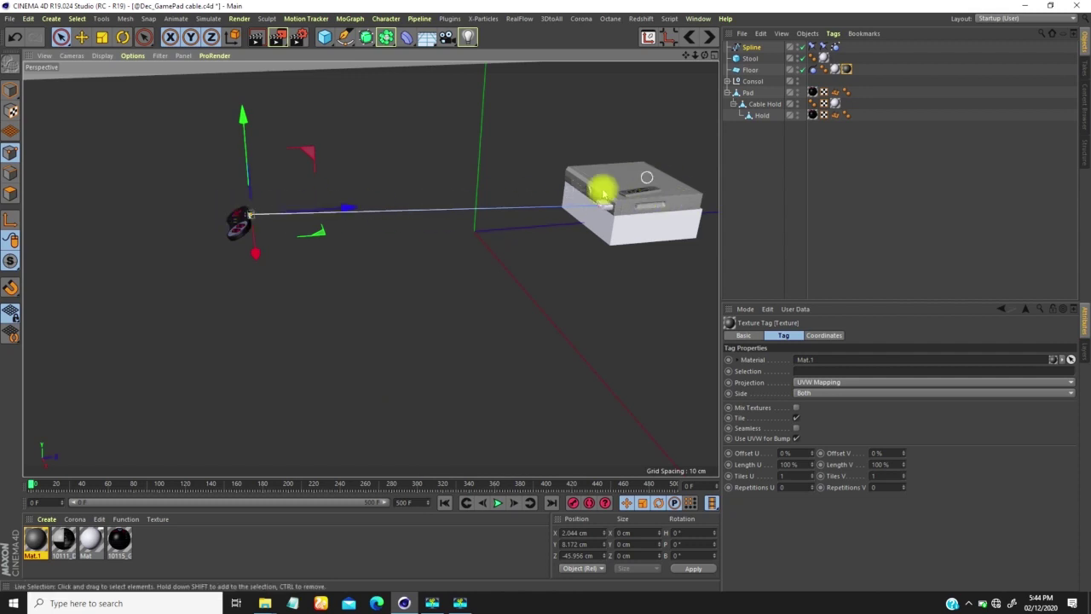
pyautogui.scroll(-1, 490, 243)
pyautogui.scroll(1, 475, 239)
pyautogui.scroll(-1, 476, 240)
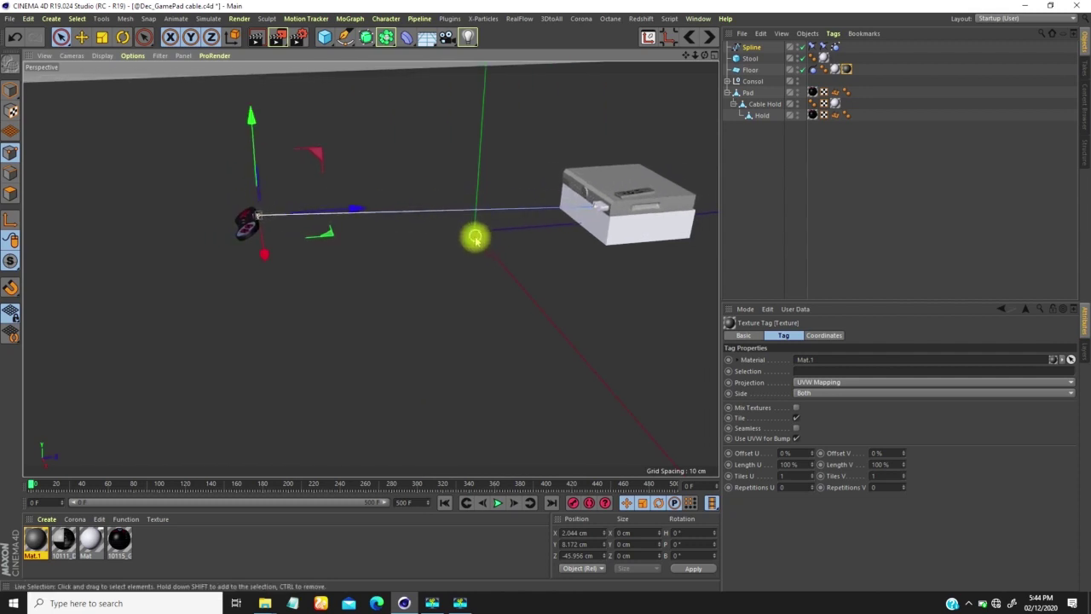
# Select the Spline object and subdivide it with 10 subdivisions.
pyautogui.click(749, 47)
pyautogui.moveTo(381, 222); pyautogui.dragTo(423, 249)
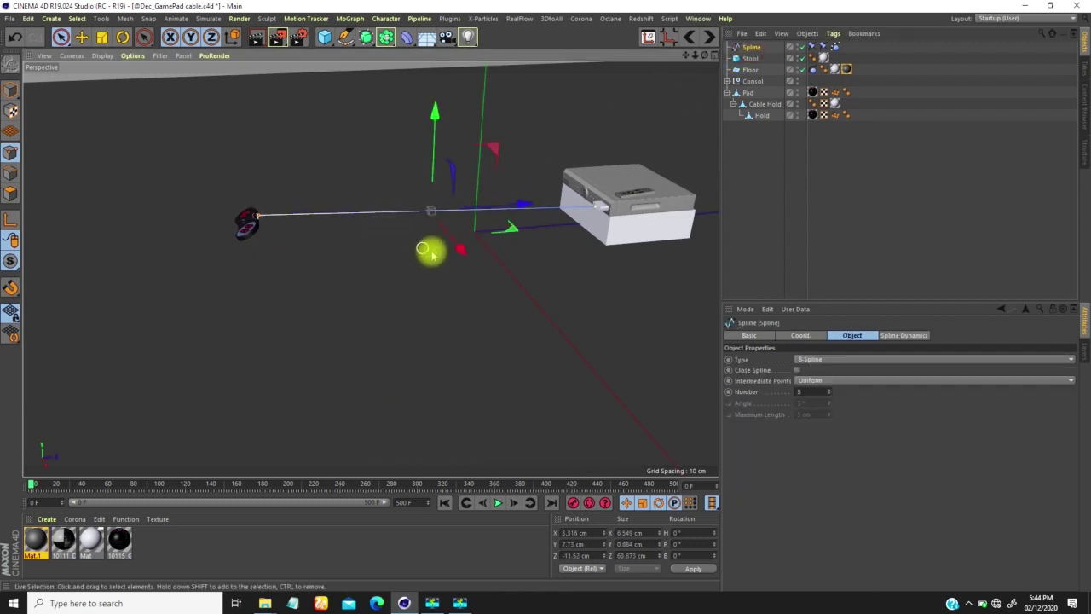
pyautogui.rightClick(520, 121)
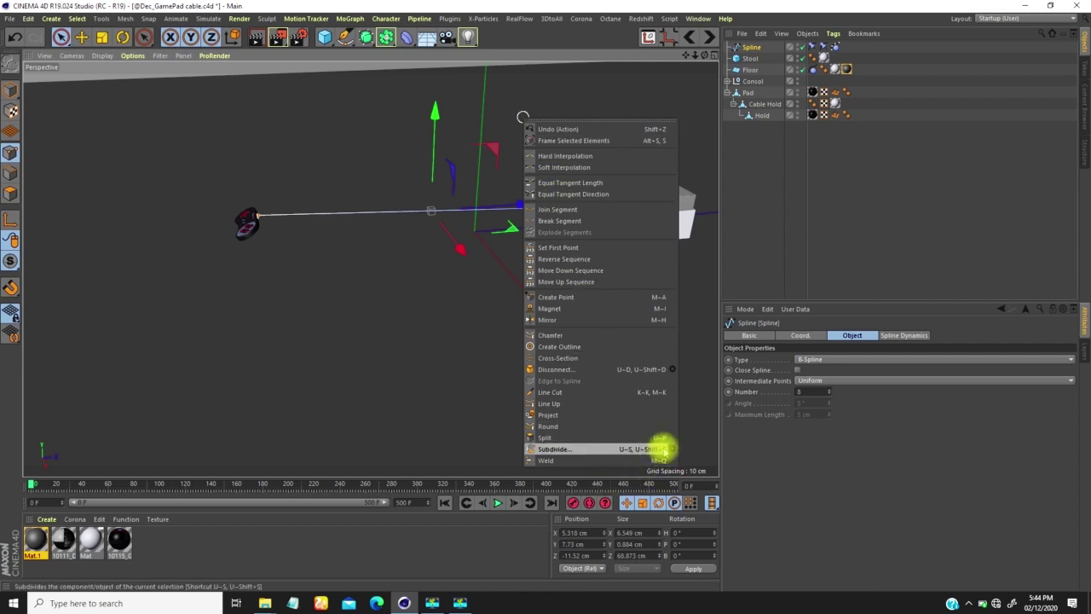
pyautogui.click(658, 449)
pyautogui.moveTo(668, 432); pyautogui.dragTo(672, 380)
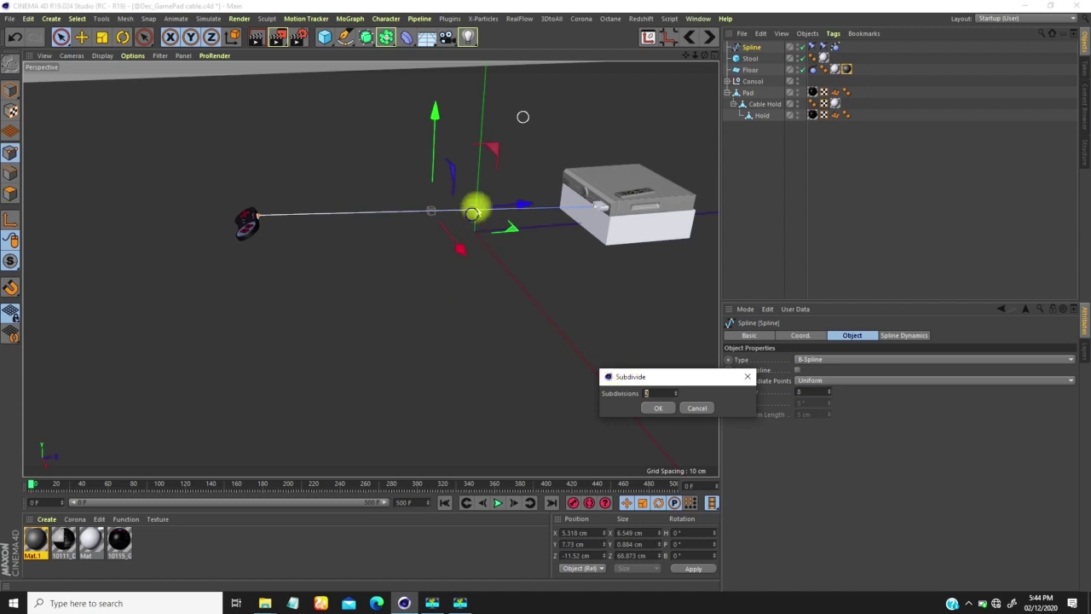
pyautogui.moveTo(653, 379); pyautogui.dragTo(654, 314)
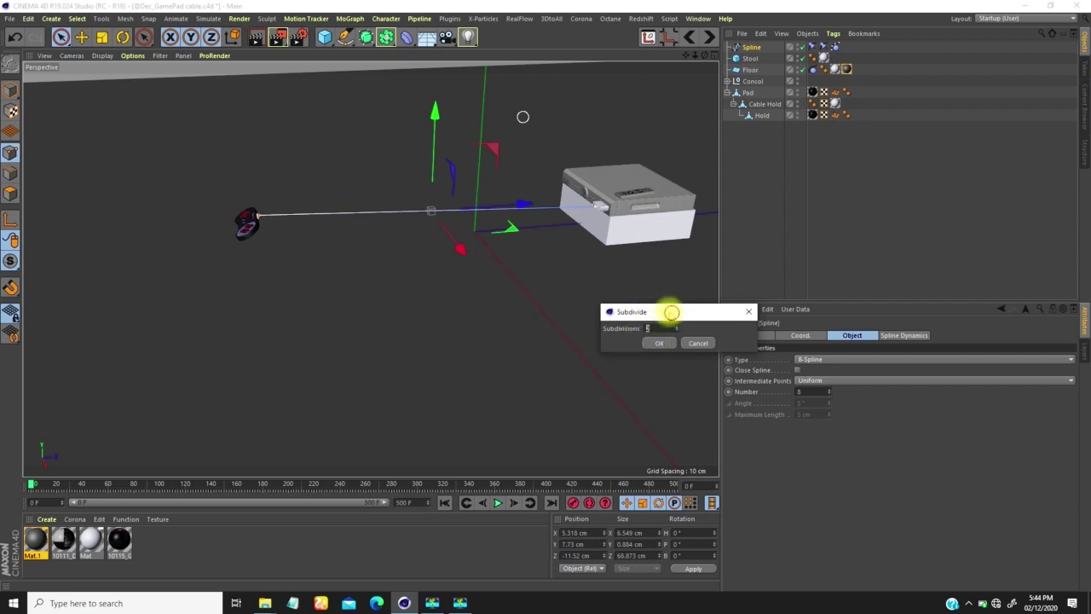
pyautogui.moveTo(673, 313); pyautogui.dragTo(659, 296)
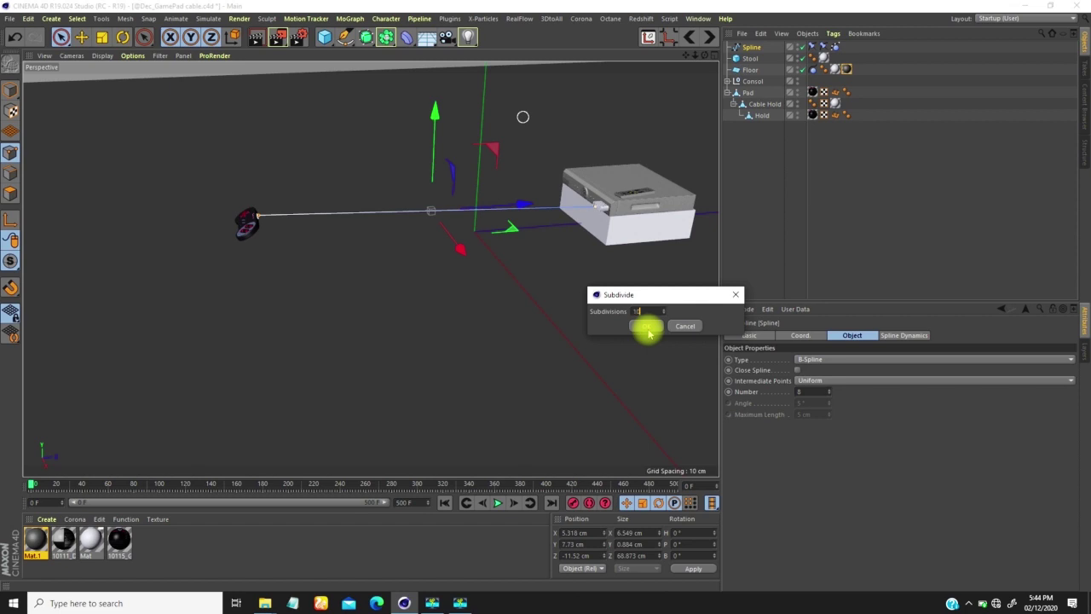
pyautogui.click(646, 329)
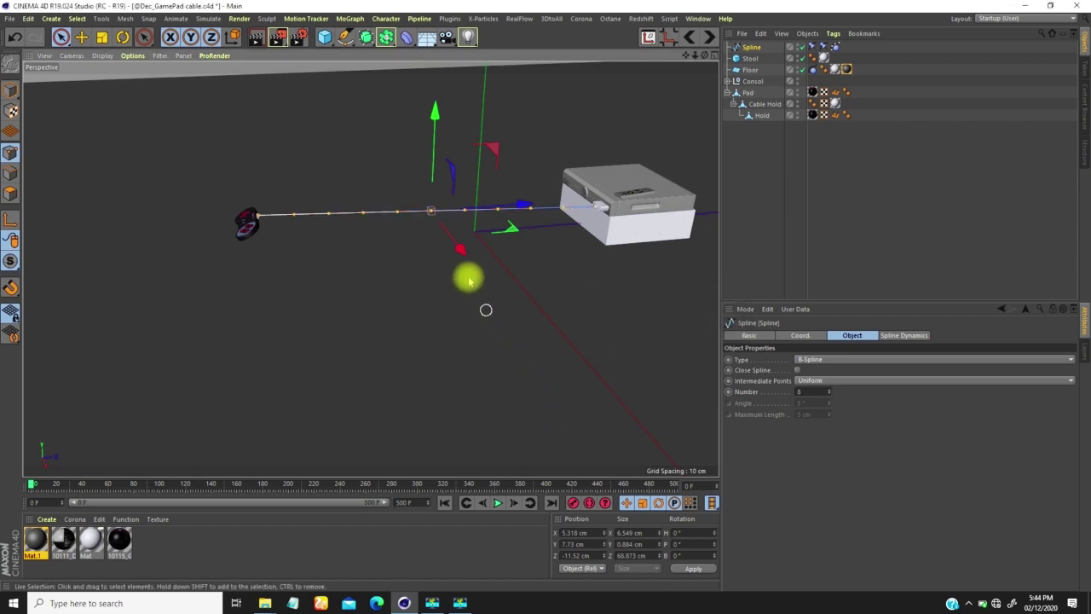
# Inspect the console-end constraint, play the simulation with the subdivided spline, and return to the first frame.
pyautogui.keyDown('alt'); pyautogui.moveTo(432, 251); pyautogui.dragTo(410, 251); pyautogui.keyUp('alt')
pyautogui.keyDown('alt'); pyautogui.moveTo(327, 202); pyautogui.dragTo(347, 133, button='right'); pyautogui.keyUp('alt')
pyautogui.keyDown('alt'); pyautogui.moveTo(517, 239); pyautogui.dragTo(687, 101); pyautogui.keyUp('alt')
pyautogui.keyDown('alt'); pyautogui.moveTo(528, 253); pyautogui.dragTo(615, 183); pyautogui.keyUp('alt')
pyautogui.click(824, 46)
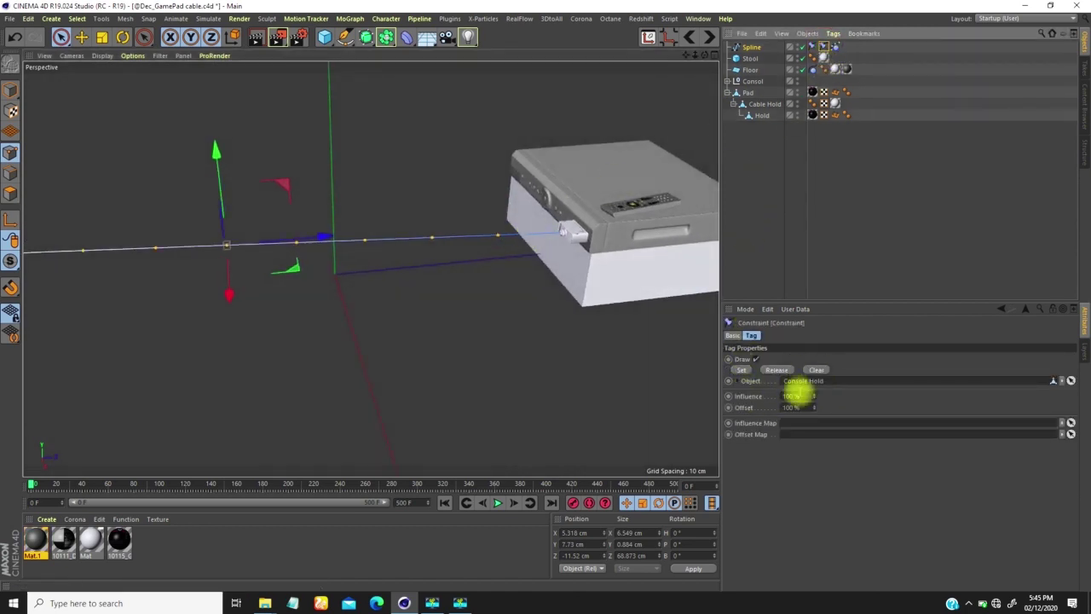
pyautogui.scroll(5, 602, 216)
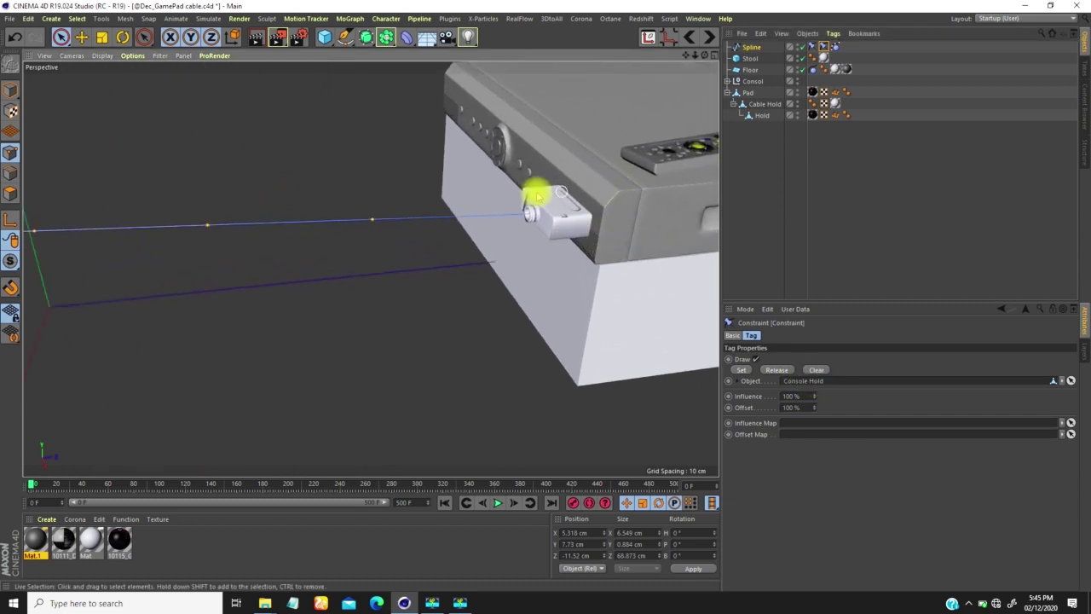
pyautogui.scroll(-5, 550, 202)
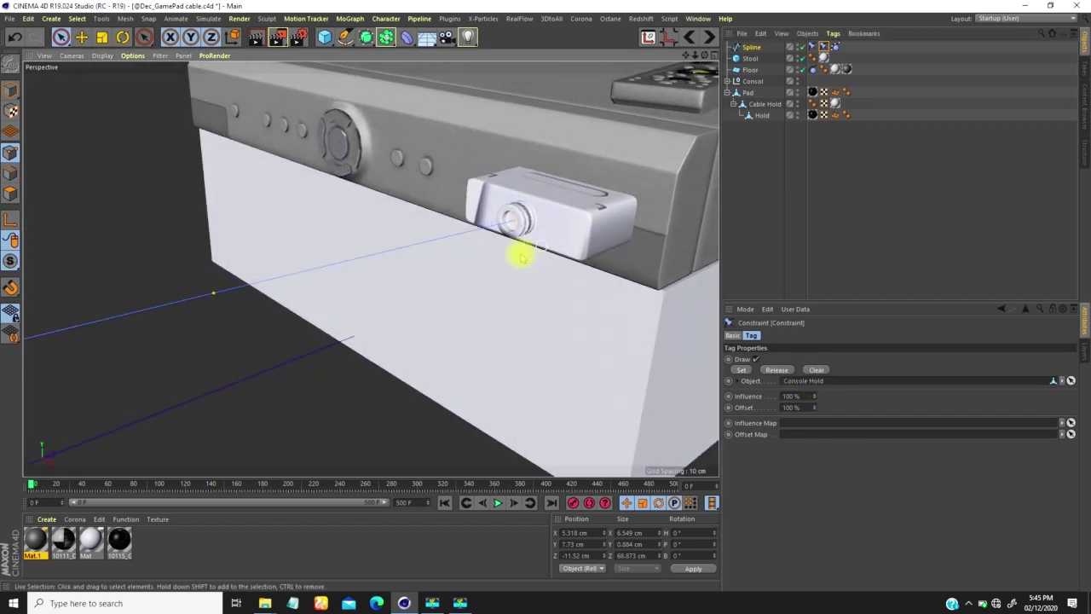
pyautogui.scroll(-5, 417, 295)
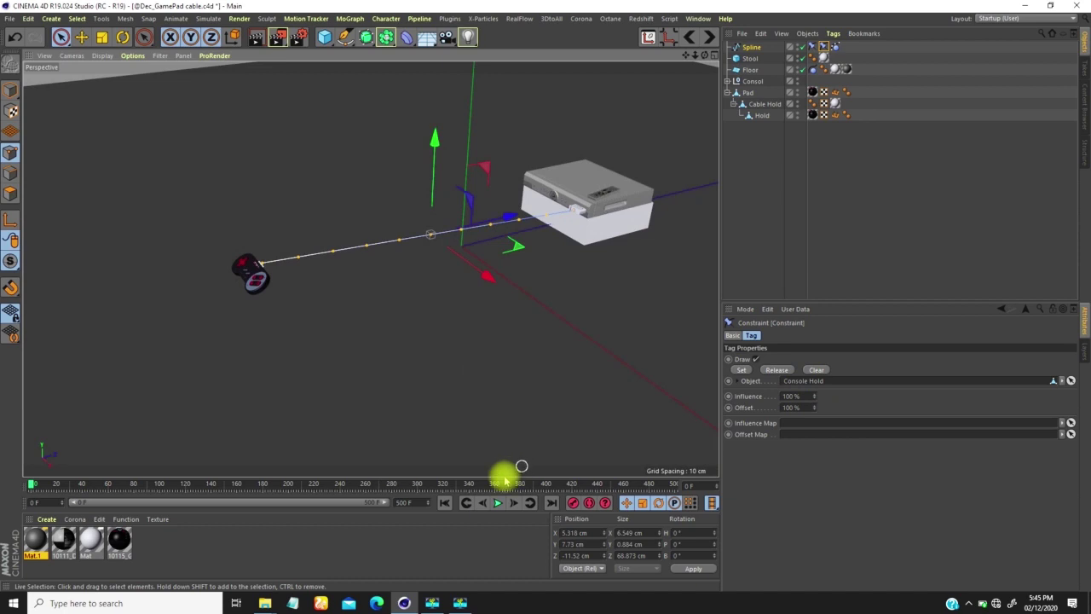
pyautogui.click(497, 502)
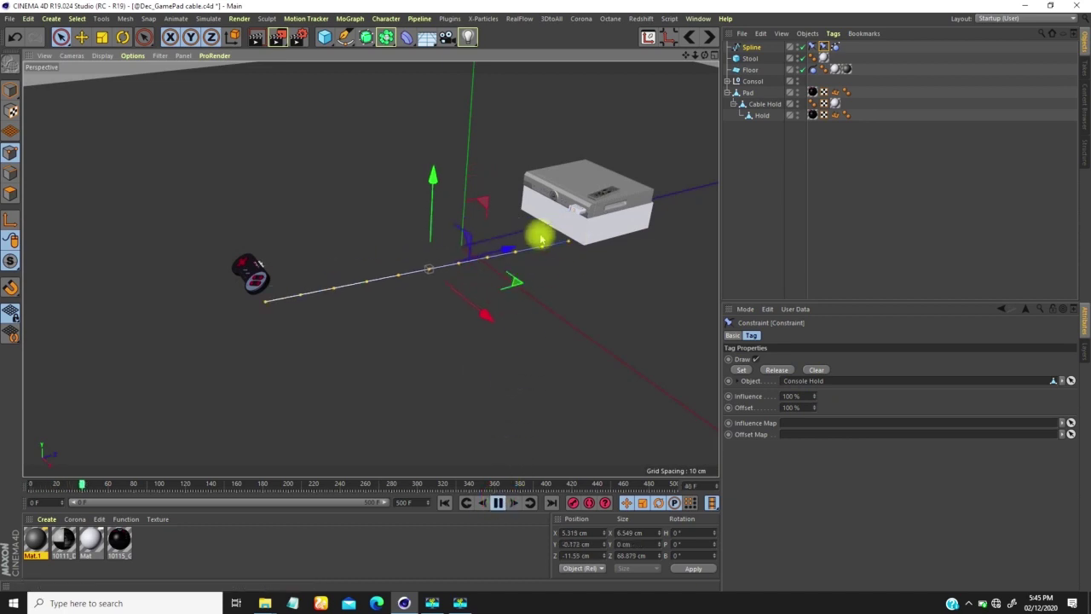
pyautogui.click(498, 503)
pyautogui.click(444, 502)
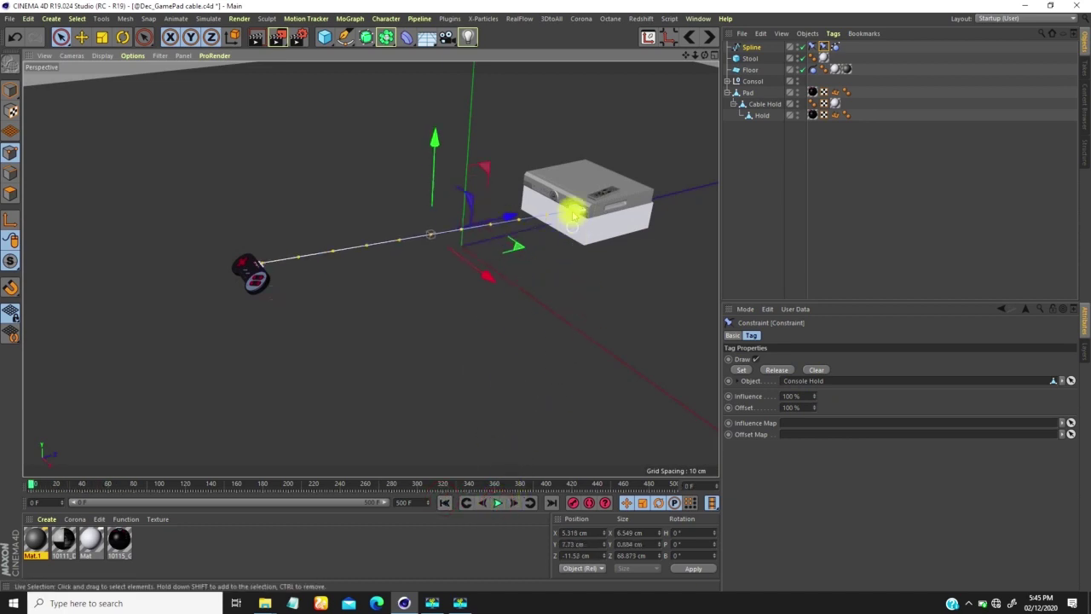
# Select the spline's end point at the console's cable holder and set the Console Hold constraint on it again.
pyautogui.scroll(8, 579, 210)
pyautogui.click(561, 200)
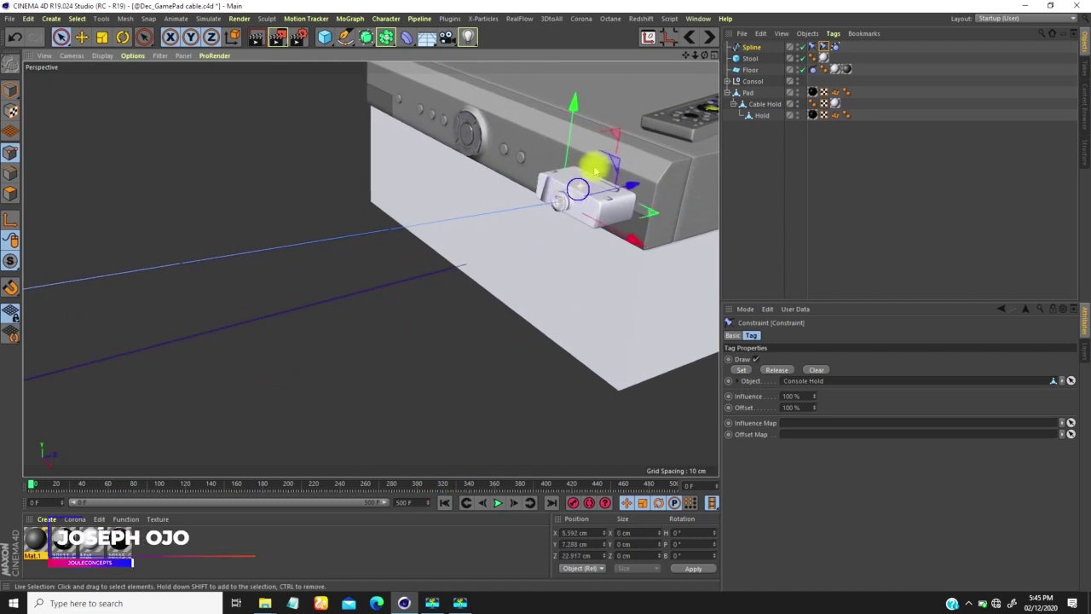
pyautogui.scroll(5, 553, 218)
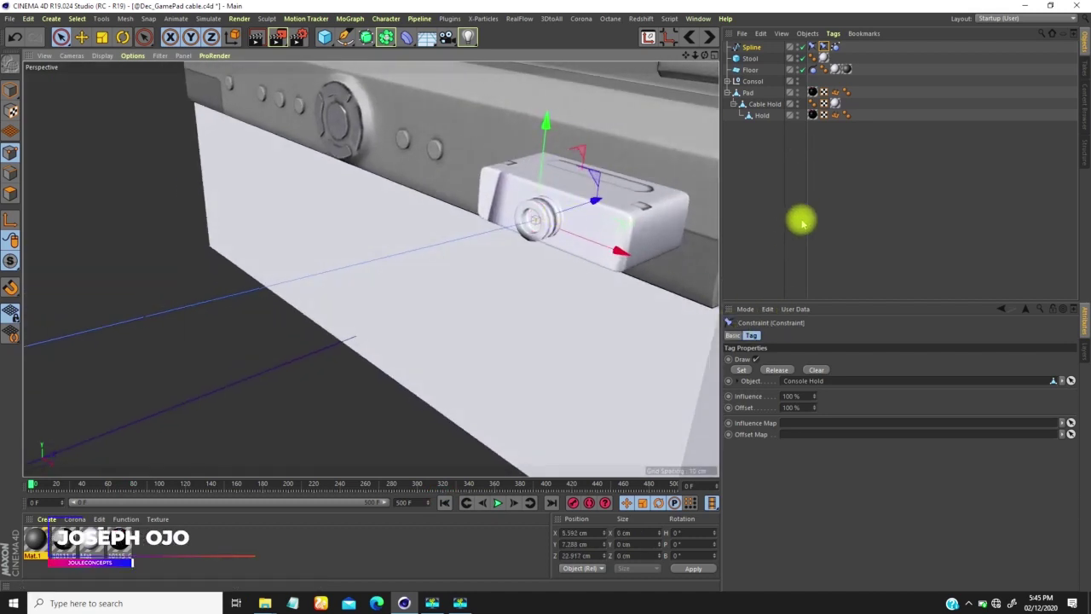
pyautogui.click(741, 370)
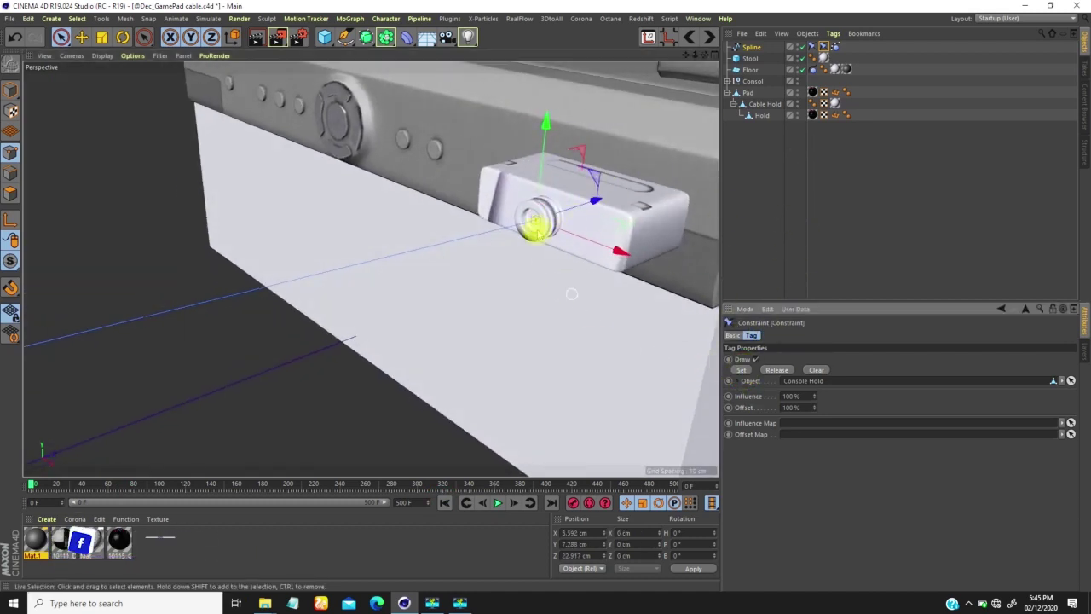
# Select the spline's end point at the game pad's cable holder and set the Hold constraint on it again.
pyautogui.keyDown('alt'); pyautogui.moveTo(550, 243); pyautogui.dragTo(343, 353, button='right'); pyautogui.keyUp('alt')
pyautogui.keyDown('alt'); pyautogui.moveTo(353, 338); pyautogui.dragTo(294, 322); pyautogui.keyUp('alt')
pyautogui.keyDown('alt'); pyautogui.moveTo(414, 278); pyautogui.dragTo(496, 157, button='right'); pyautogui.keyUp('alt')
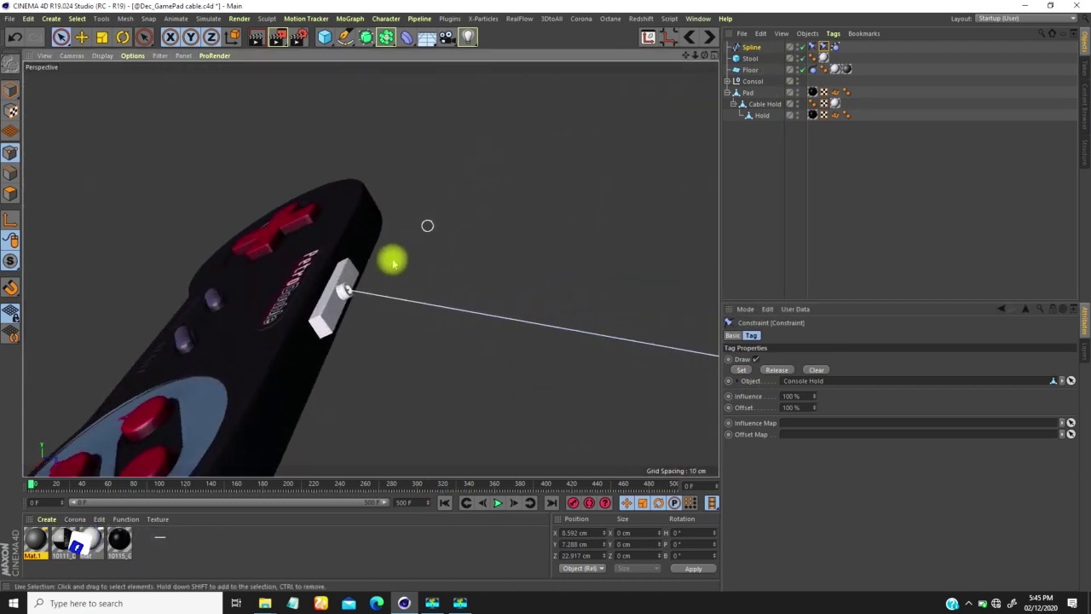
pyautogui.click(349, 288)
pyautogui.click(812, 46)
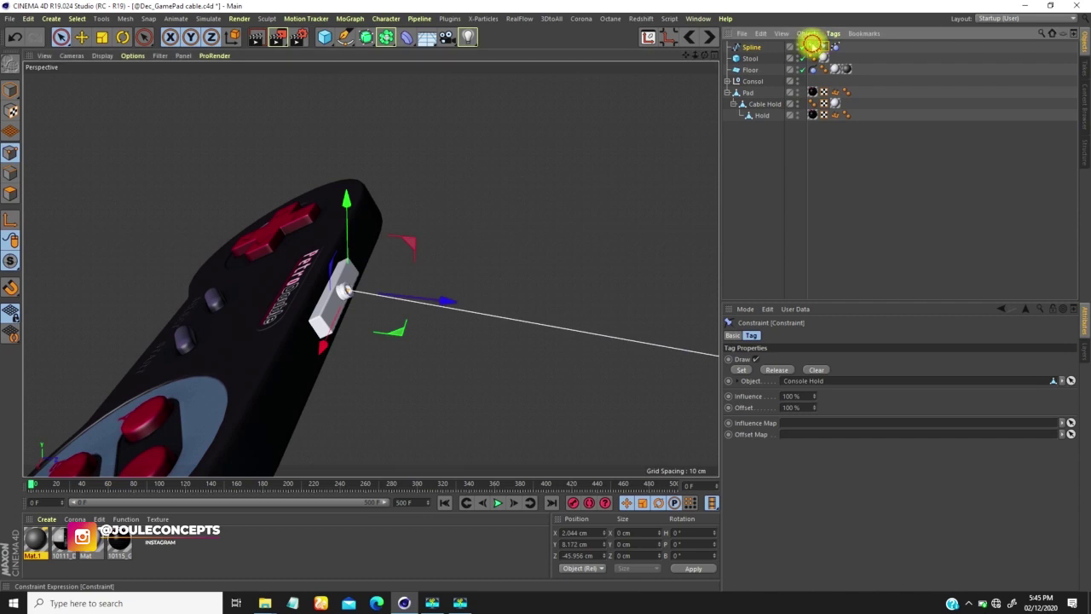
pyautogui.click(740, 368)
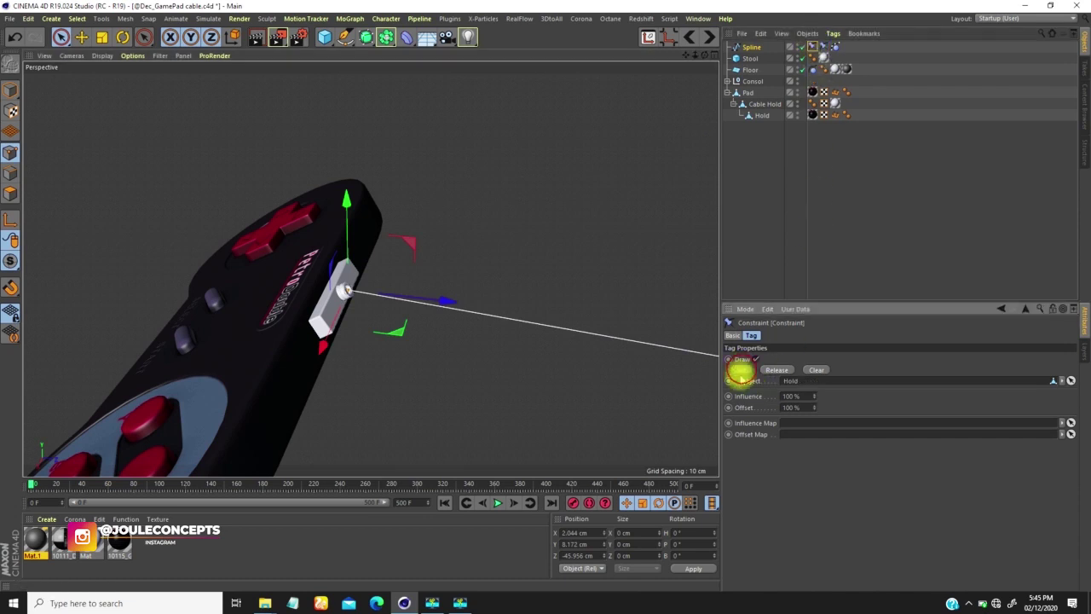
# Play the simulation and check from several angles how the cable hangs between its two constrained ends.
pyautogui.keyDown('alt'); pyautogui.moveTo(397, 261); pyautogui.dragTo(289, 337, button='right'); pyautogui.keyUp('alt')
pyautogui.keyDown('alt'); pyautogui.moveTo(477, 283); pyautogui.dragTo(433, 285, button='middle'); pyautogui.keyUp('alt')
pyautogui.keyDown('alt'); pyautogui.moveTo(485, 293); pyautogui.dragTo(527, 281); pyautogui.keyUp('alt')
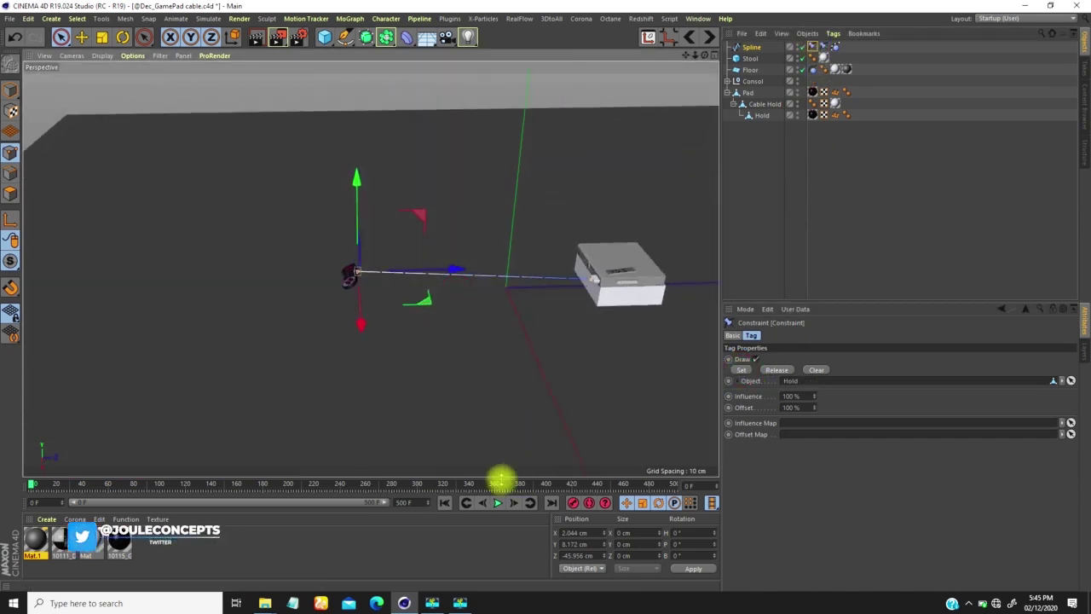
pyautogui.keyDown('alt'); pyautogui.moveTo(449, 322); pyautogui.dragTo(495, 292); pyautogui.keyUp('alt')
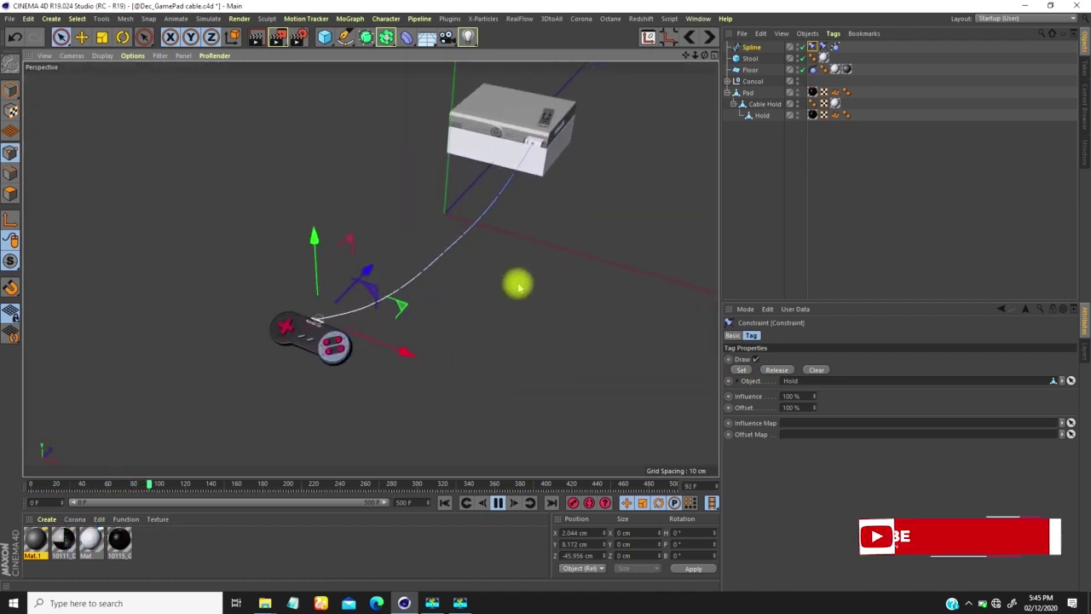
# Collapse the Pad hierarchy, switch to Model mode, stop the playback and return to the first frame.
pyautogui.click(726, 92)
pyautogui.click(749, 92)
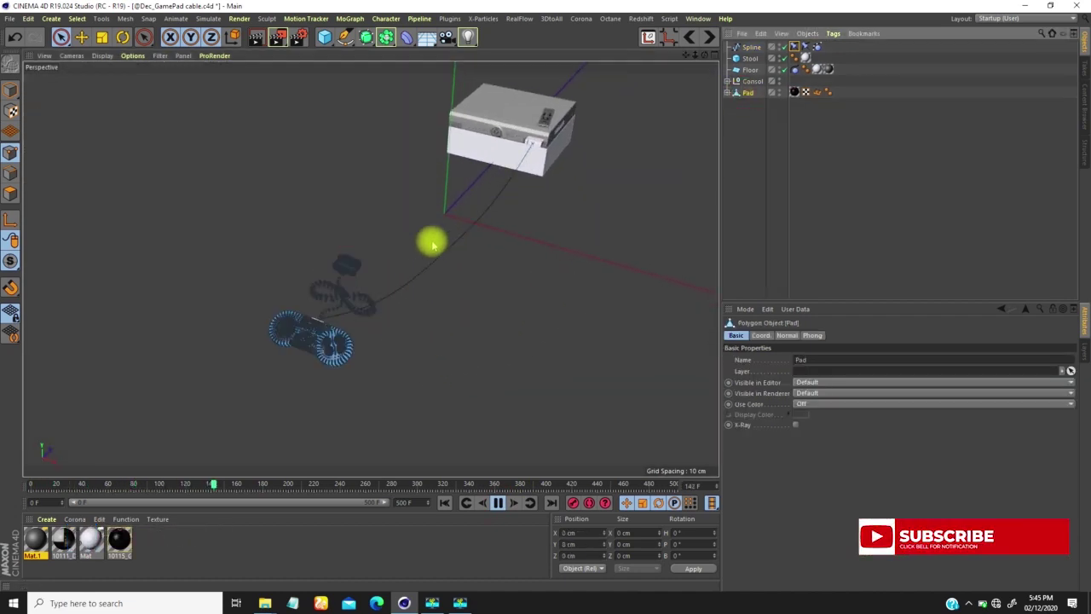
pyautogui.click(10, 91)
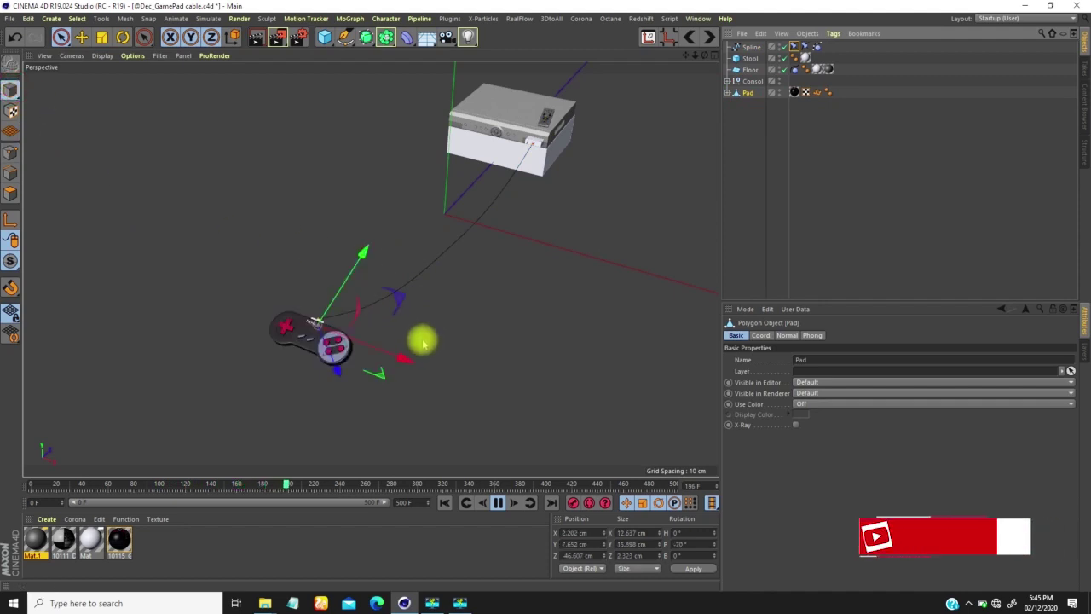
pyautogui.click(392, 293)
pyautogui.moveTo(380, 273); pyautogui.dragTo(356, 265)
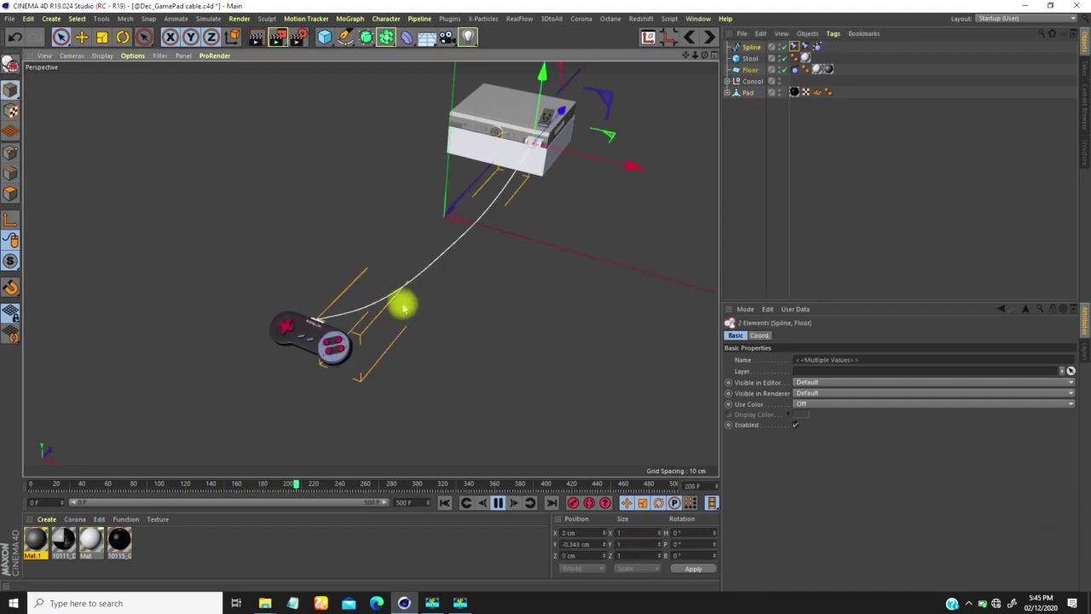
pyautogui.click(497, 502)
pyautogui.click(445, 503)
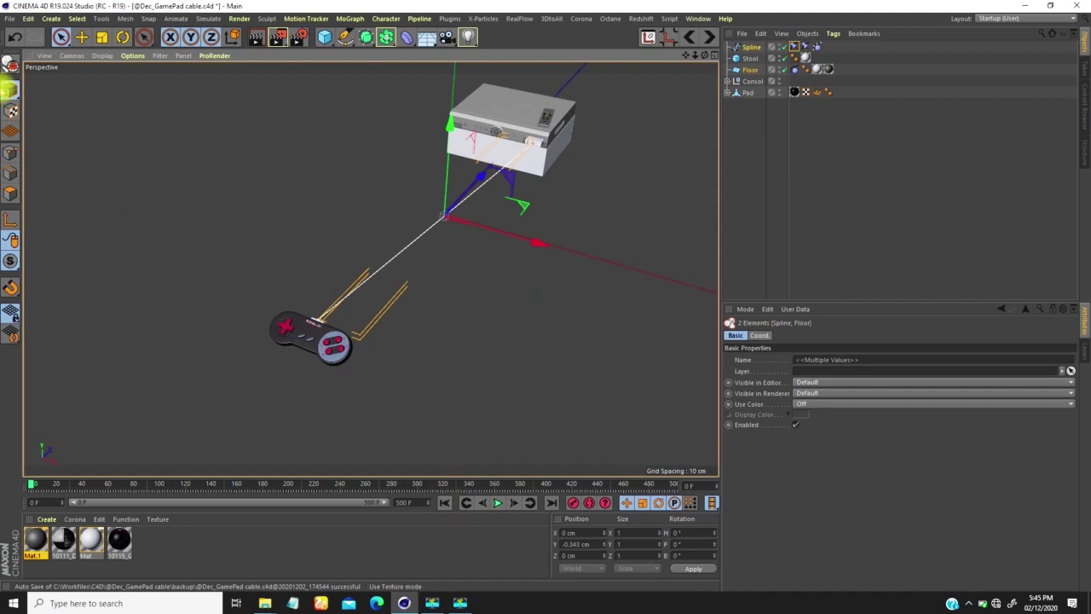
# Move the Pad to about X 9.7, Y 17.2, Z -34.3 cm during playback to test the cable, and replay the simulation.
pyautogui.click(750, 92)
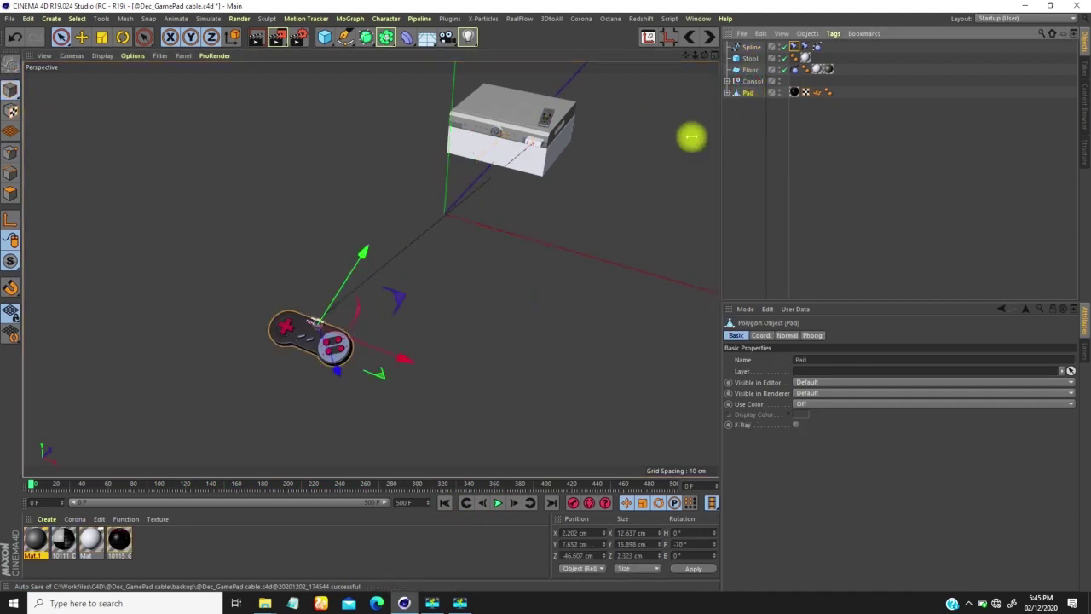
pyautogui.click(81, 37)
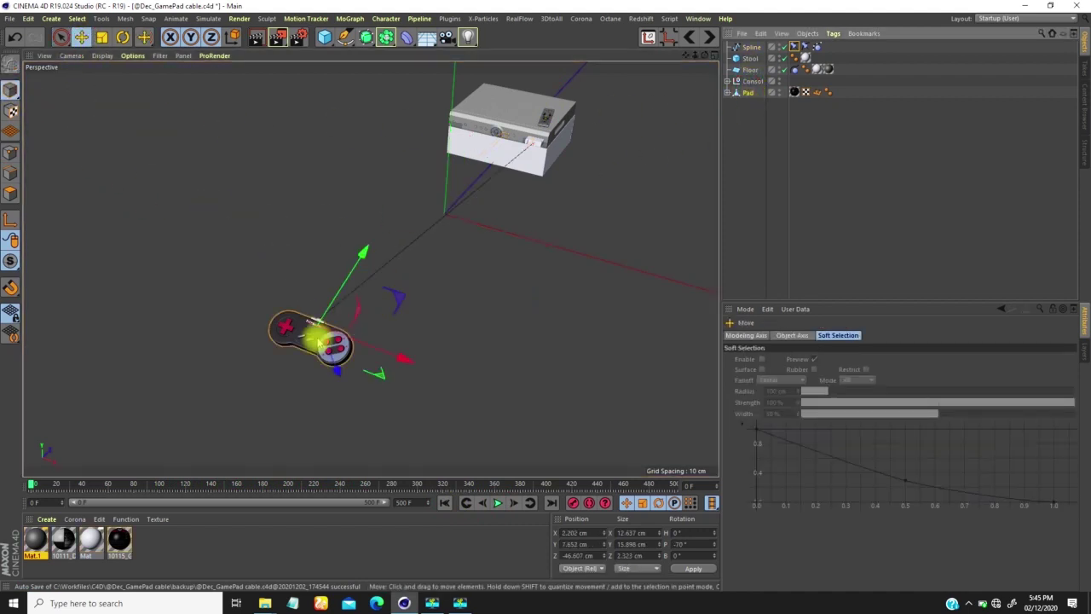
pyautogui.click(498, 503)
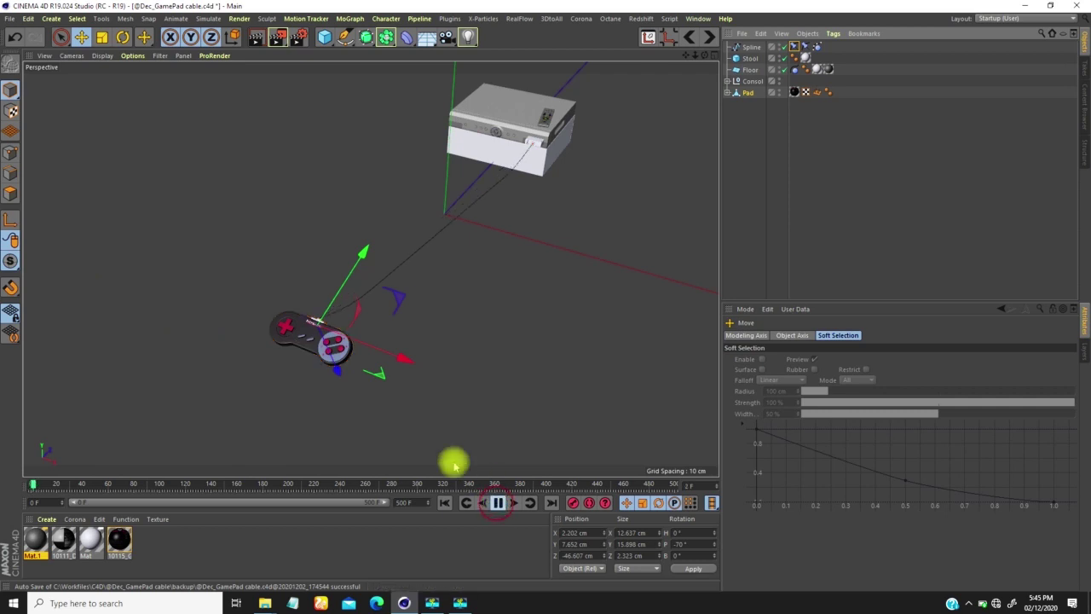
pyautogui.moveTo(305, 324); pyautogui.dragTo(300, 248)
pyautogui.click(498, 502)
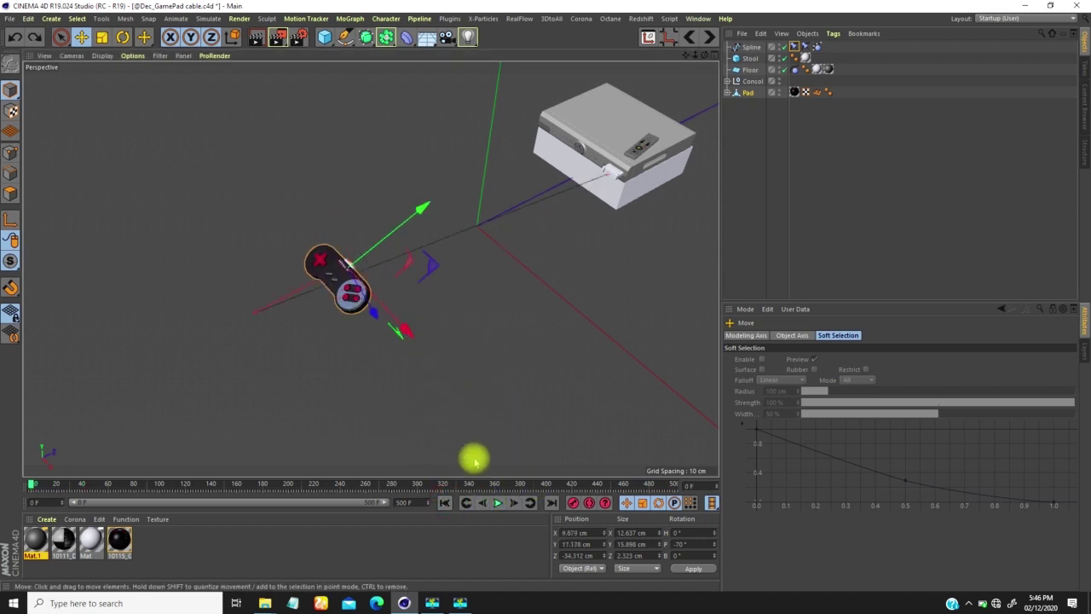
pyautogui.click(500, 505)
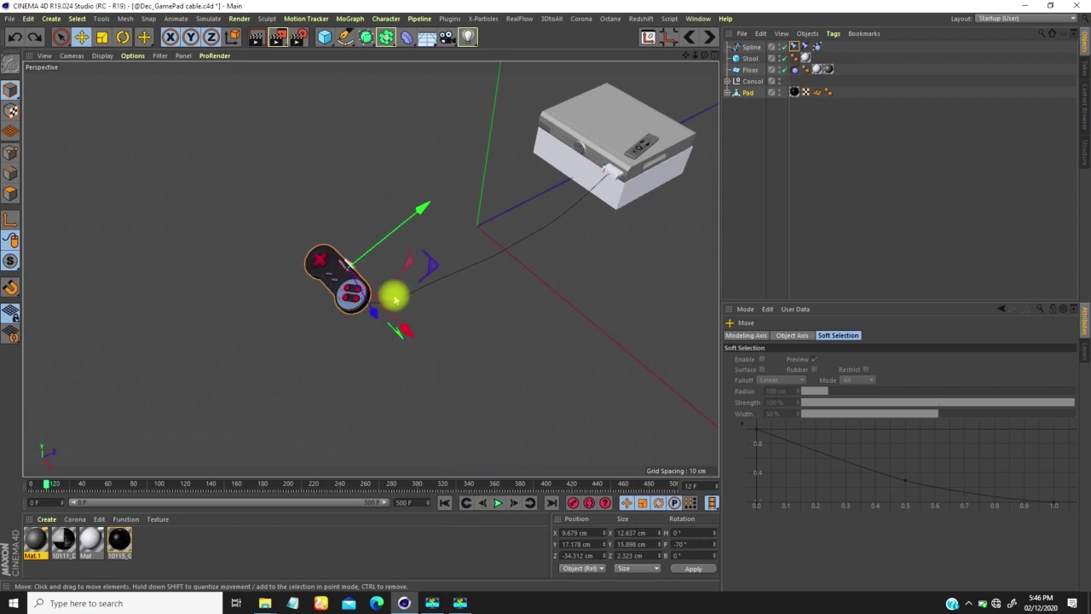
# Undo the last Pad move and briefly rerun the simulation from the first frame, returning to the start.
pyautogui.hotkey('ctrl', 'z')
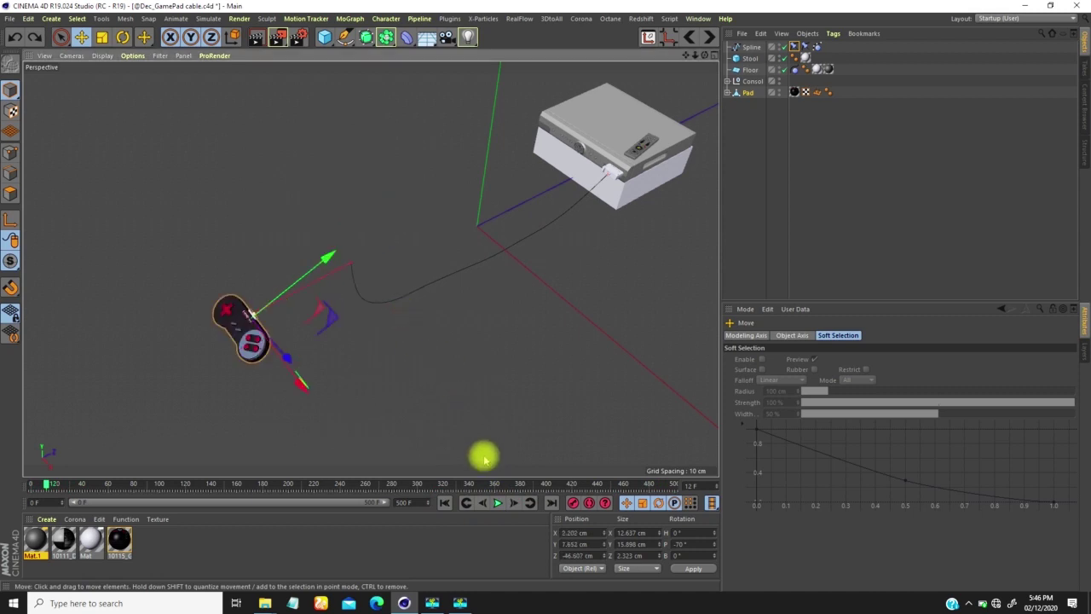
pyautogui.click(444, 502)
pyautogui.click(498, 502)
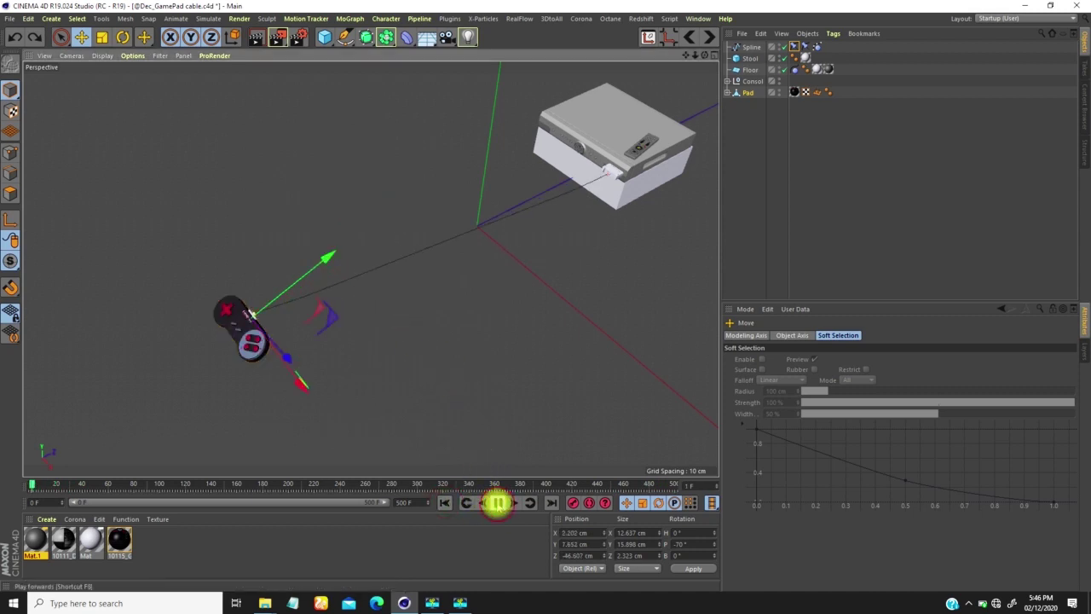
pyautogui.click(498, 503)
pyautogui.click(445, 503)
# Add a cube between the pad and the console, about 33 x 8 x 14.6 cm, at about Y 0.95, Z -12.8 cm.
pyautogui.keyDown('alt'); pyautogui.moveTo(437, 330); pyautogui.dragTo(393, 261); pyautogui.keyUp('alt')
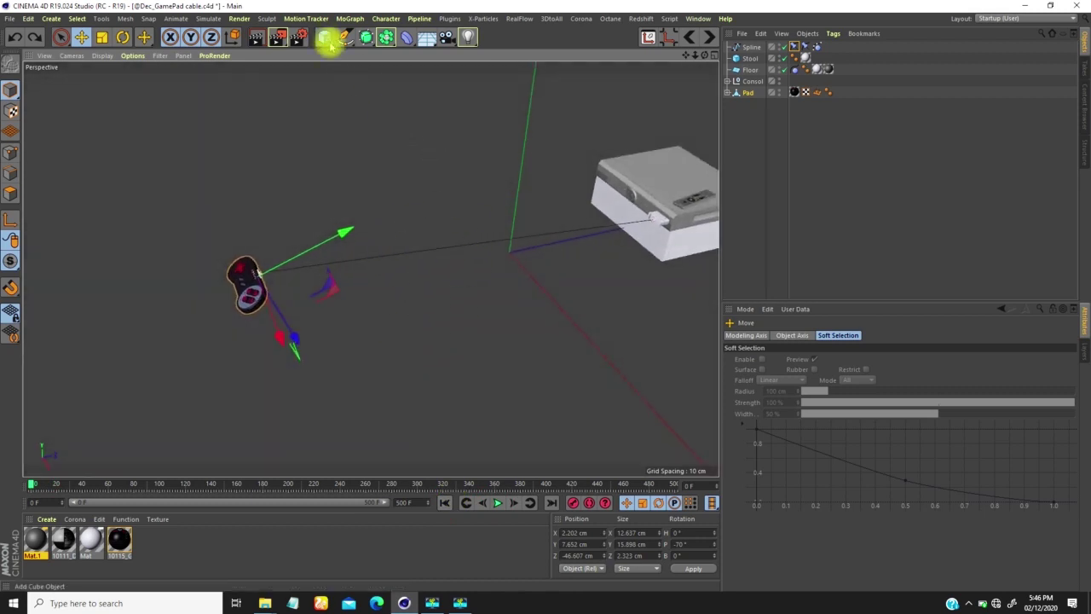
pyautogui.click(327, 39)
pyautogui.moveTo(418, 63); pyautogui.dragTo(421, 60)
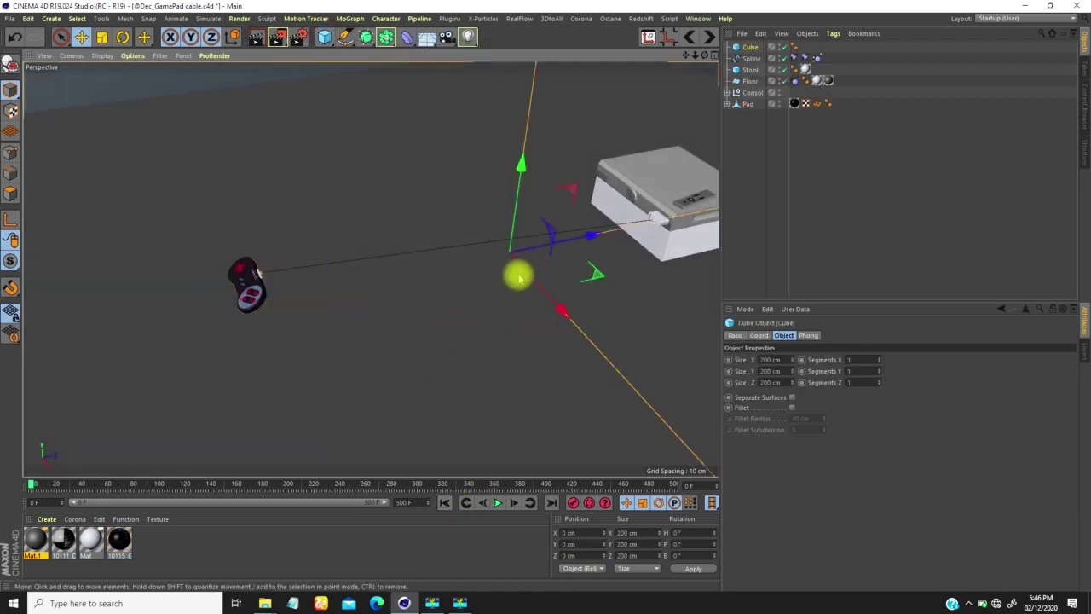
pyautogui.press('t')
pyautogui.moveTo(546, 273); pyautogui.dragTo(243, 474)
pyautogui.keyDown('alt'); pyautogui.moveTo(426, 336); pyautogui.dragTo(470, 244); pyautogui.keyUp('alt')
pyautogui.press('e')
pyautogui.moveTo(555, 196); pyautogui.dragTo(441, 229)
pyautogui.moveTo(390, 255); pyautogui.dragTo(392, 202)
pyautogui.keyDown('alt'); pyautogui.moveTo(434, 297); pyautogui.dragTo(414, 267); pyautogui.keyUp('alt')
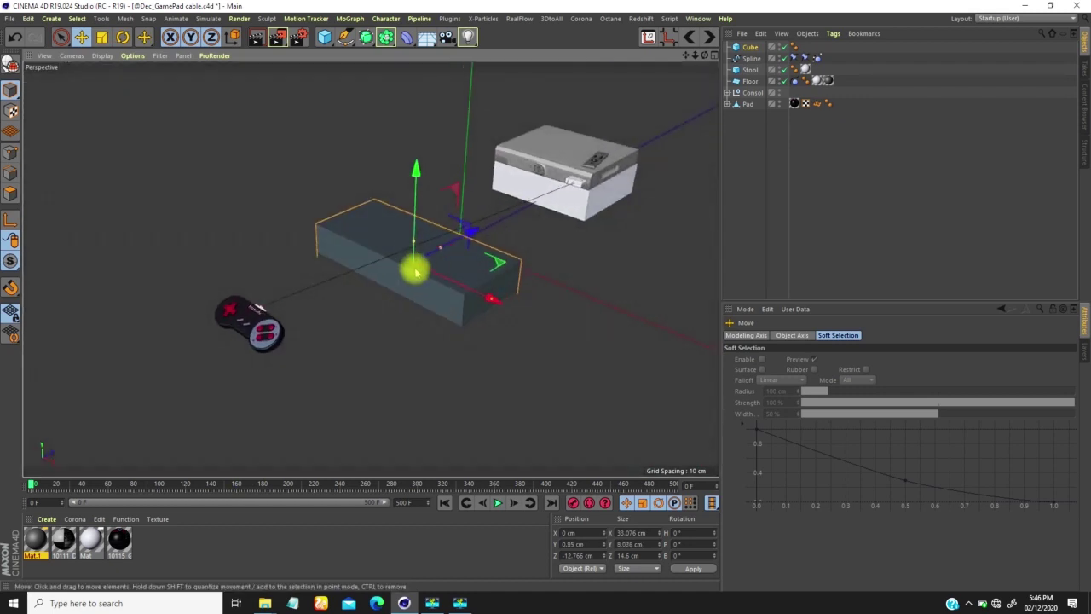
# Add a Hair Collider tag to the Cube.
pyautogui.rightClick(750, 44)
pyautogui.moveTo(785, 86)
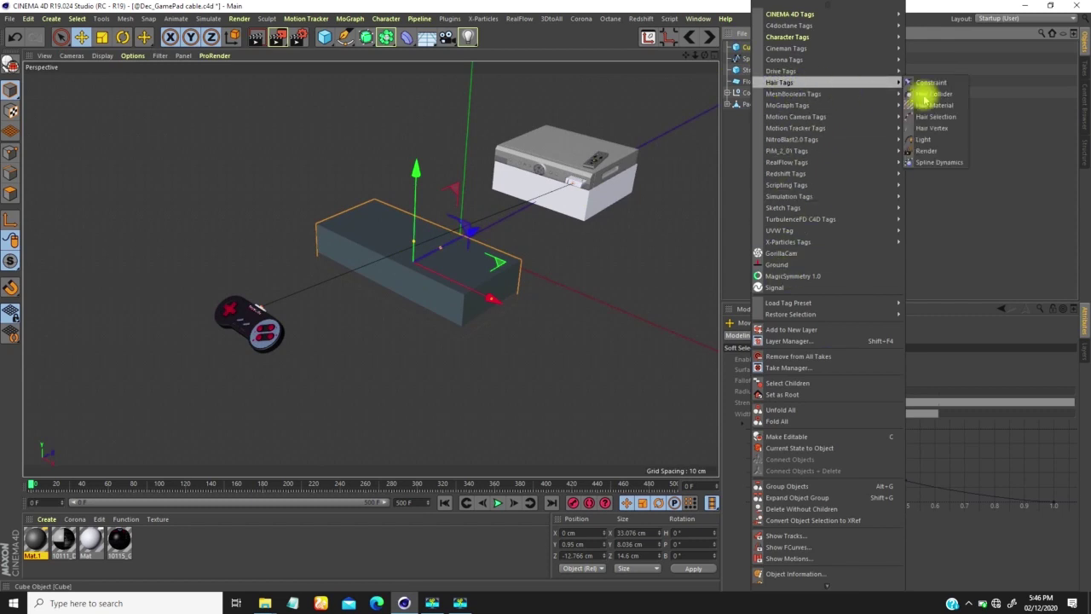
pyautogui.click(929, 93)
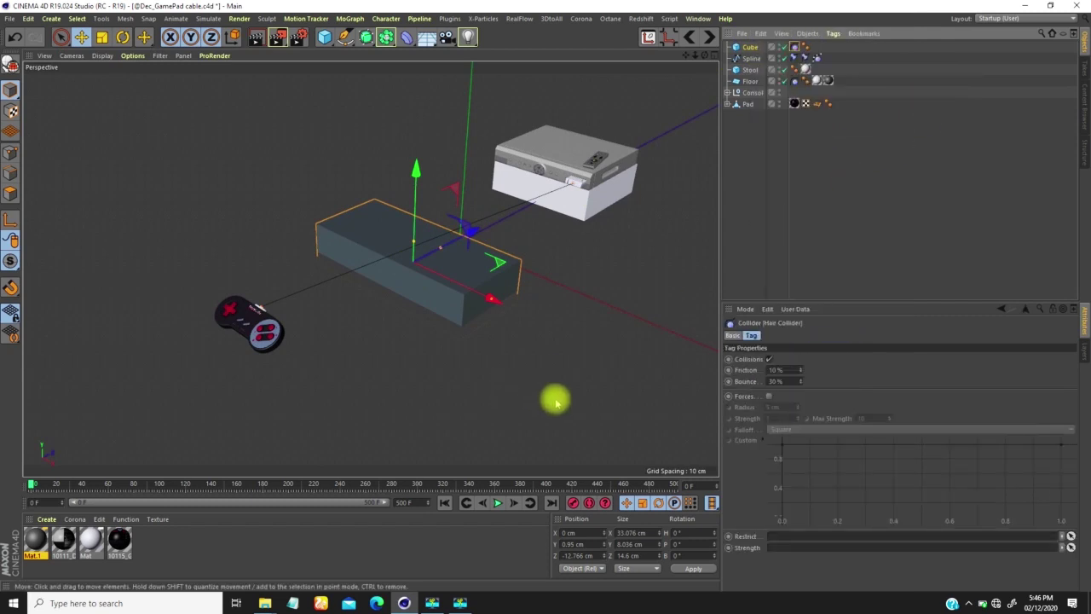
# Test the cable's collision with the cube by moving the Pad to about X 4.4, Y 6.1, Z -45.7 cm during playback, and rewind.
pyautogui.click(498, 503)
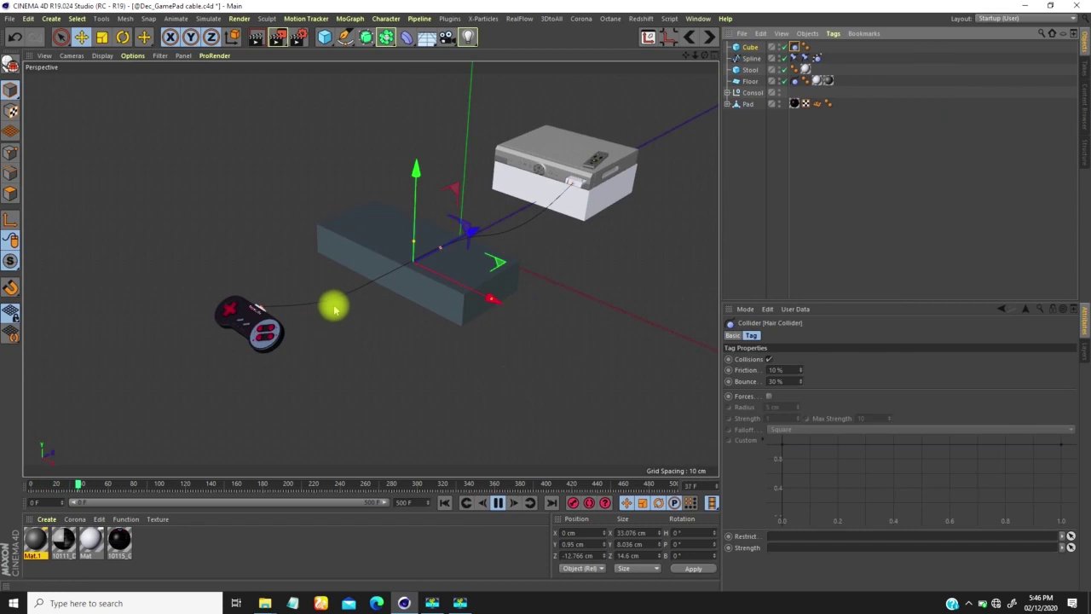
pyautogui.click(748, 103)
pyautogui.moveTo(261, 316); pyautogui.dragTo(287, 322)
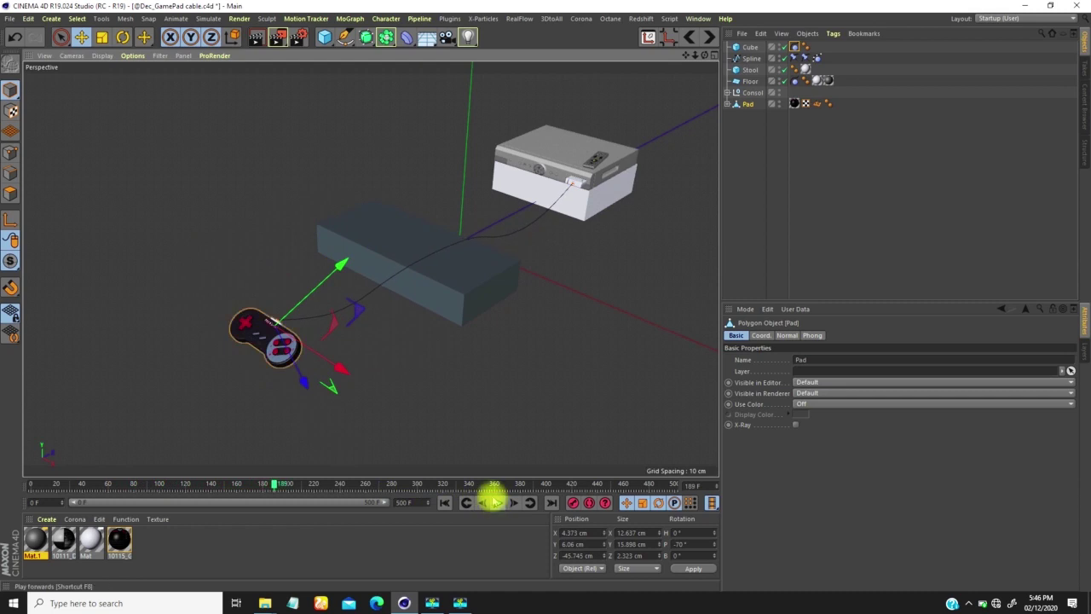
pyautogui.click(496, 503)
pyautogui.click(440, 503)
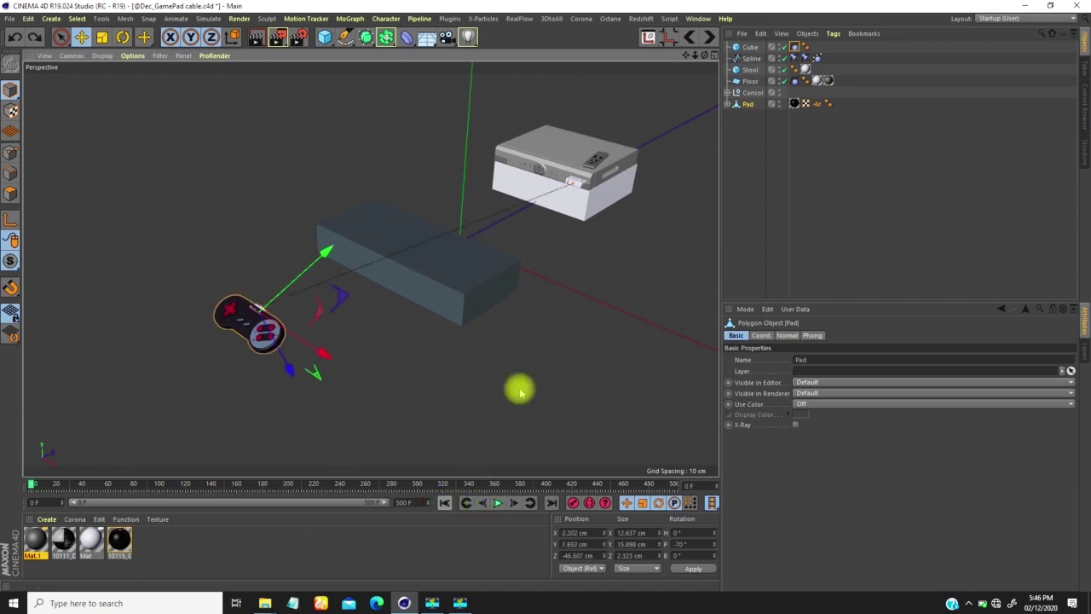
# Create a Sweep generator and an n-Side spline as the cable's cross-section profile.
pyautogui.scroll(3, 569, 170)
pyautogui.scroll(4, 569, 168)
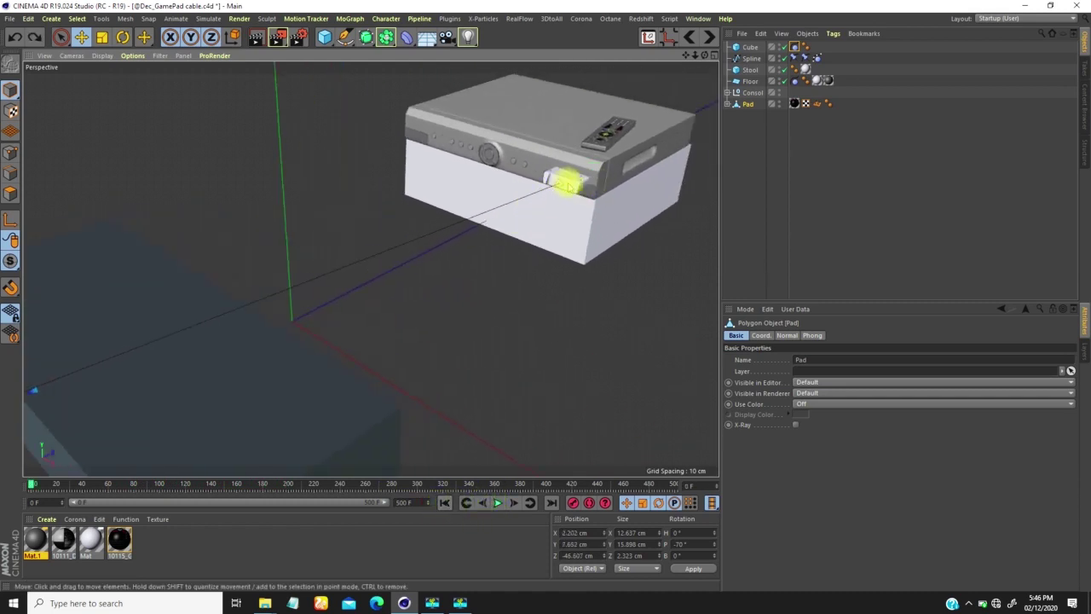
pyautogui.scroll(3, 546, 191)
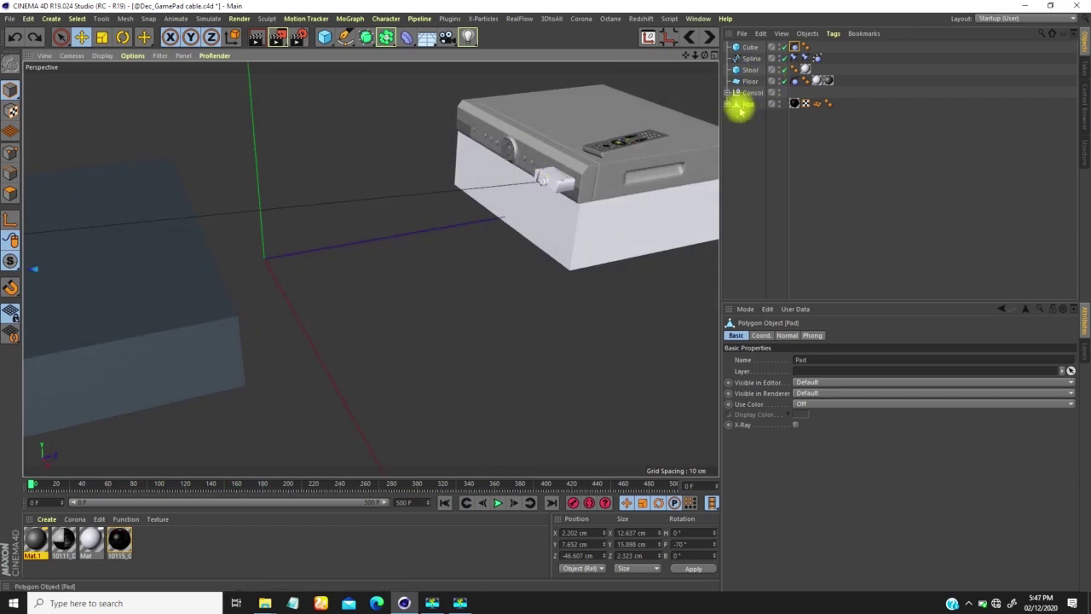
pyautogui.moveTo(385, 39)
pyautogui.mouseDown()
pyautogui.moveTo(402, 94)
pyautogui.moveTo(421, 80)
pyautogui.moveTo(386, 31)
pyautogui.mouseUp()
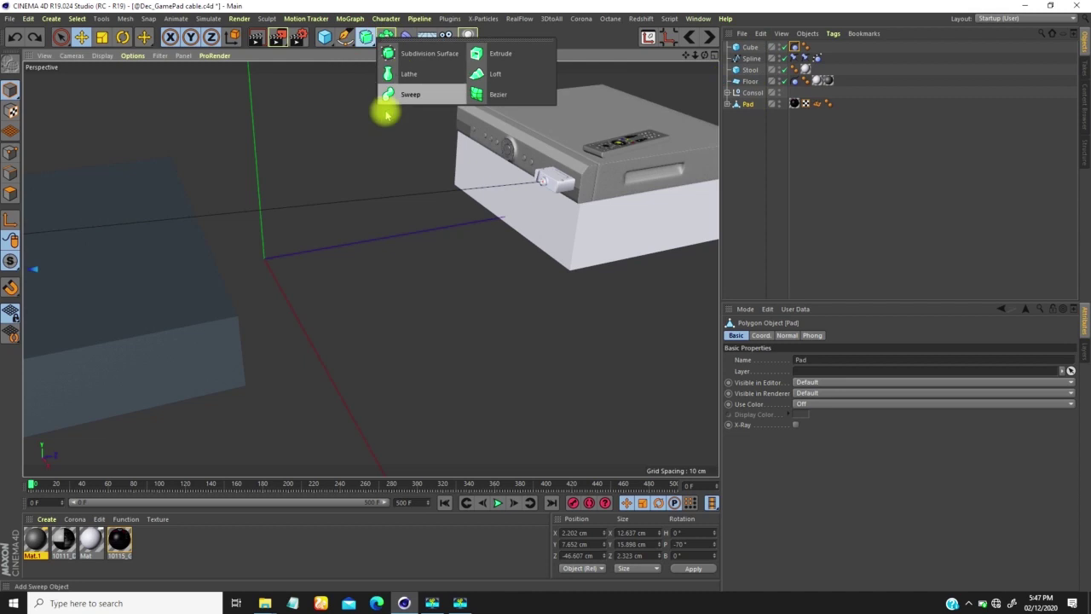
pyautogui.click(426, 94)
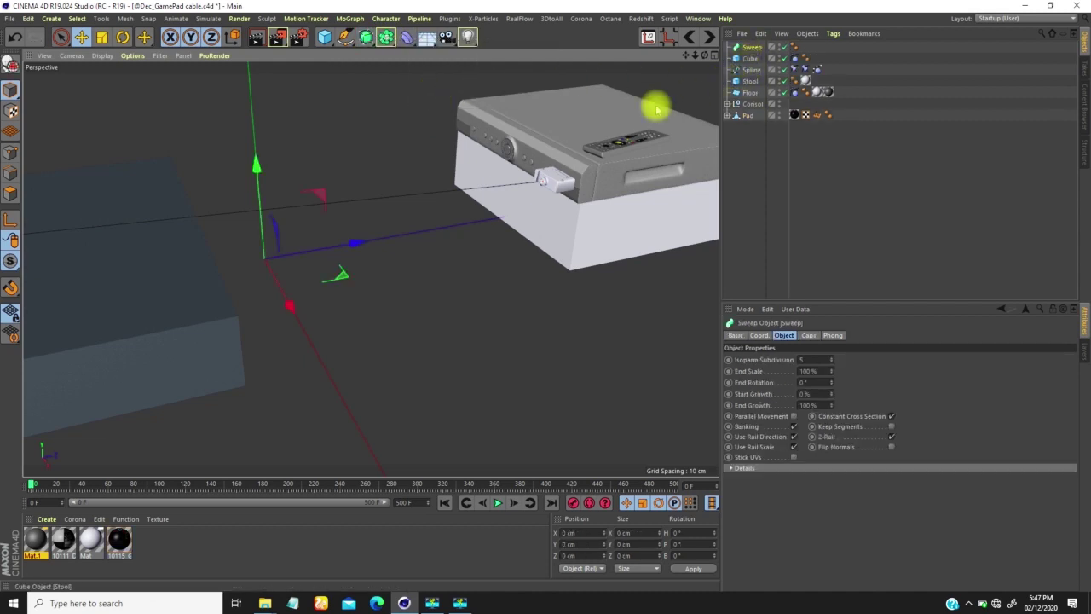
pyautogui.click(346, 37)
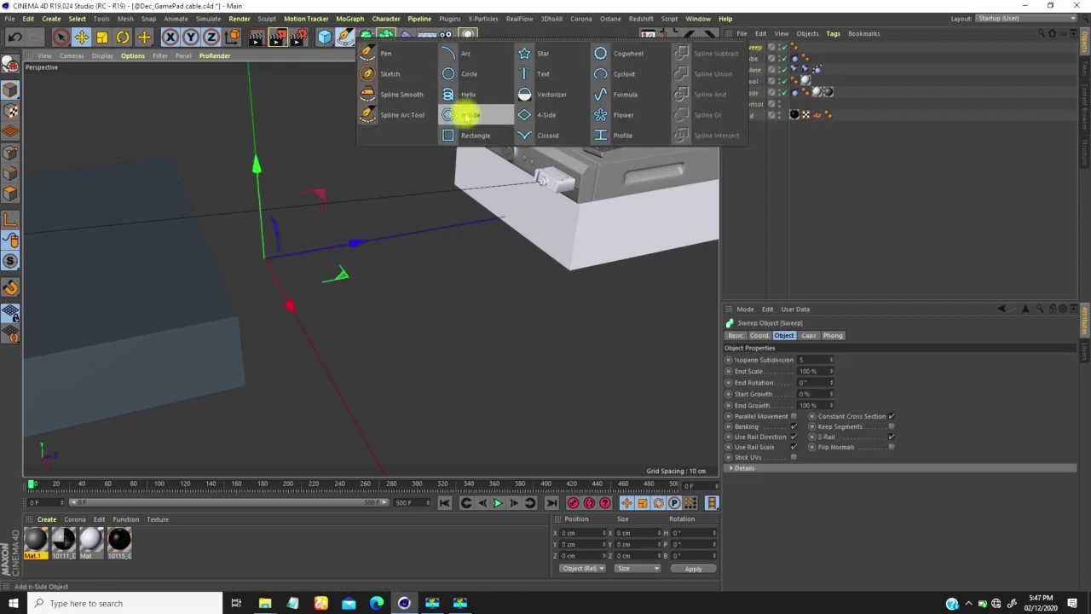
pyautogui.click(468, 115)
# Scale the n-Side down to about 0.79 x 0.68 cm and raise it to about Y 25.7 cm.
pyautogui.scroll(-6, 365, 305)
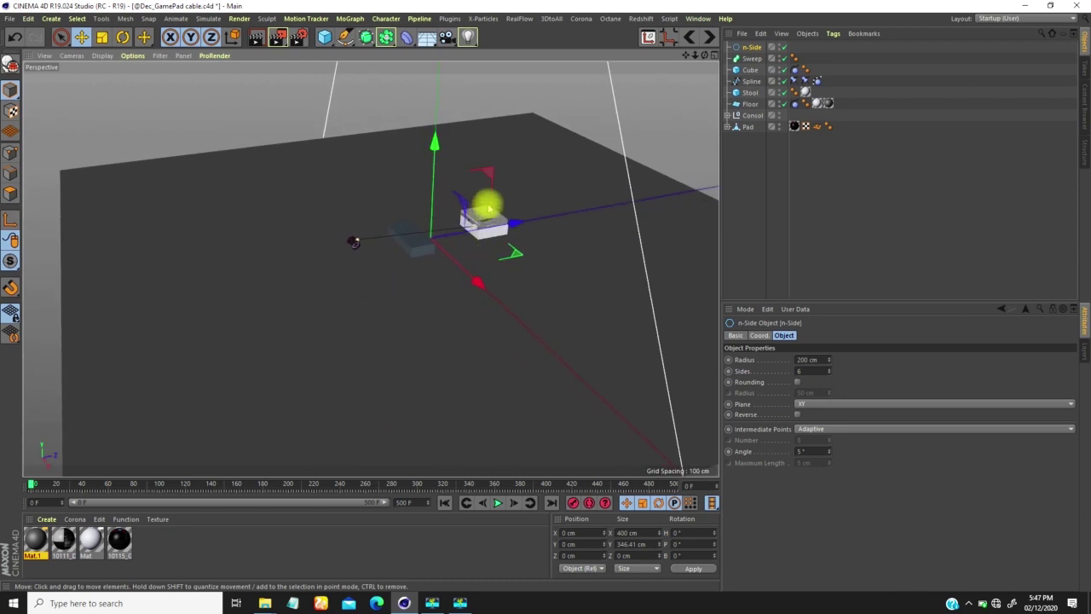
pyautogui.press('t')
pyautogui.moveTo(519, 202); pyautogui.dragTo(239, 453)
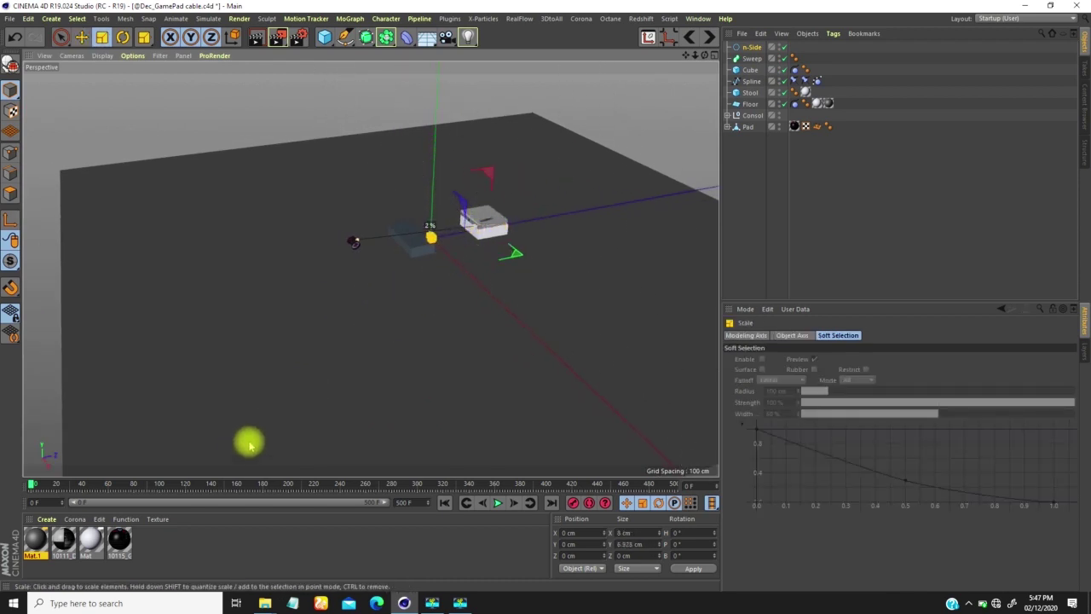
pyautogui.press('e')
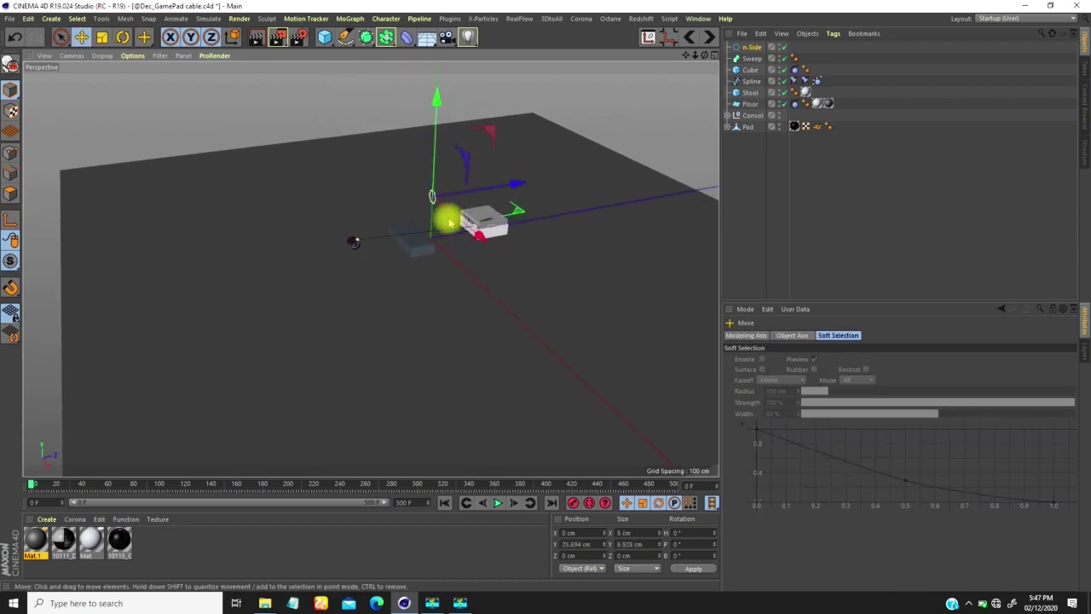
pyautogui.press('t')
pyautogui.moveTo(494, 193); pyautogui.dragTo(465, 198)
pyautogui.moveTo(383, 261); pyautogui.dragTo(370, 273)
pyautogui.keyDown('alt'); pyautogui.moveTo(428, 190); pyautogui.dragTo(517, 167, button='right'); pyautogui.keyUp('alt')
pyautogui.moveTo(547, 188); pyautogui.dragTo(303, 383)
pyautogui.keyDown('alt'); pyautogui.moveTo(426, 284); pyautogui.dragTo(352, 246, button='middle'); pyautogui.keyUp('alt')
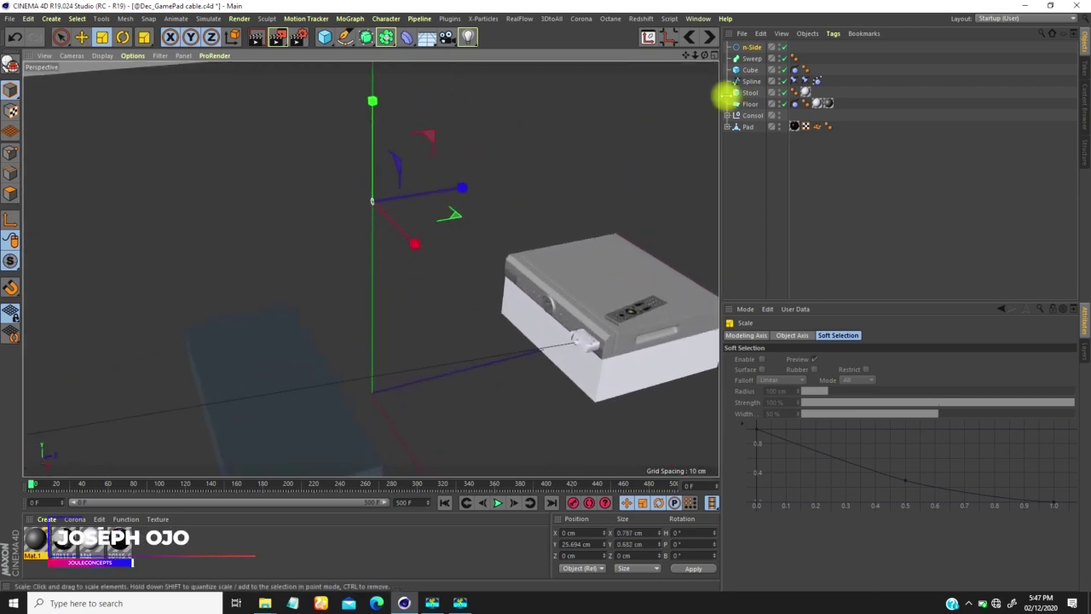
# Nest the n-Side and the Spline under the Sweep and reduce the n-Side's radius to about 0.32 cm.
pyautogui.click(750, 48)
pyautogui.moveTo(751, 48); pyautogui.dragTo(757, 63)
pyautogui.keyDown('alt'); pyautogui.moveTo(494, 312); pyautogui.dragTo(504, 317); pyautogui.keyUp('alt')
pyautogui.keyDown('alt'); pyautogui.moveTo(521, 309); pyautogui.dragTo(471, 324, button='right'); pyautogui.keyUp('alt')
pyautogui.click(754, 59)
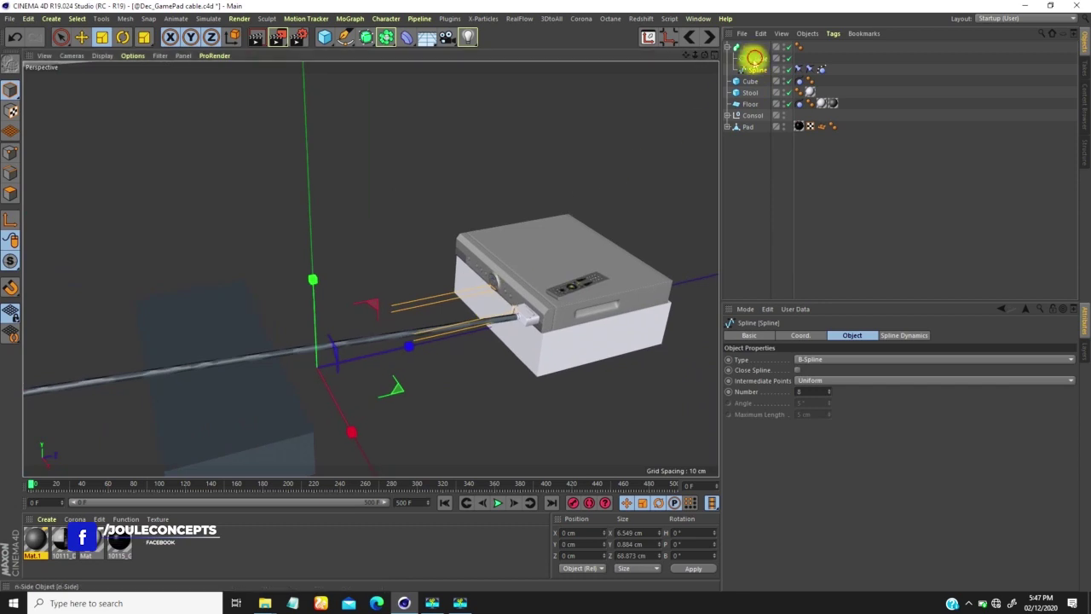
pyautogui.click(754, 58)
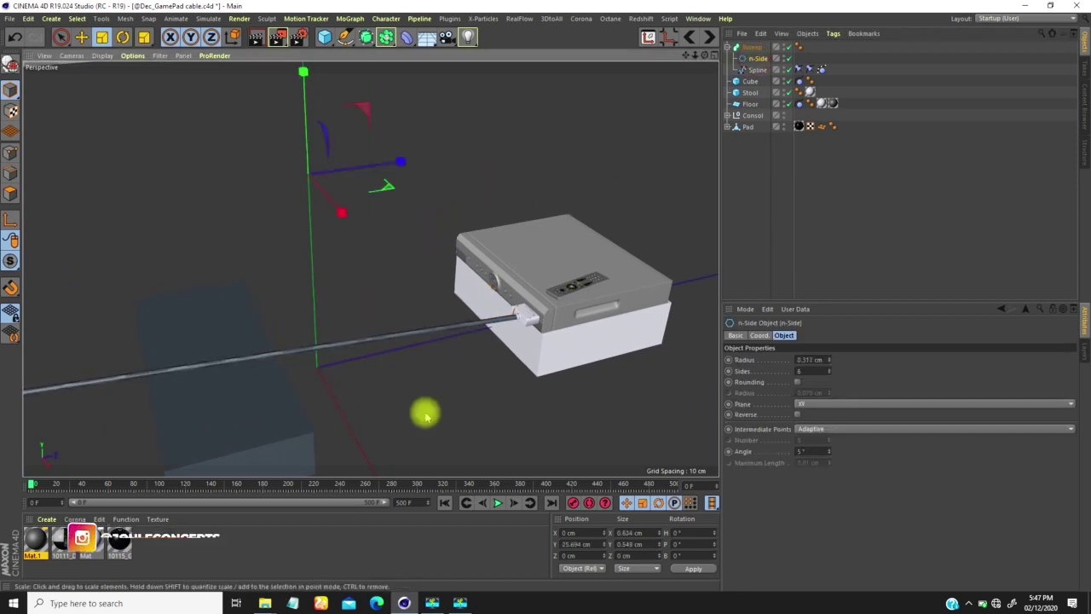
# Play the simulation to frame 18 and examine how the swept cable meets the console plug and the pad's cable holder.
pyautogui.click(498, 502)
pyautogui.keyDown('alt'); pyautogui.moveTo(517, 313); pyautogui.dragTo(595, 220, button='right'); pyautogui.keyUp('alt')
pyautogui.keyDown('alt'); pyautogui.moveTo(502, 395); pyautogui.dragTo(528, 246); pyautogui.keyUp('alt')
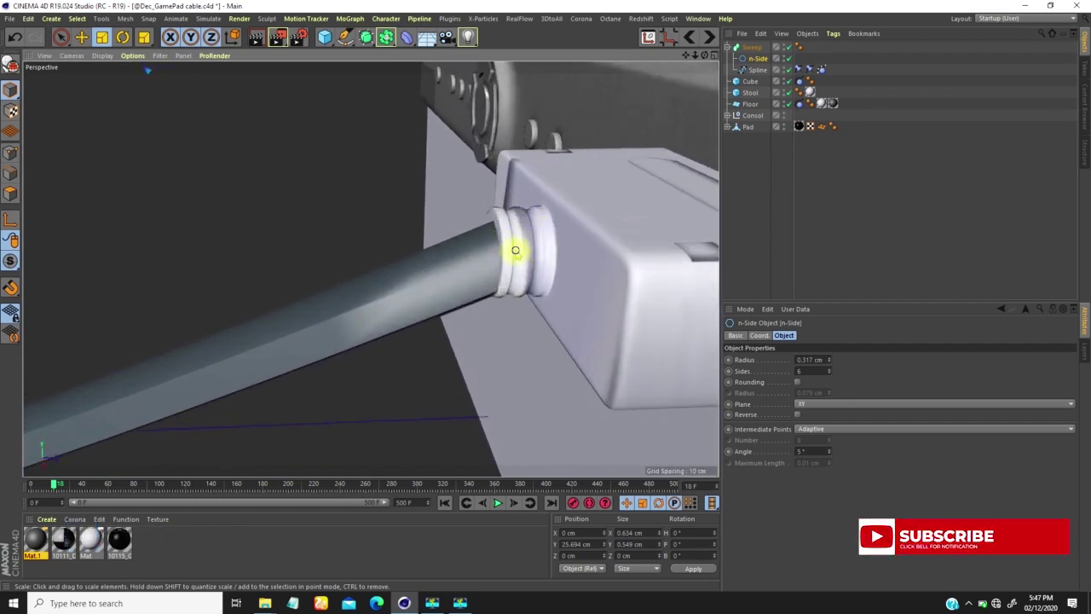
pyautogui.keyDown('alt'); pyautogui.moveTo(516, 254); pyautogui.dragTo(348, 360, button='right'); pyautogui.keyUp('alt')
pyautogui.keyDown('alt'); pyautogui.moveTo(348, 361); pyautogui.dragTo(334, 346); pyautogui.keyUp('alt')
pyautogui.keyDown('alt'); pyautogui.moveTo(133, 257); pyautogui.dragTo(227, 195, button='right'); pyautogui.keyUp('alt')
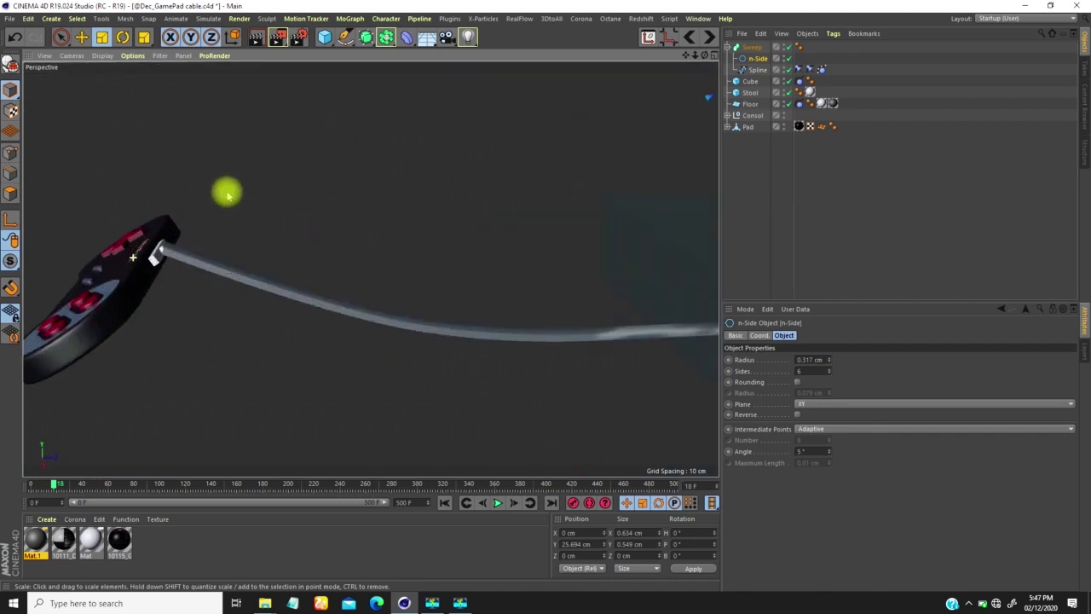
pyautogui.keyDown('alt'); pyautogui.moveTo(228, 194); pyautogui.dragTo(187, 269); pyautogui.keyUp('alt')
pyautogui.keyDown('alt'); pyautogui.moveTo(193, 219); pyautogui.dragTo(212, 206, button='right'); pyautogui.keyUp('alt')
pyautogui.moveTo(193, 247)
pyautogui.keyDown('alt'); pyautogui.mouseDown()
pyautogui.moveTo(222, 246)
pyautogui.moveTo(200, 250)
pyautogui.mouseUp(); pyautogui.keyUp('alt')
pyautogui.keyDown('alt'); pyautogui.moveTo(199, 250); pyautogui.dragTo(115, 324, button='right'); pyautogui.keyUp('alt')
pyautogui.keyDown('alt'); pyautogui.moveTo(239, 270); pyautogui.dragTo(180, 291, button='middle'); pyautogui.keyUp('alt')
# Disable the Sweep and select the Spline for editing at the pad's cable holder.
pyautogui.click(787, 47)
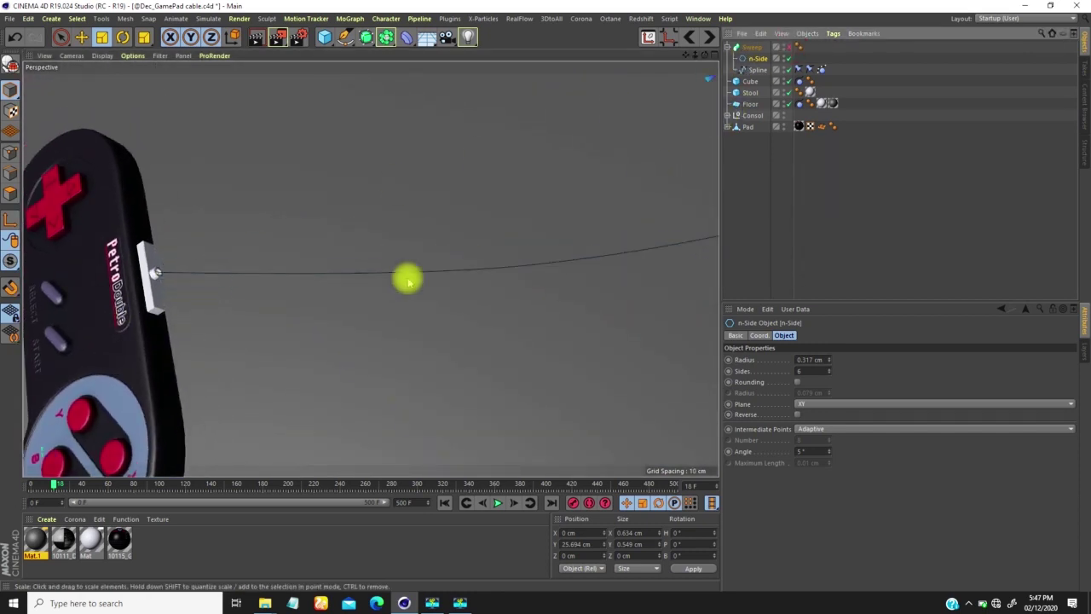
pyautogui.click(758, 69)
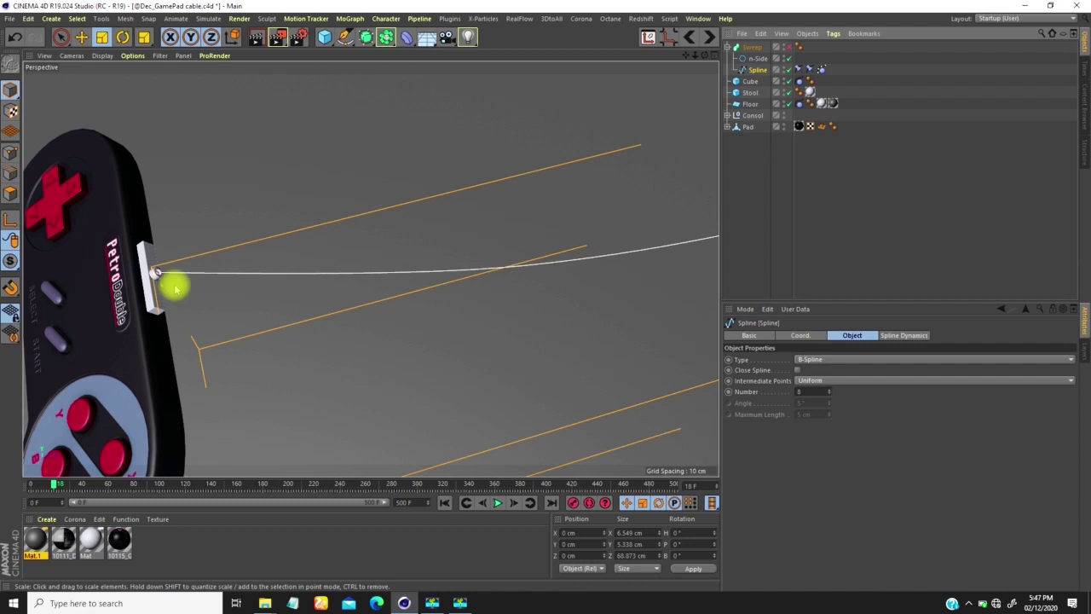
pyautogui.scroll(3, 182, 279)
pyautogui.moveTo(191, 274)
pyautogui.keyDown('alt'); pyautogui.mouseDown()
pyautogui.moveTo(225, 280)
pyautogui.moveTo(204, 280)
pyautogui.moveTo(196, 256)
pyautogui.mouseUp(); pyautogui.keyUp('alt')
pyautogui.click(82, 36)
pyautogui.click(280, 274)
pyautogui.click(61, 37)
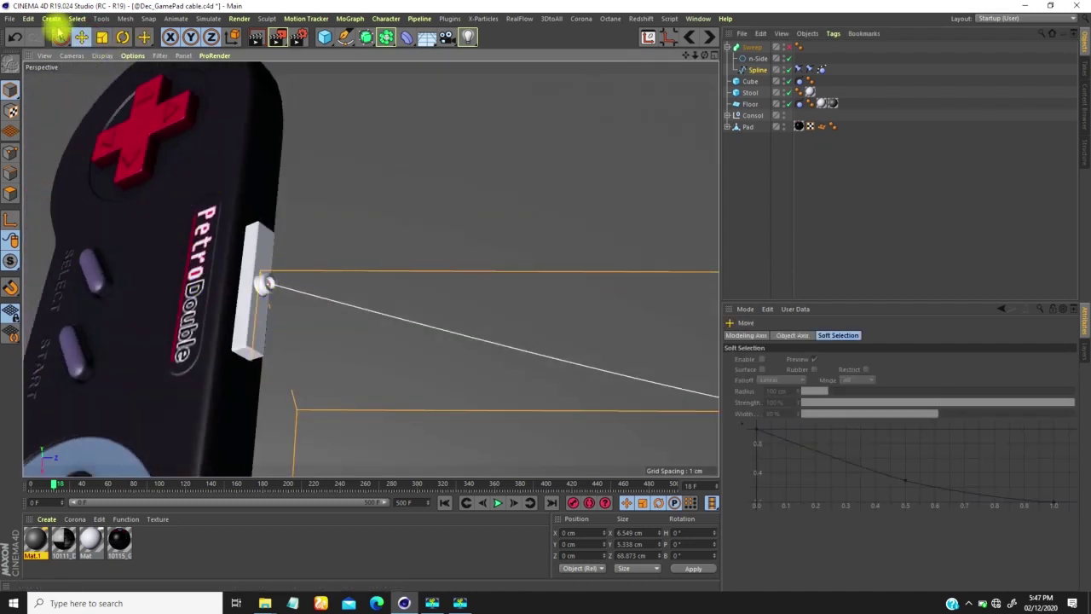
pyautogui.moveTo(276, 305); pyautogui.dragTo(266, 281)
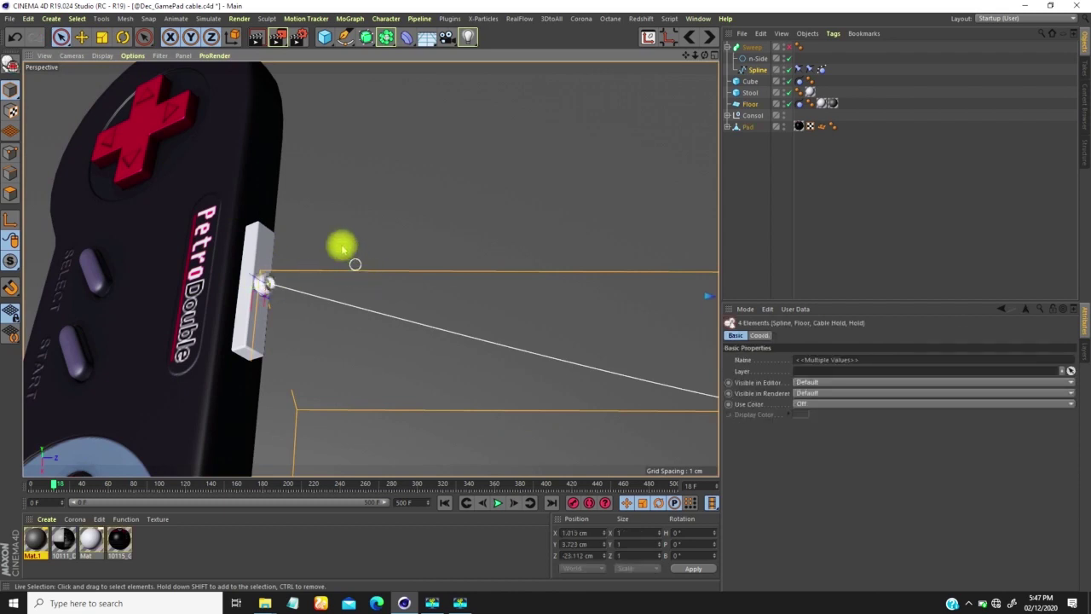
pyautogui.rightClick(348, 219)
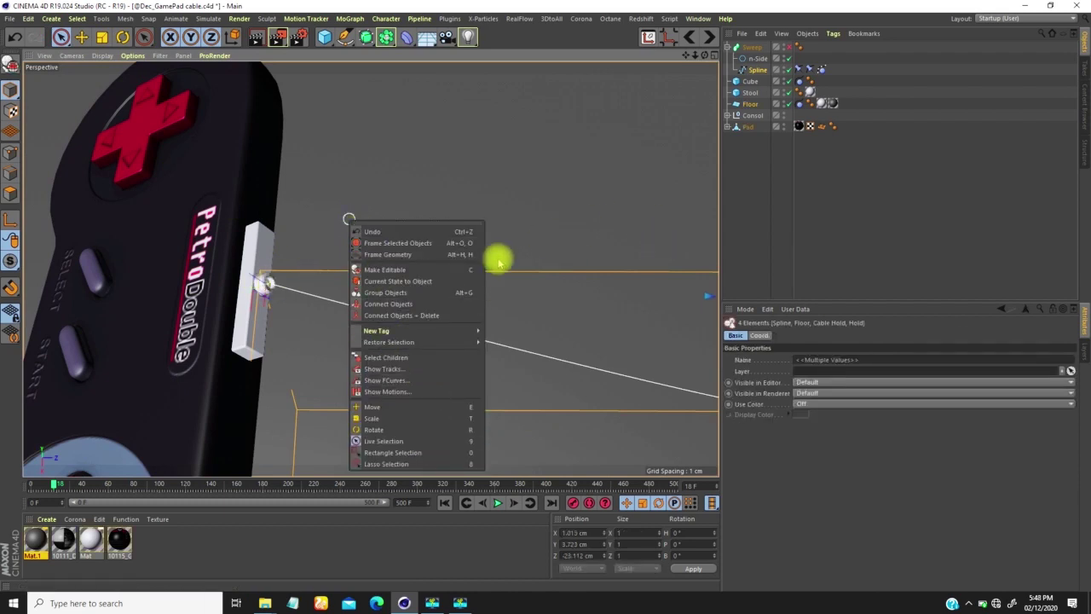
# Switch to Points mode and select only the Spline's end point at the pad's cable holder.
pyautogui.click(11, 152)
pyautogui.click(12, 152)
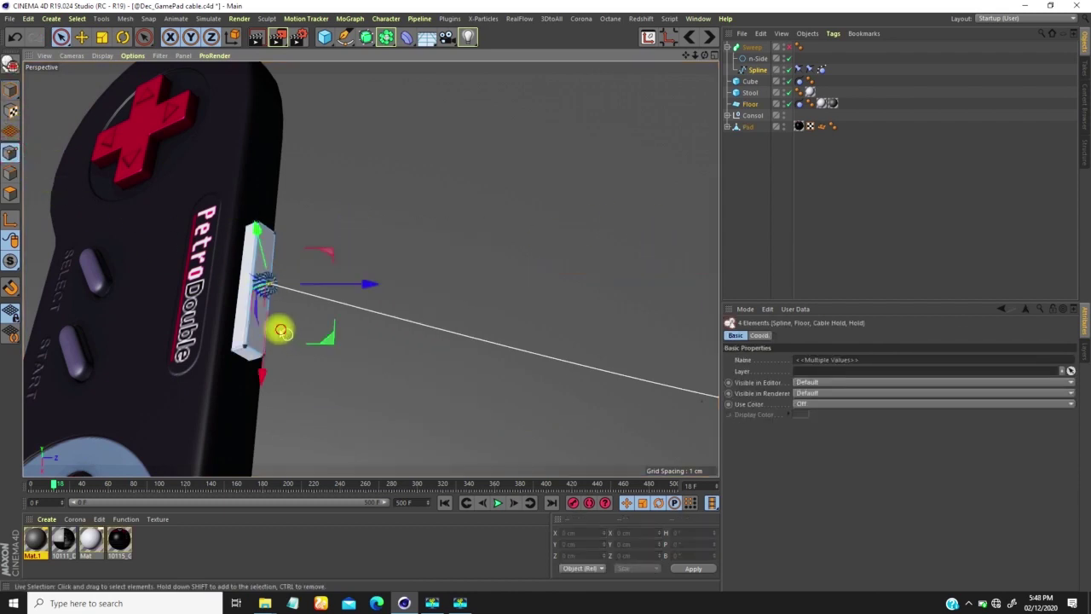
pyautogui.click(760, 70)
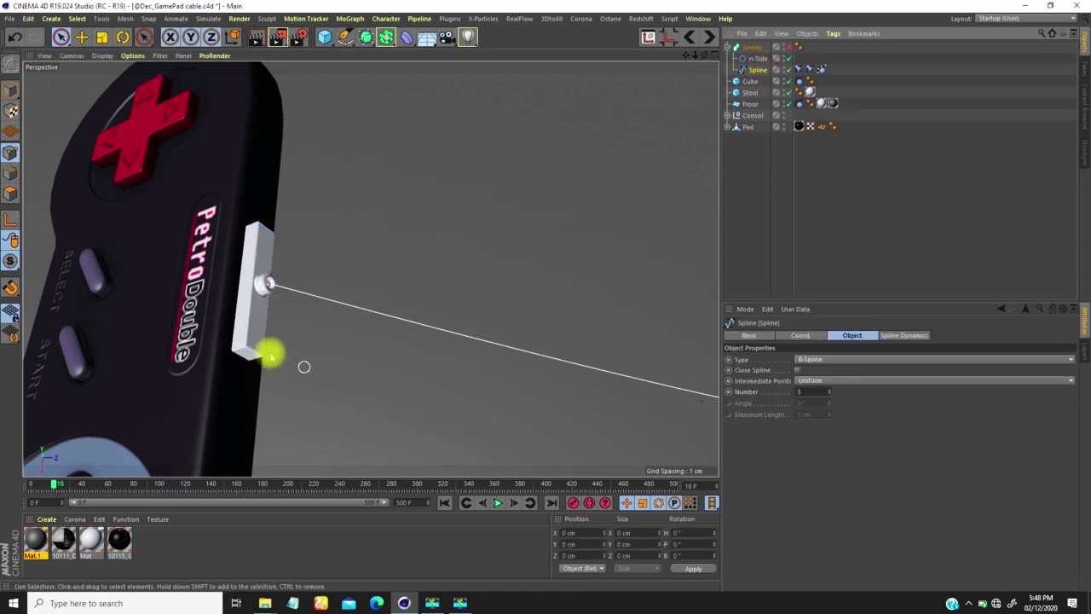
pyautogui.rightClick(357, 209)
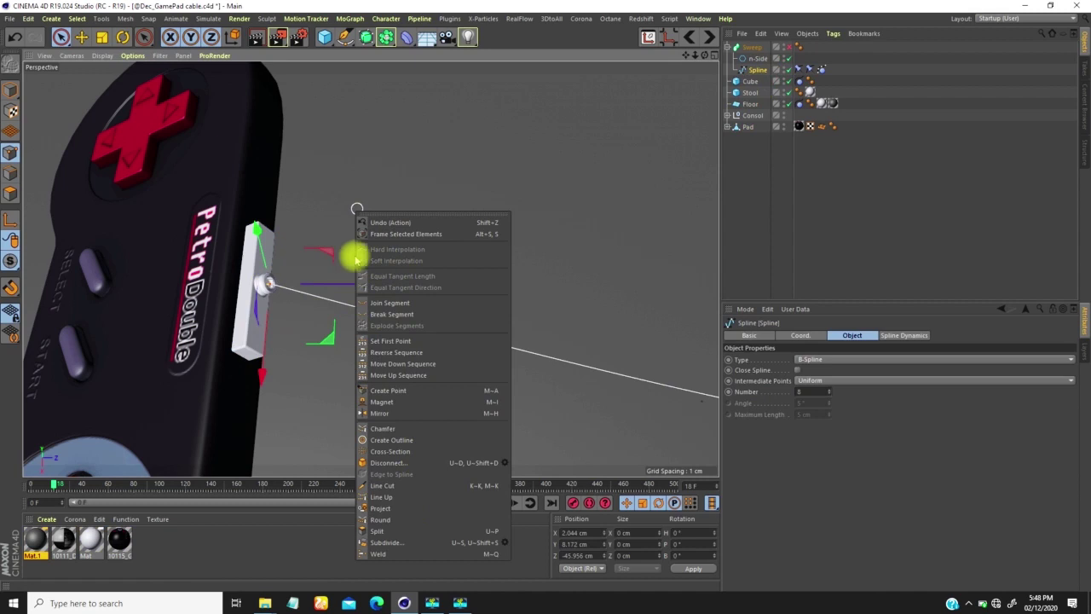
# Change the Spline's type from B-Spline to Bezier.
pyautogui.click(795, 413)
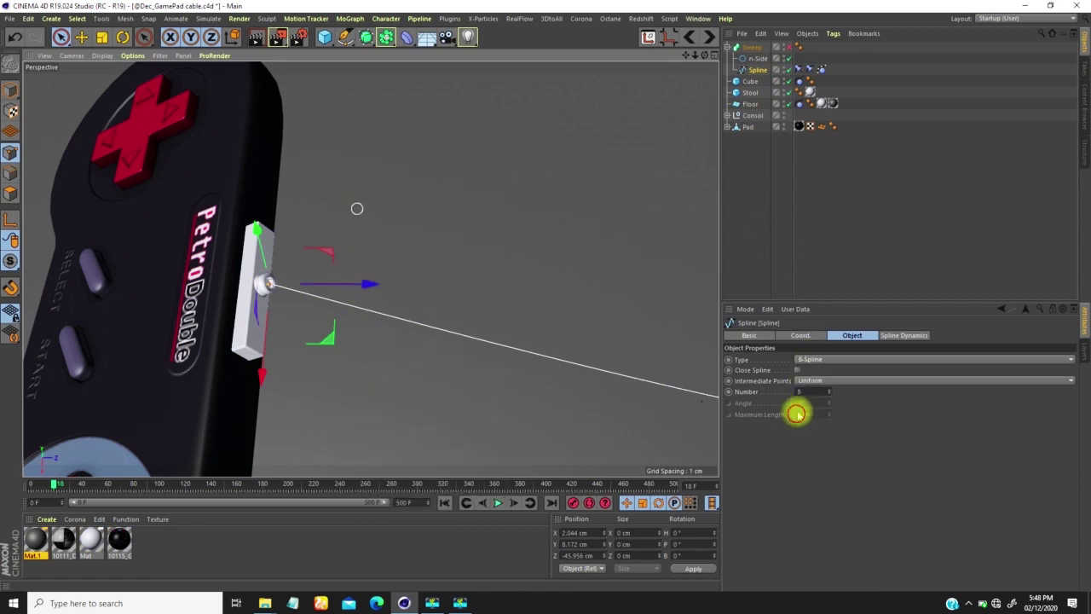
pyautogui.click(814, 361)
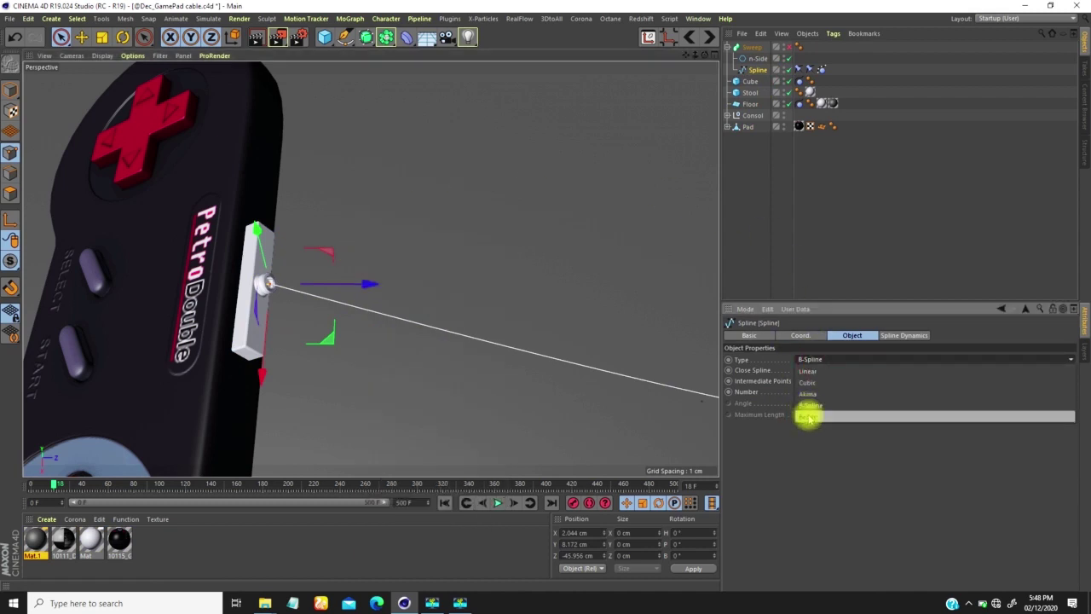
pyautogui.click(804, 414)
# Apply Soft Interpolation to the Spline's end point at the pad's cable holder.
pyautogui.click(298, 364)
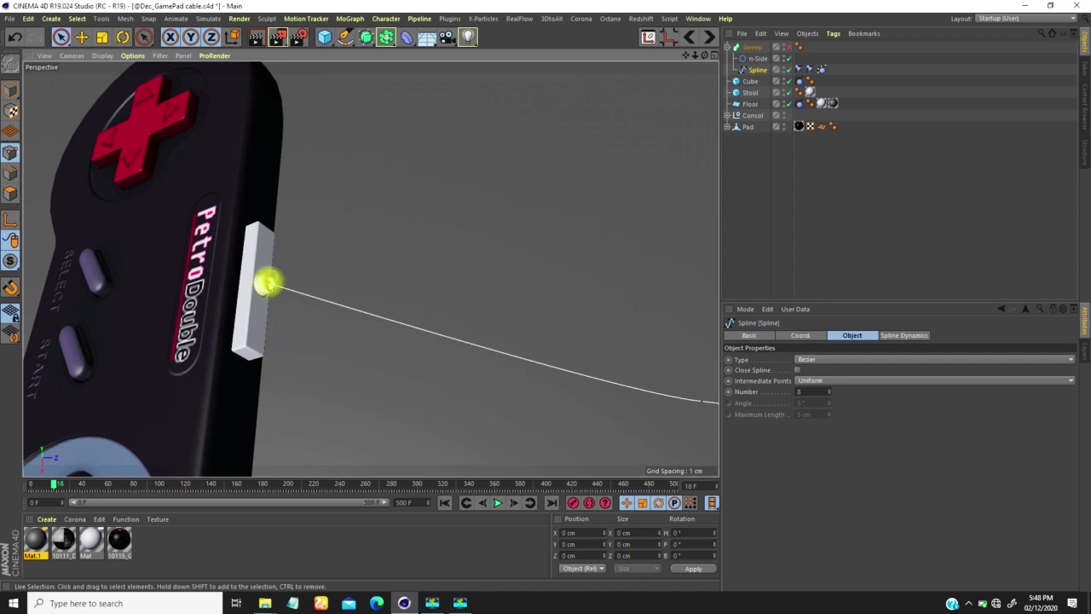
pyautogui.rightClick(368, 219)
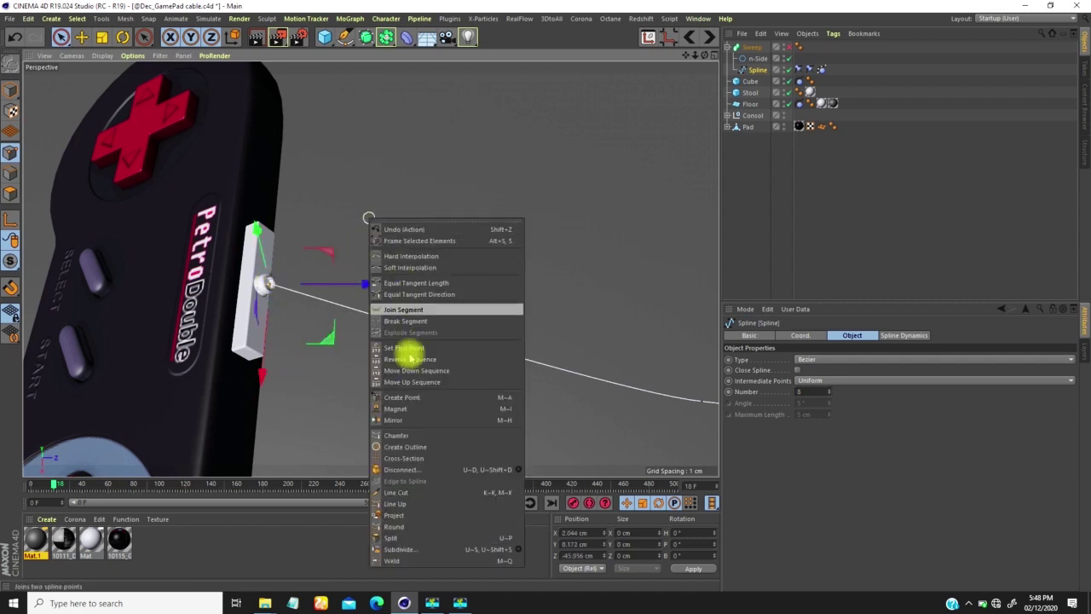
pyautogui.click(410, 270)
# Rotate the pad-side end point's tangent so the Spline leaves the cable holder in an upward arc.
pyautogui.keyDown('alt'); pyautogui.moveTo(317, 328); pyautogui.dragTo(279, 289); pyautogui.keyUp('alt')
pyautogui.keyDown('alt'); pyautogui.moveTo(235, 178); pyautogui.dragTo(285, 240, button='middle'); pyautogui.keyUp('alt')
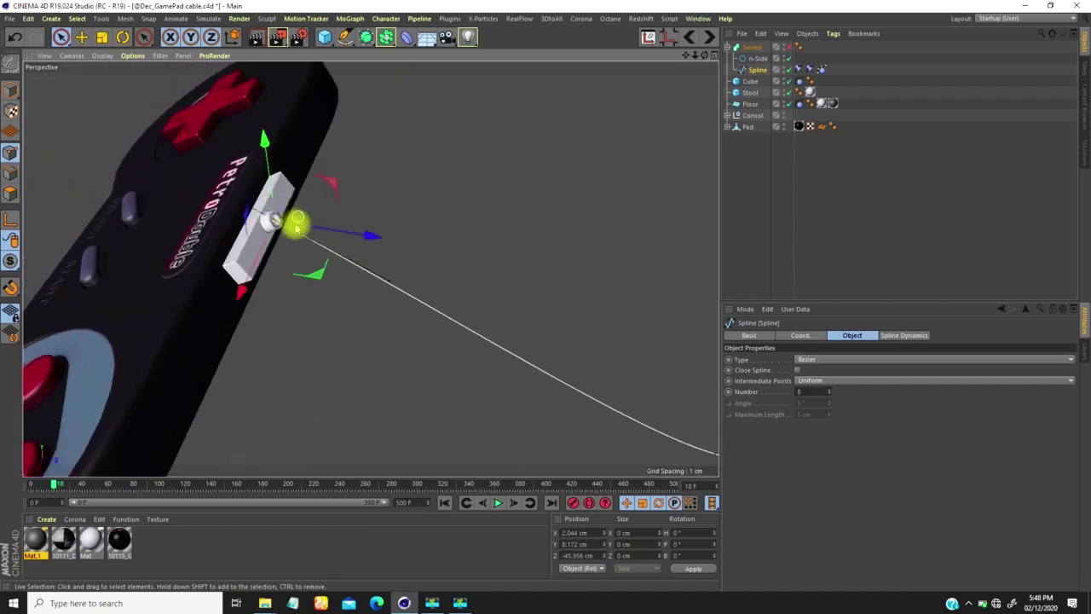
pyautogui.press('r')
pyautogui.moveTo(324, 202); pyautogui.dragTo(278, 153)
pyautogui.moveTo(296, 236)
pyautogui.keyDown('alt'); pyautogui.mouseDown()
pyautogui.moveTo(282, 195)
pyautogui.moveTo(346, 175)
pyautogui.moveTo(305, 180)
pyautogui.moveTo(311, 191)
pyautogui.moveTo(280, 170)
pyautogui.moveTo(289, 162)
pyautogui.moveTo(278, 231)
pyautogui.moveTo(293, 230)
pyautogui.mouseUp(); pyautogui.keyUp('alt')
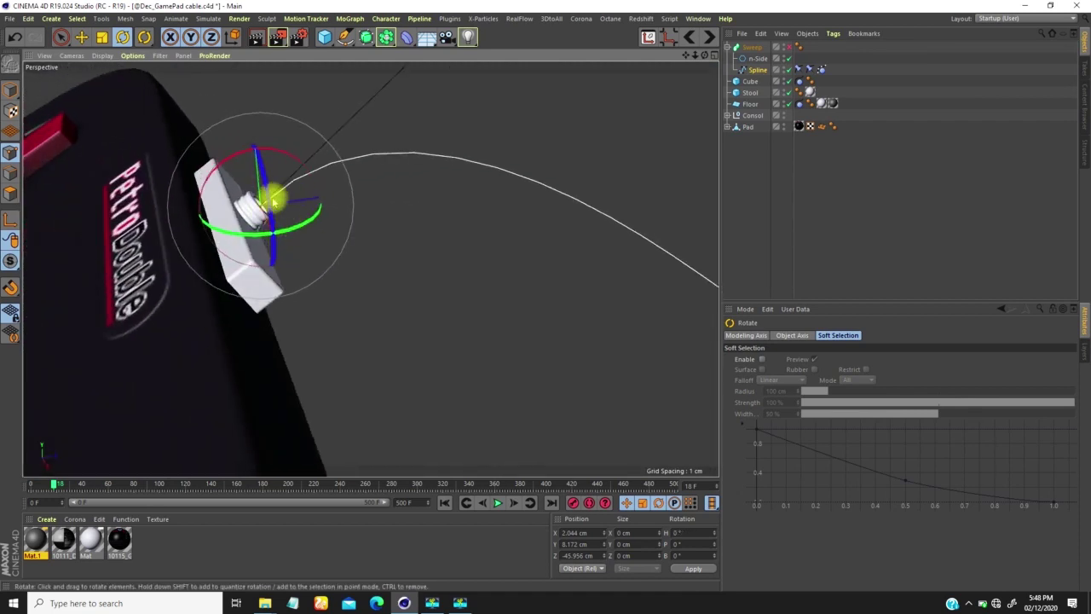
pyautogui.moveTo(271, 152); pyautogui.dragTo(268, 147)
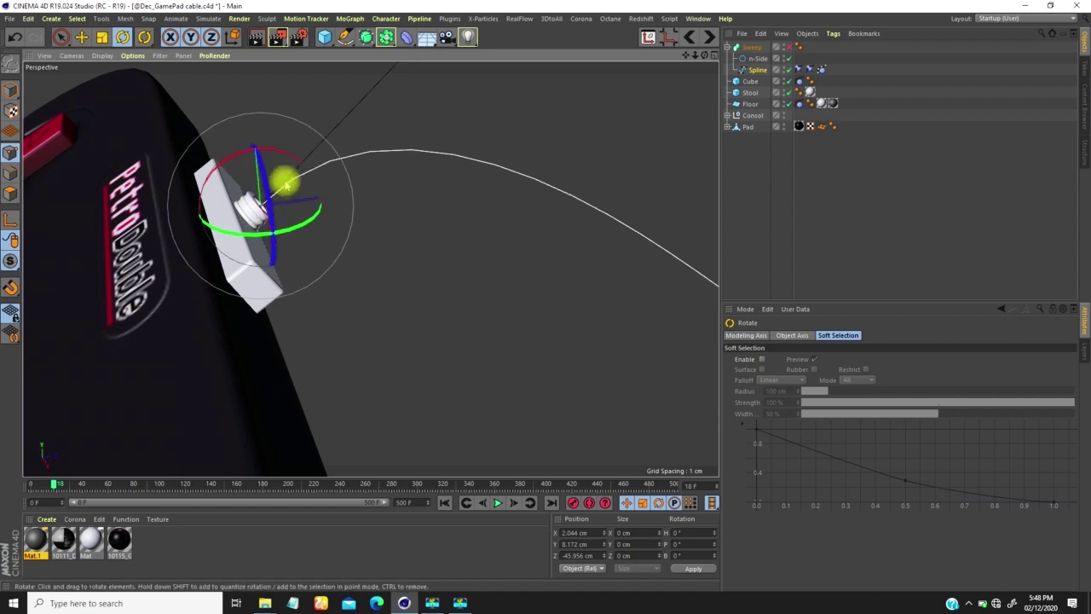
# Select the Spline's other end point at the console plug and apply Soft Interpolation to it.
pyautogui.keyDown('alt'); pyautogui.moveTo(379, 198); pyautogui.dragTo(307, 253, button='right'); pyautogui.keyUp('alt')
pyautogui.keyDown('alt'); pyautogui.moveTo(307, 253); pyautogui.dragTo(250, 271, button='middle'); pyautogui.keyUp('alt')
pyautogui.keyDown('alt'); pyautogui.moveTo(504, 217); pyautogui.dragTo(546, 170, button='right'); pyautogui.keyUp('alt')
pyautogui.scroll(3, 537, 188)
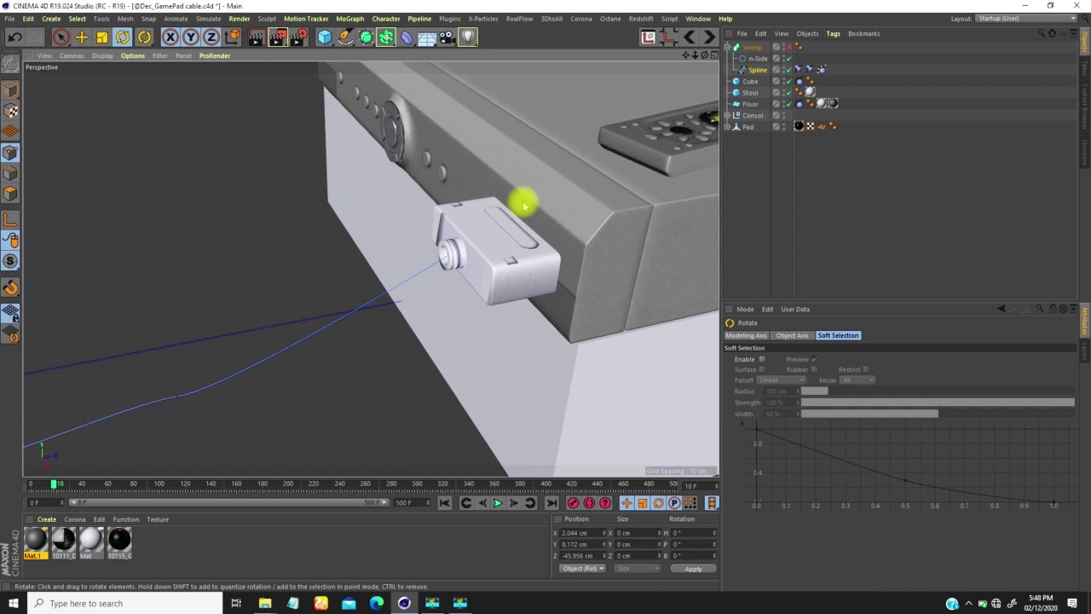
pyautogui.click(446, 257)
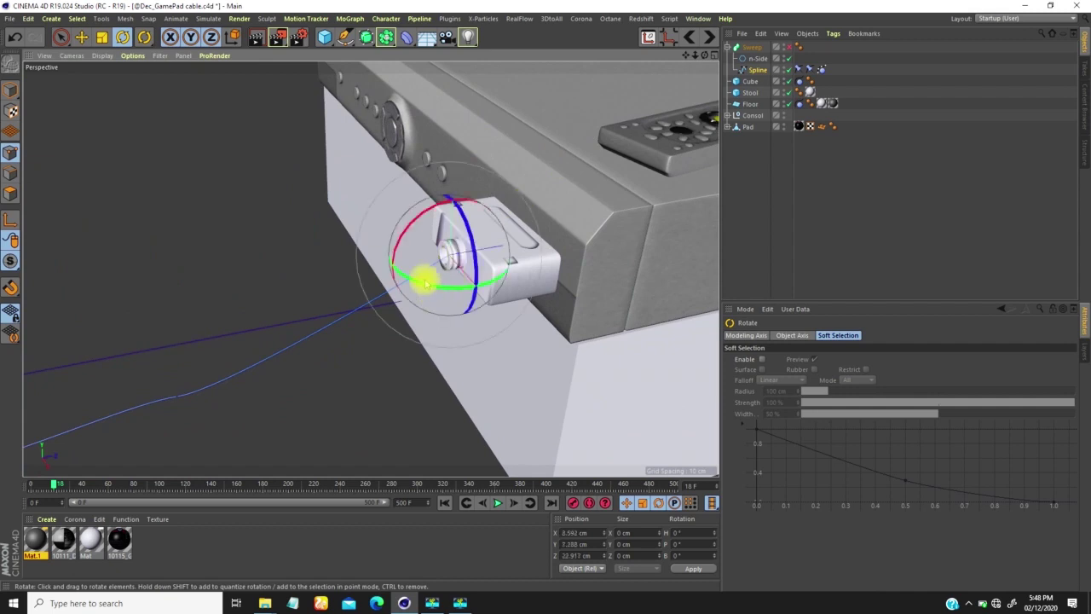
pyautogui.keyDown('alt'); pyautogui.moveTo(417, 282); pyautogui.dragTo(471, 273); pyautogui.keyUp('alt')
pyautogui.rightClick(280, 302)
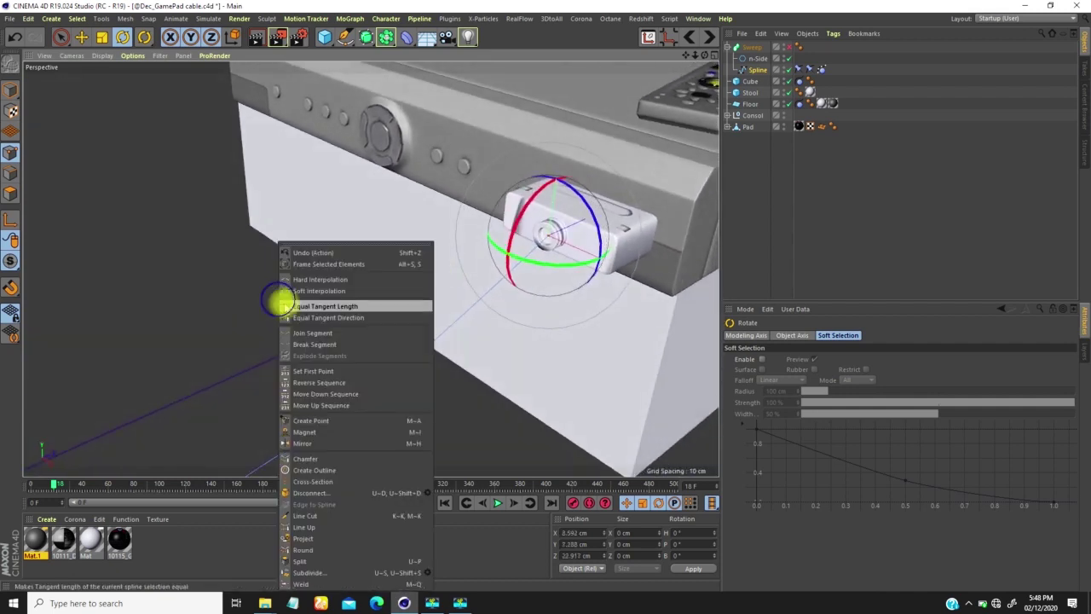
pyautogui.click(317, 291)
# Rotate the console-side end point's tangent so the Spline runs straight out of the plug's opening.
pyautogui.moveTo(521, 225); pyautogui.dragTo(528, 178)
pyautogui.scroll(1, 548, 242)
pyautogui.scroll(-3, 422, 273)
pyautogui.scroll(3, 425, 246)
pyautogui.moveTo(508, 188); pyautogui.dragTo(510, 186)
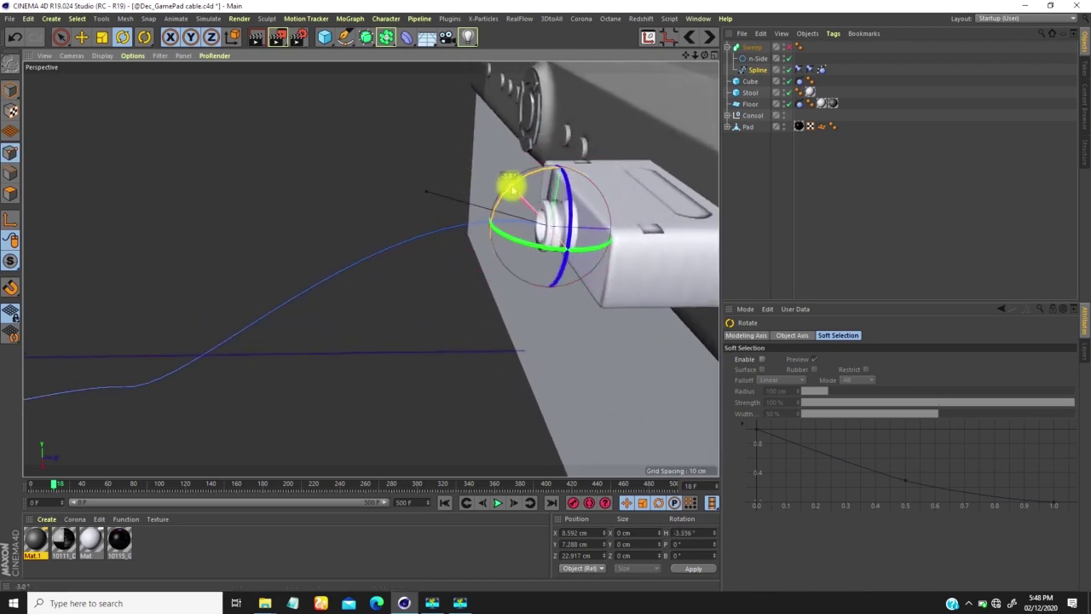
# Re-enable the Sweep and thin its n-Side profile to a radius of about 0.257 cm with 7 sides.
pyautogui.click(787, 47)
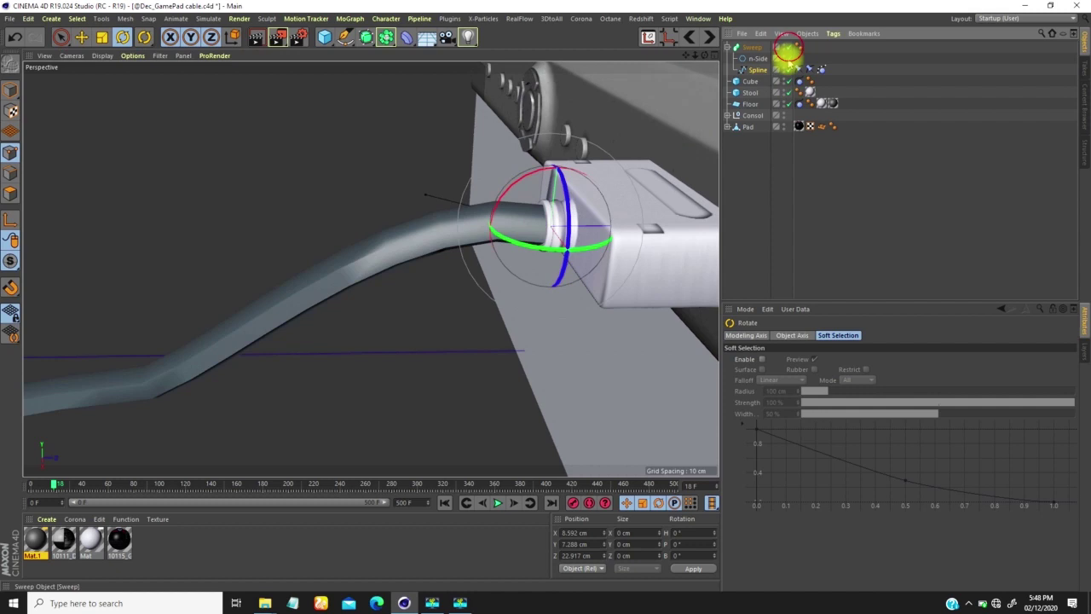
pyautogui.click(751, 57)
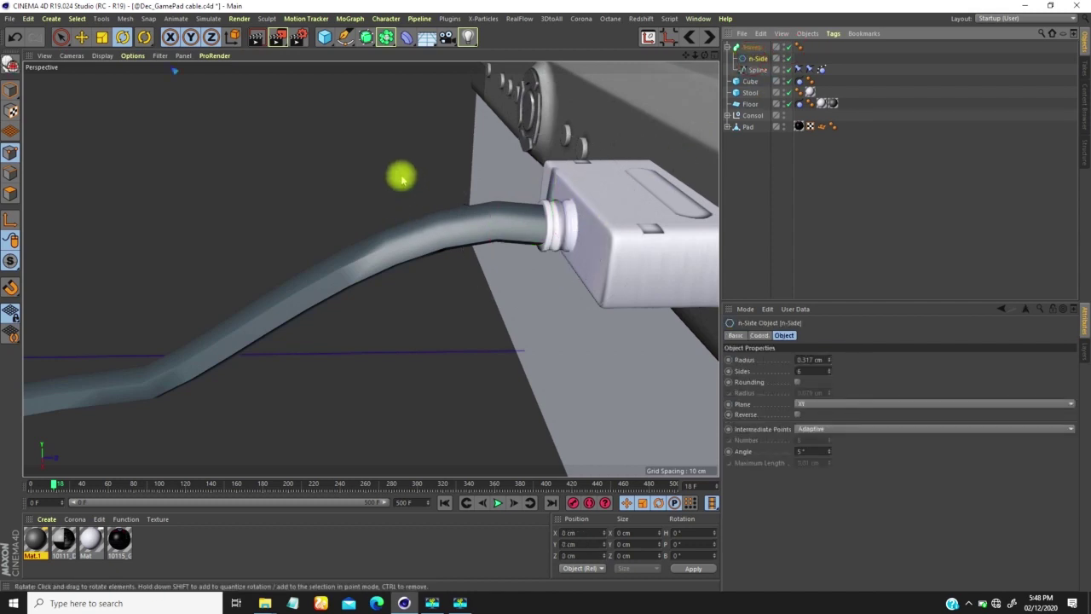
pyautogui.press('t')
pyautogui.moveTo(389, 171); pyautogui.dragTo(334, 233)
pyautogui.click(758, 58)
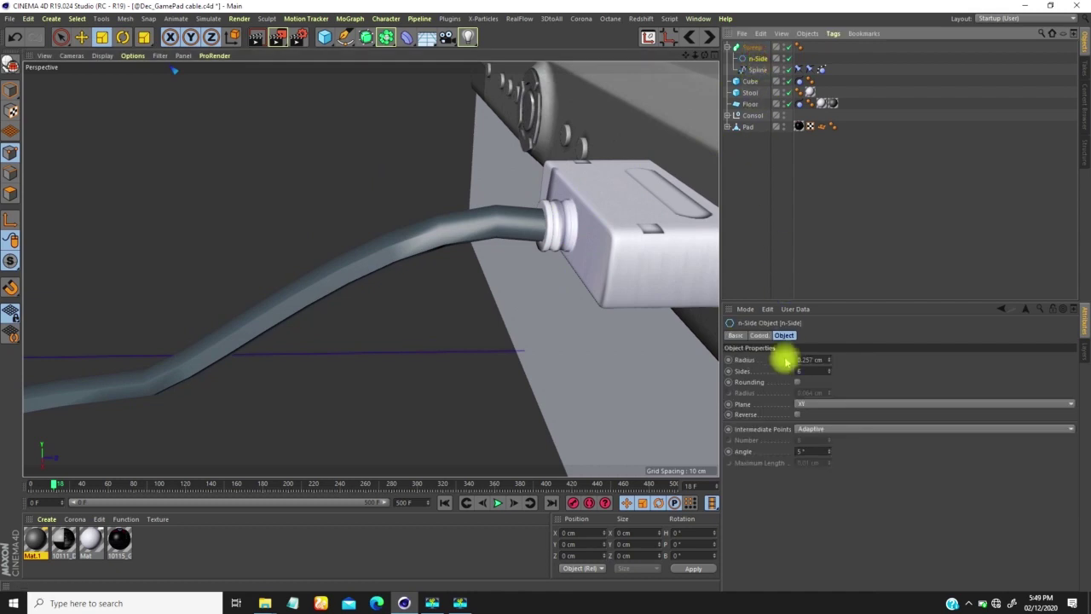
pyautogui.click(830, 372)
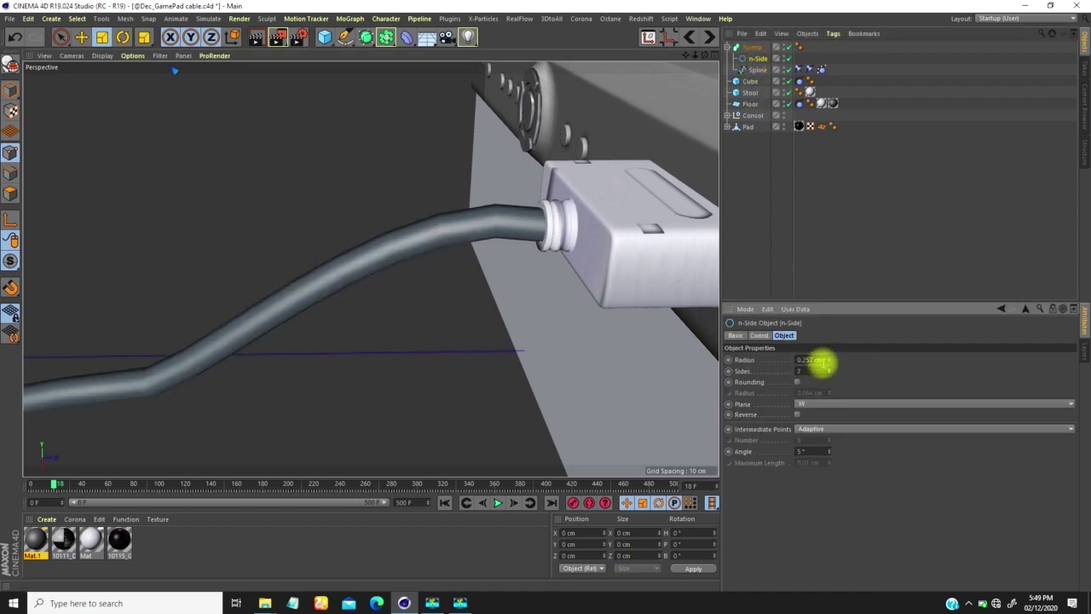
# Lower the start point of the Sweep's Scale curve to about 0.5 to taper the cable at the pad.
pyautogui.scroll(-10, 470, 228)
pyautogui.keyDown('alt'); pyautogui.moveTo(383, 307); pyautogui.dragTo(380, 322, button='middle'); pyautogui.keyUp('alt')
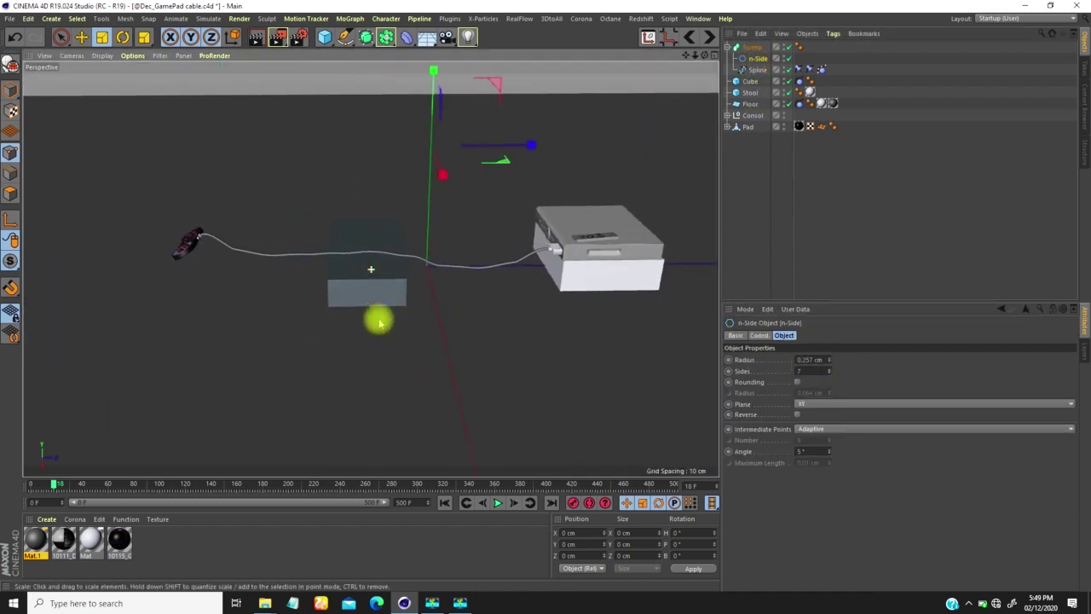
pyautogui.scroll(10, 207, 242)
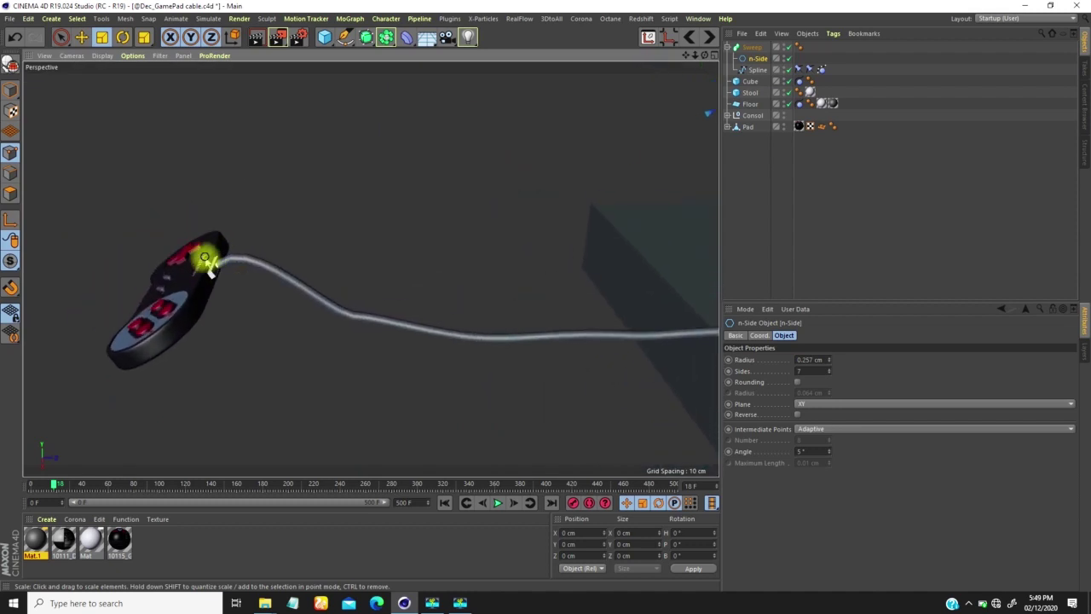
pyautogui.scroll(3, 256, 223)
pyautogui.click(751, 48)
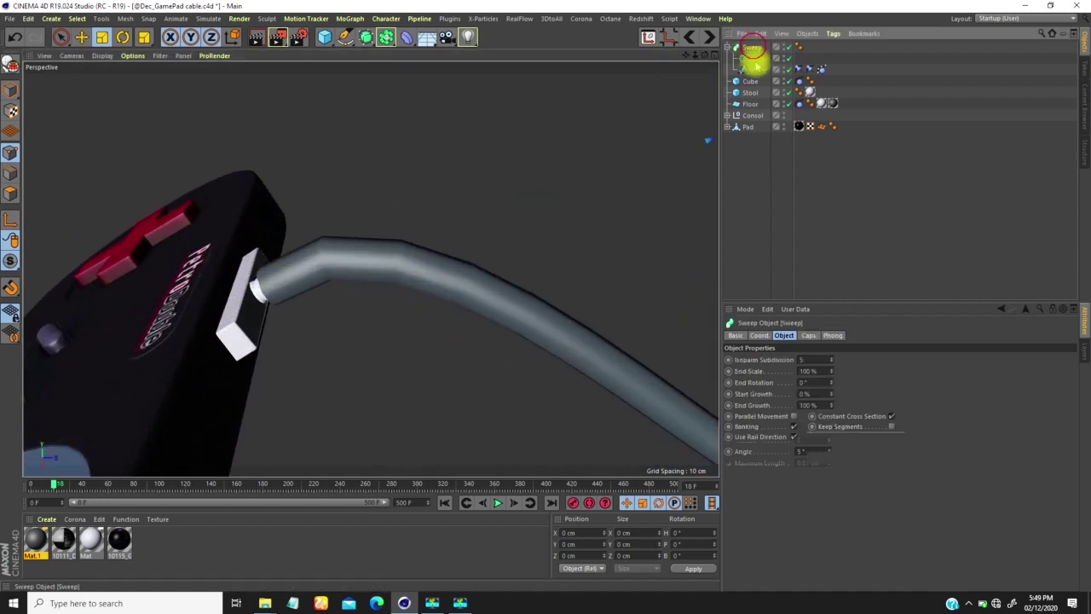
pyautogui.click(732, 468)
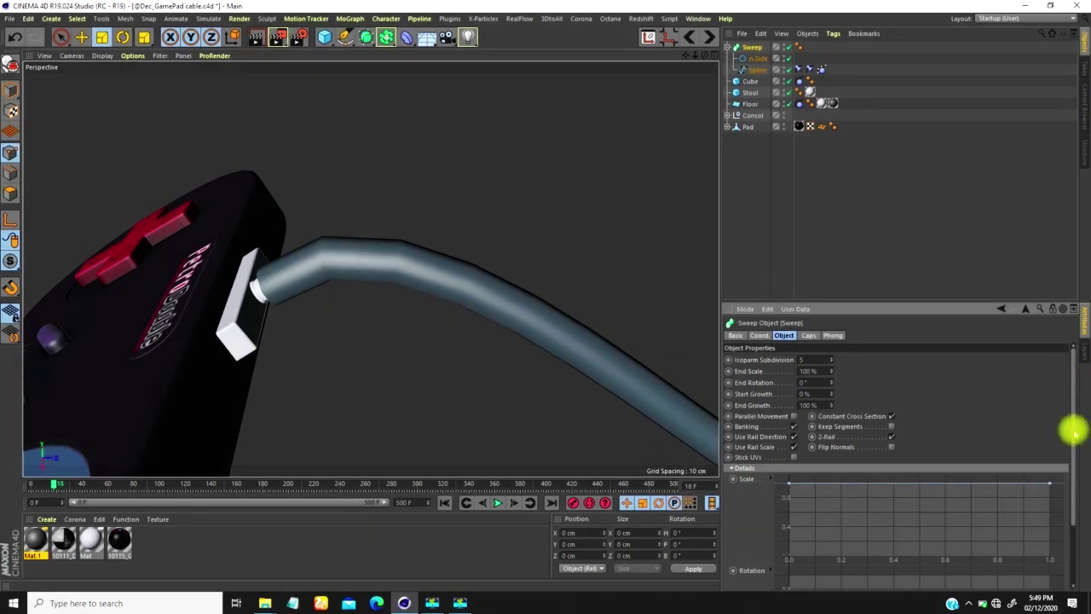
pyautogui.moveTo(1074, 432); pyautogui.dragTo(1042, 482)
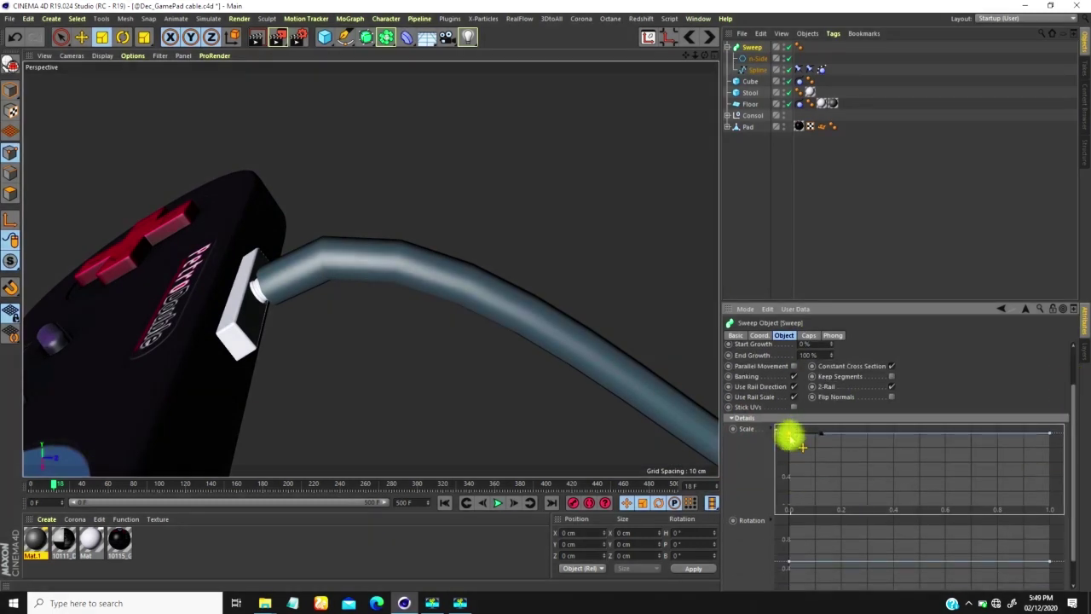
pyautogui.moveTo(800, 444); pyautogui.dragTo(780, 474)
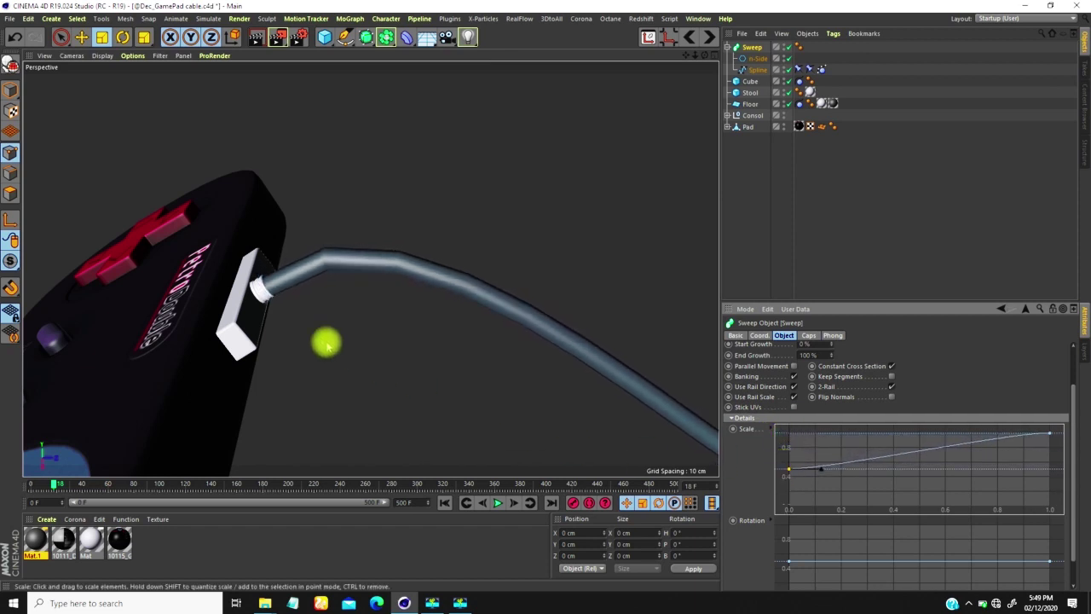
# Steepen the start tangent of the Sweep's Scale curve so the cable regains full thickness soon after the pad.
pyautogui.scroll(5, 288, 280)
pyautogui.keyDown('alt'); pyautogui.moveTo(255, 290); pyautogui.dragTo(208, 354); pyautogui.keyUp('alt')
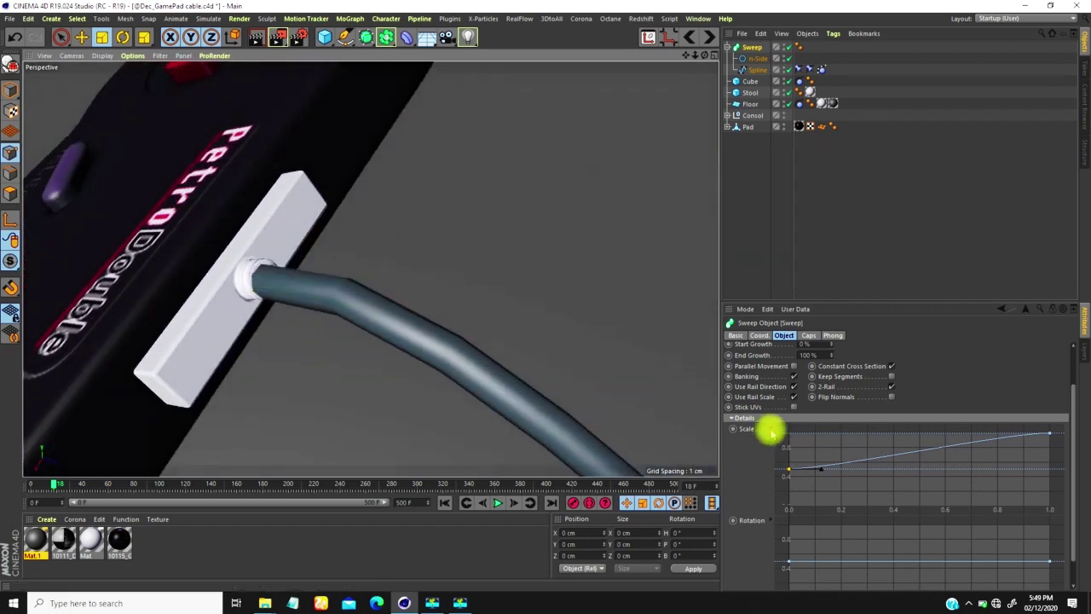
pyautogui.moveTo(801, 481); pyautogui.dragTo(816, 447)
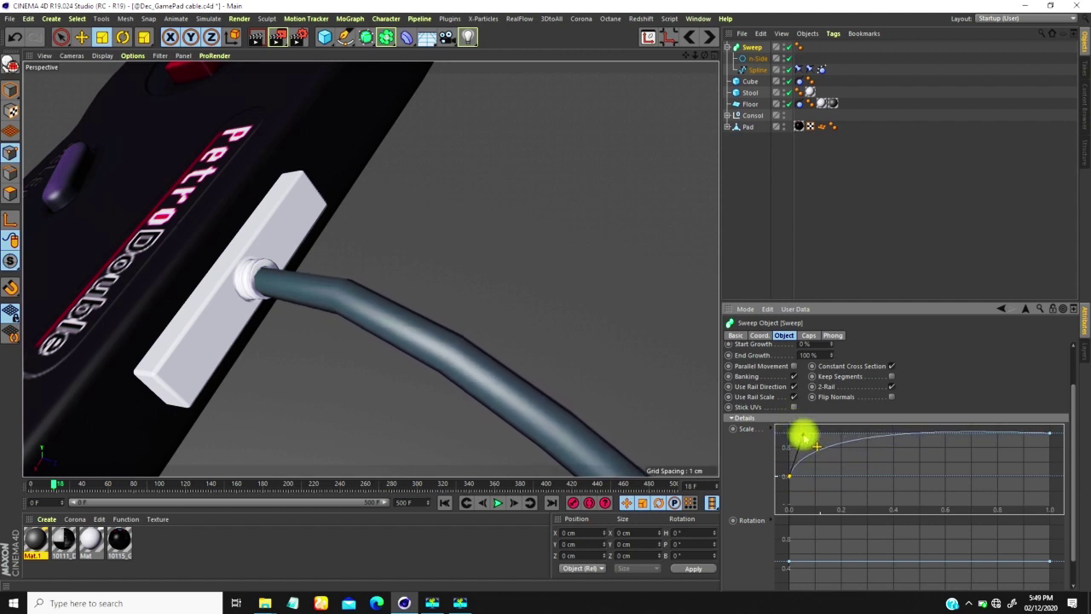
pyautogui.keyDown('alt'); pyautogui.moveTo(392, 300); pyautogui.dragTo(341, 350, button='right'); pyautogui.keyUp('alt')
pyautogui.keyDown('alt'); pyautogui.moveTo(377, 329); pyautogui.dragTo(396, 307); pyautogui.keyUp('alt')
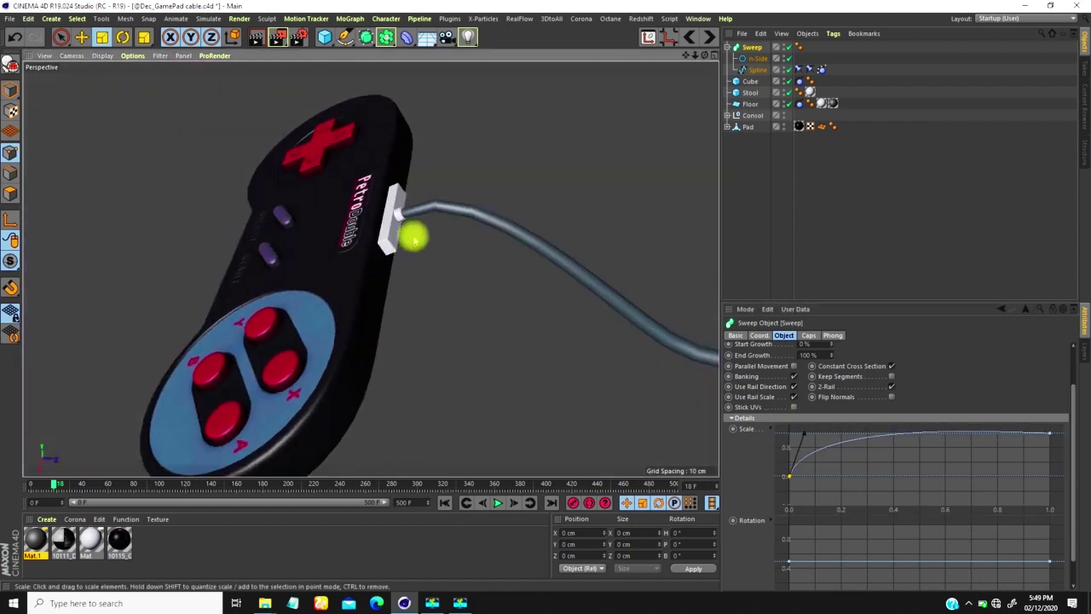
# Add a Subdivision Surface and make the Sweep its child to smooth the cable.
pyautogui.keyDown('alt'); pyautogui.moveTo(399, 205); pyautogui.dragTo(434, 187); pyautogui.keyUp('alt')
pyautogui.keyDown('alt'); pyautogui.moveTo(409, 218); pyautogui.dragTo(359, 262, button='right'); pyautogui.keyUp('alt')
pyautogui.keyDown('alt'); pyautogui.moveTo(486, 223); pyautogui.dragTo(391, 251, button='middle'); pyautogui.keyUp('alt')
pyautogui.keyDown('alt'); pyautogui.moveTo(390, 249); pyautogui.dragTo(604, 274); pyautogui.keyUp('alt')
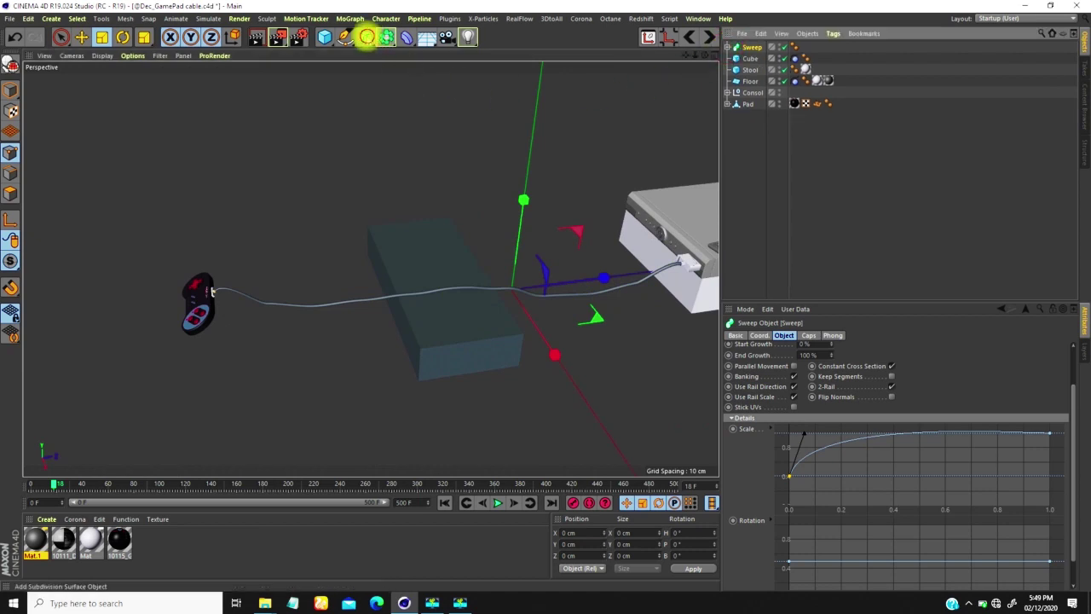
pyautogui.keyDown('alt'); pyautogui.click(367, 36); pyautogui.keyUp('alt')
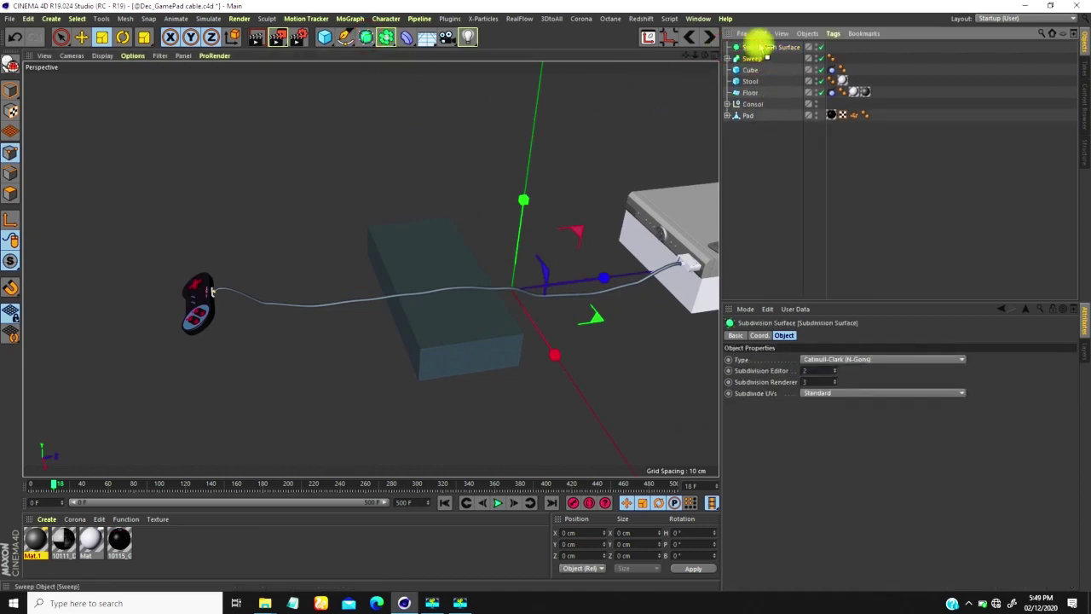
pyautogui.click(767, 58)
pyautogui.click(772, 134)
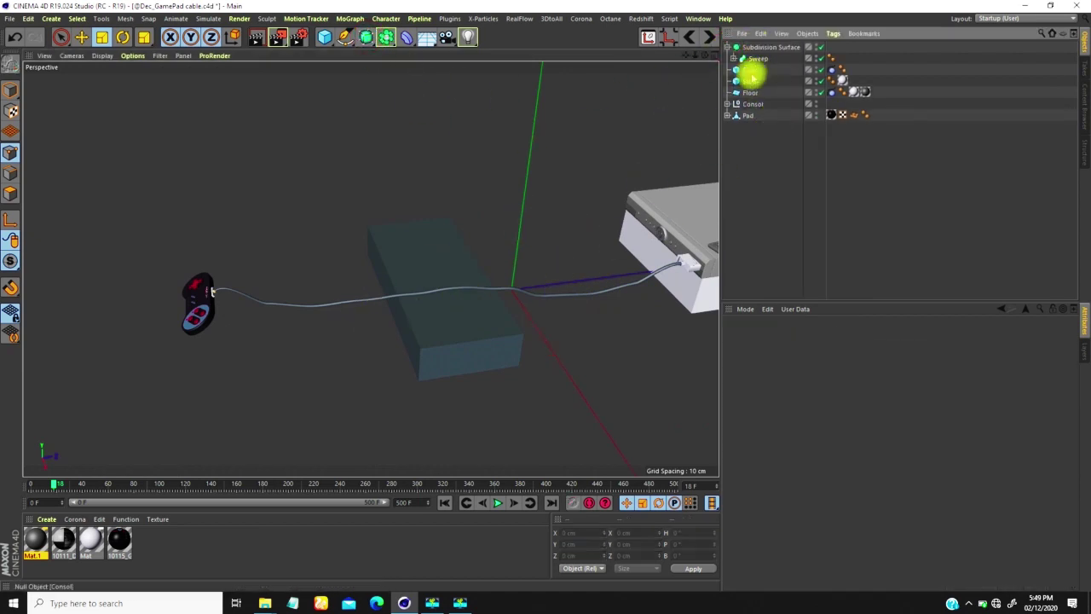
# Rewind the simulation to the first frame, select the Pad object and start playback.
pyautogui.click(752, 47)
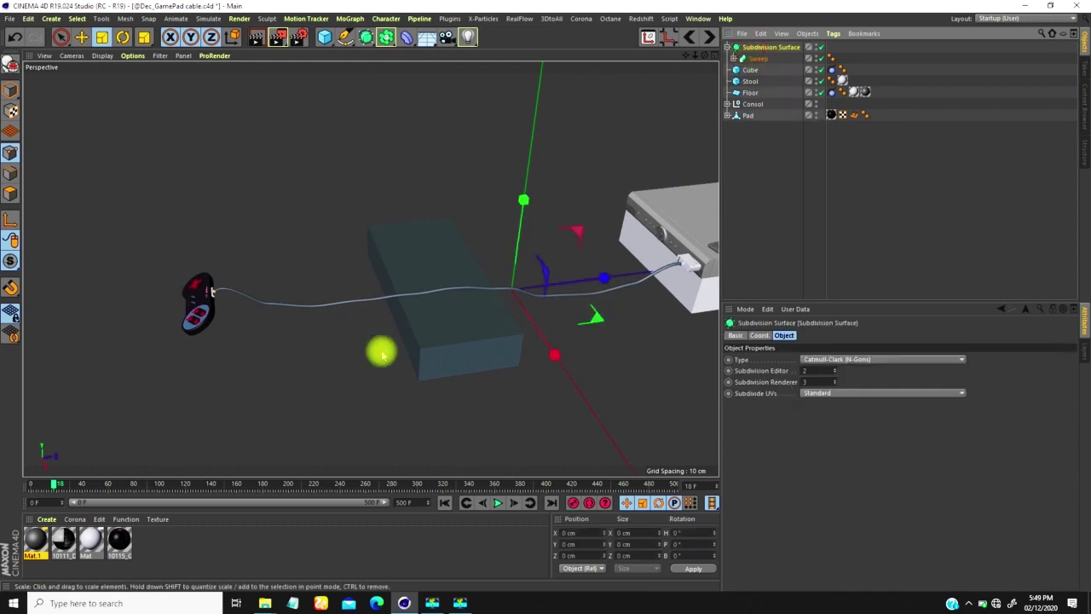
pyautogui.click(446, 503)
pyautogui.click(746, 115)
pyautogui.click(497, 503)
pyautogui.keyDown('alt'); pyautogui.moveTo(256, 281); pyautogui.dragTo(228, 276); pyautogui.keyUp('alt')
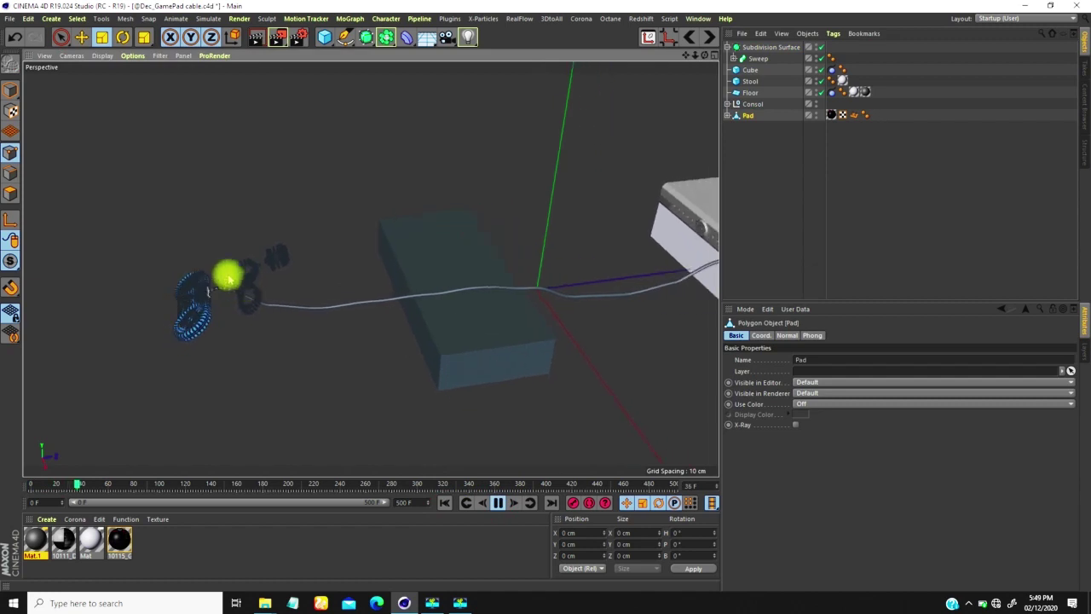
# Move the Pad in Model mode to about X 5.3, Y 4.6, Z -47.4 cm while the simulation plays.
pyautogui.click(11, 89)
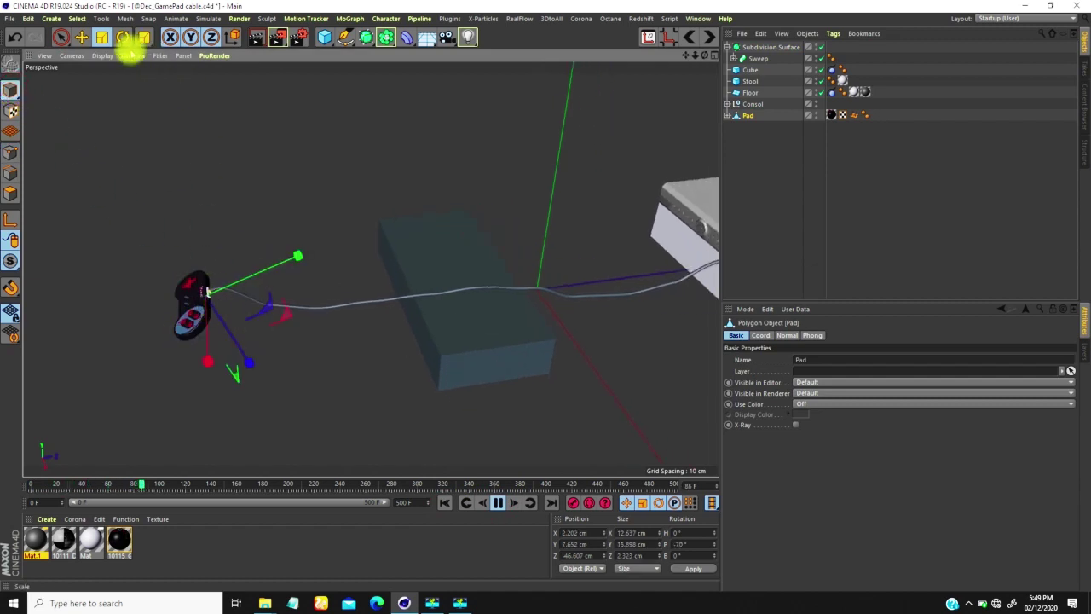
pyautogui.click(83, 36)
pyautogui.keyDown('alt'); pyautogui.moveTo(312, 299); pyautogui.dragTo(415, 322); pyautogui.keyUp('alt')
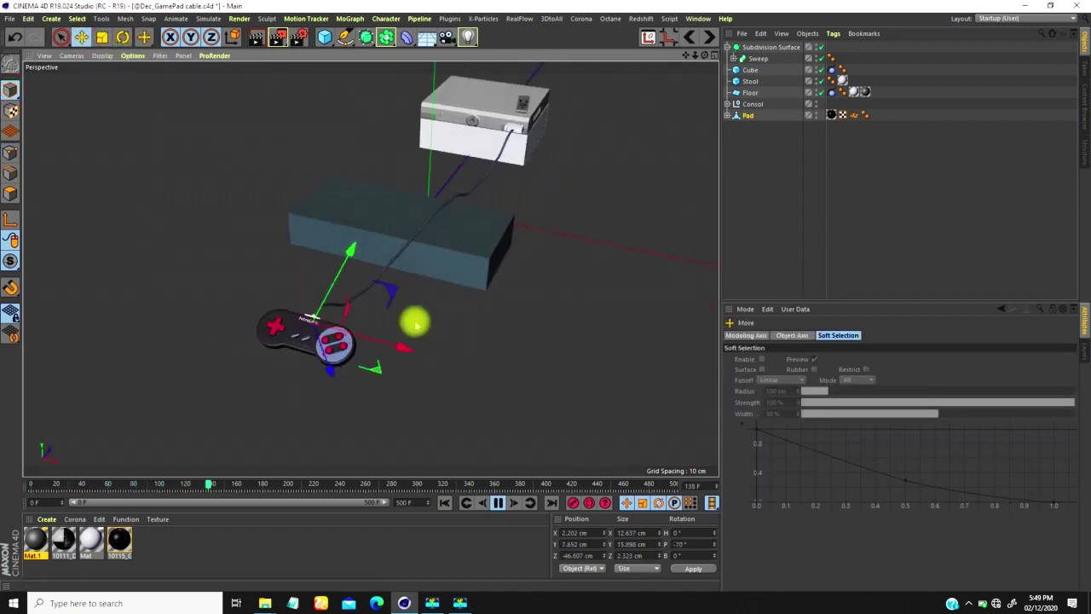
pyautogui.moveTo(312, 321); pyautogui.dragTo(322, 366)
pyautogui.moveTo(393, 286)
pyautogui.keyDown('alt'); pyautogui.mouseDown()
pyautogui.moveTo(307, 310)
pyautogui.moveTo(398, 253)
pyautogui.moveTo(421, 360)
pyautogui.mouseUp(); pyautogui.keyUp('alt')
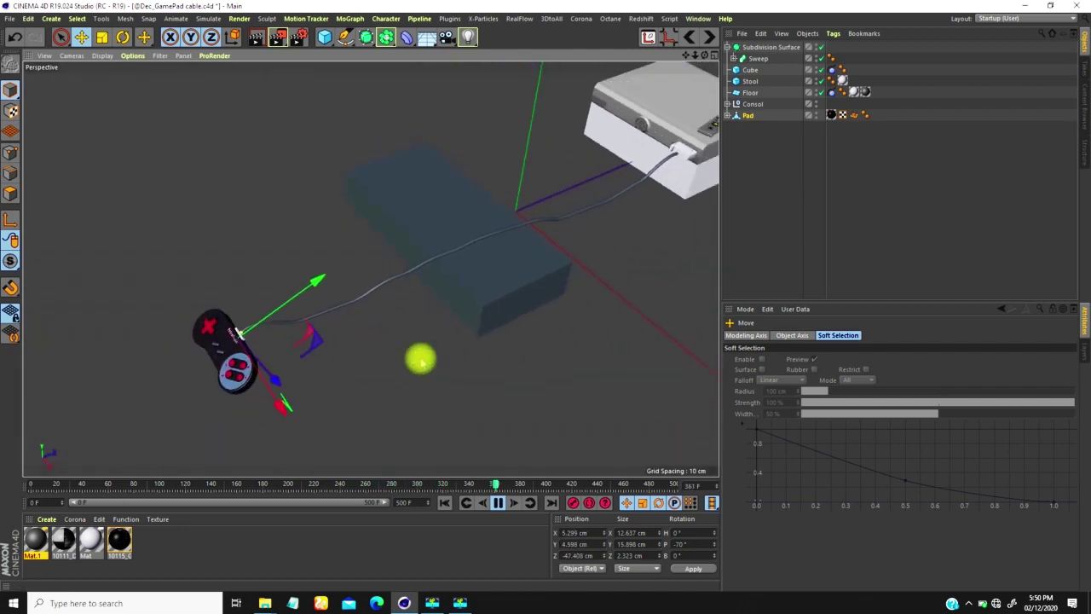
# Replay the simulation from the first frame and examine how the cable drapes between the pad and the console.
pyautogui.click(448, 501)
pyautogui.keyDown('alt'); pyautogui.moveTo(470, 331); pyautogui.dragTo(555, 239); pyautogui.keyUp('alt')
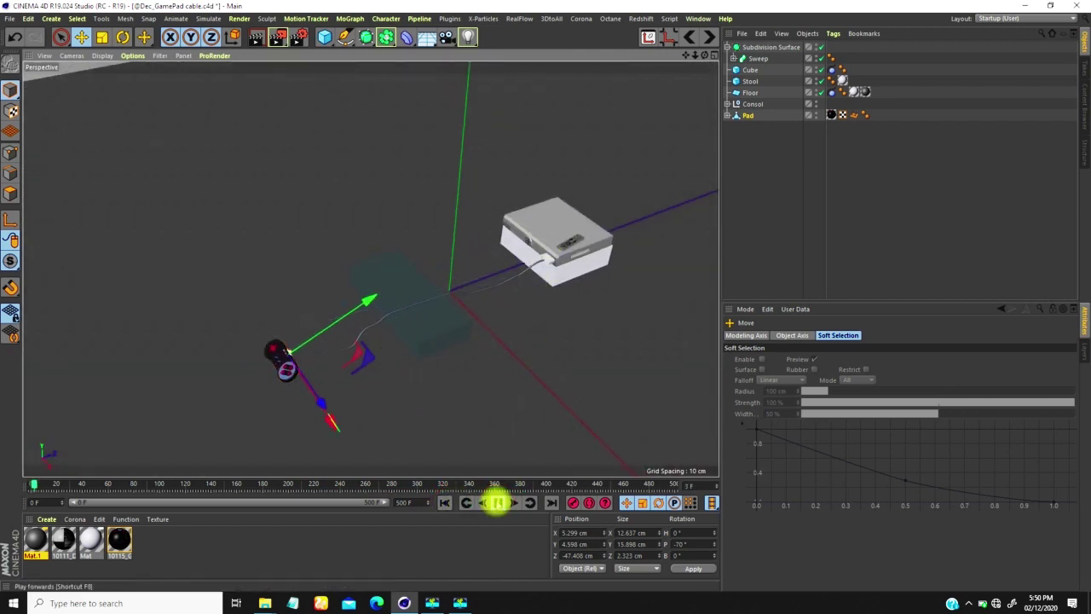
pyautogui.click(499, 502)
pyautogui.keyDown('alt'); pyautogui.moveTo(323, 328); pyautogui.dragTo(365, 271, button='right'); pyautogui.keyUp('alt')
pyautogui.keyDown('alt'); pyautogui.moveTo(244, 384); pyautogui.dragTo(376, 410); pyautogui.keyUp('alt')
pyautogui.keyDown('alt'); pyautogui.moveTo(455, 305); pyautogui.dragTo(518, 285, button='middle'); pyautogui.keyUp('alt')
pyautogui.keyDown('alt'); pyautogui.moveTo(393, 347); pyautogui.dragTo(460, 373); pyautogui.keyUp('alt')
pyautogui.click(495, 503)
pyautogui.click(494, 502)
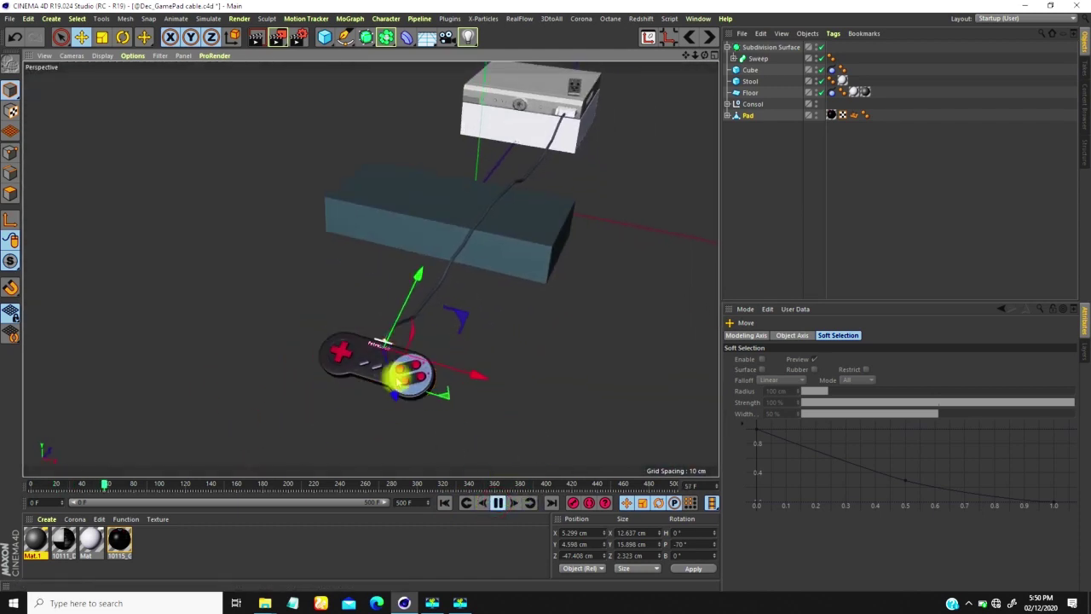
# Move the Pad to about X 3.9, Y 7.3, Z -46.2 cm during playback, then stop and rewind the simulation.
pyautogui.moveTo(350, 344); pyautogui.dragTo(356, 318)
pyautogui.scroll(3, 497, 239)
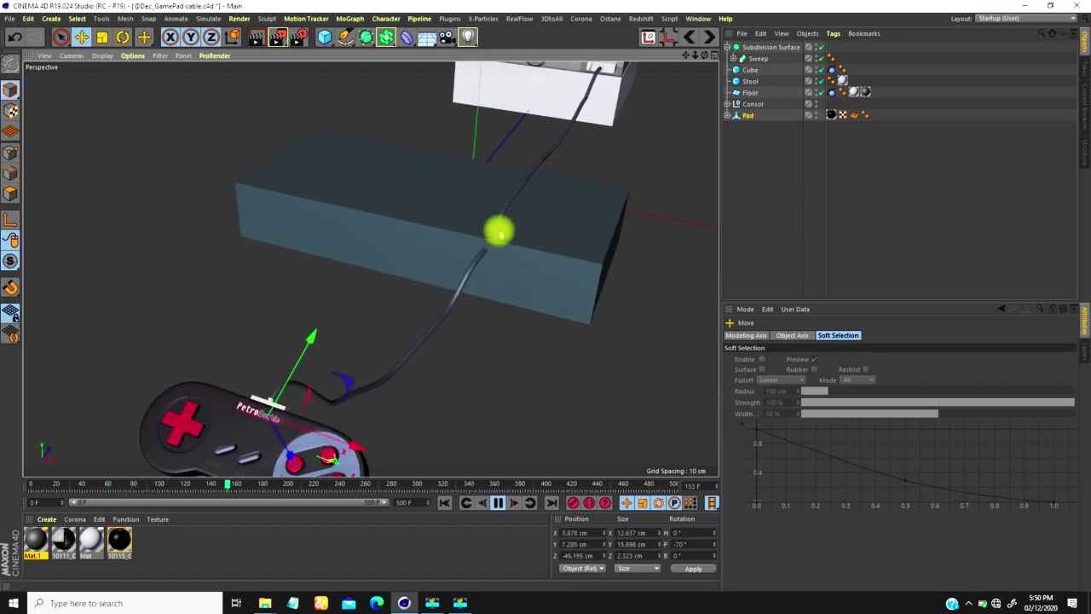
pyautogui.click(497, 503)
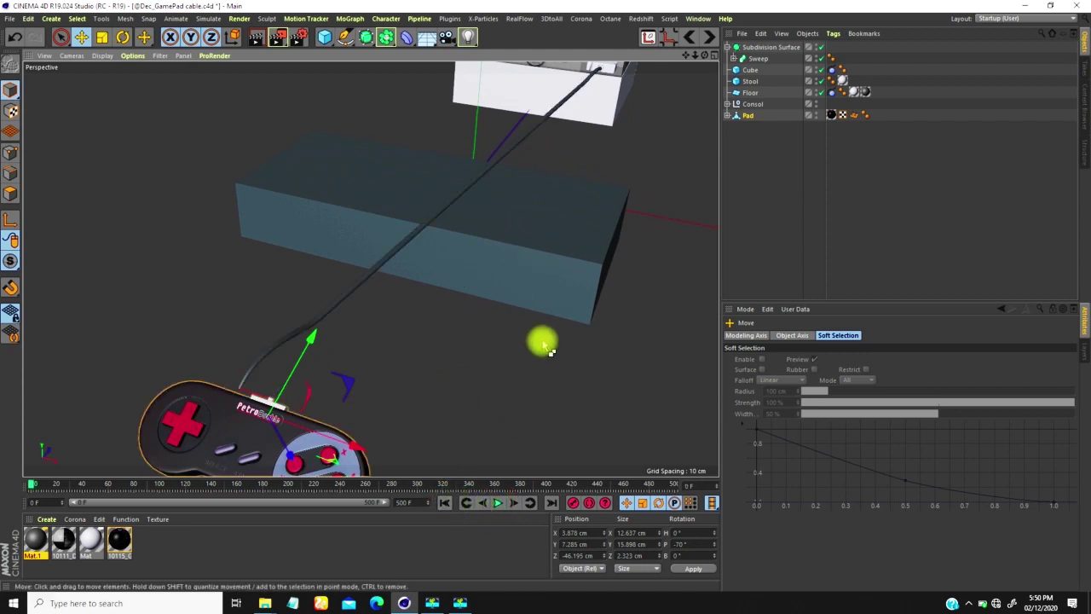
# In the project's expert dynamics settings, set both the steps per frame and the maximum solver iterations per step to 20.
pyautogui.hotkey('ctrl', 'd')
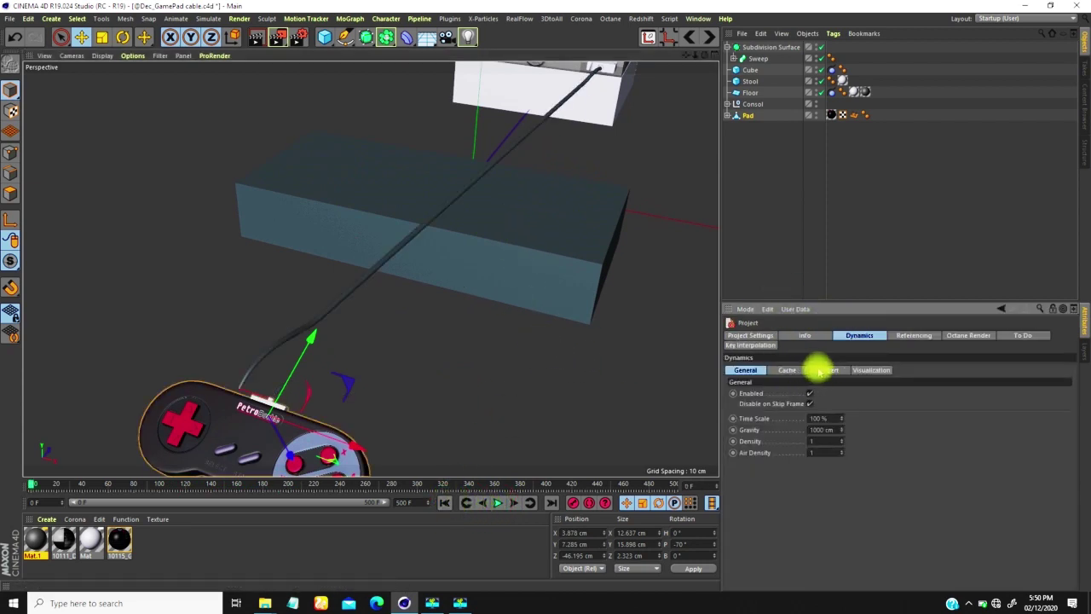
pyautogui.click(793, 369)
pyautogui.click(747, 371)
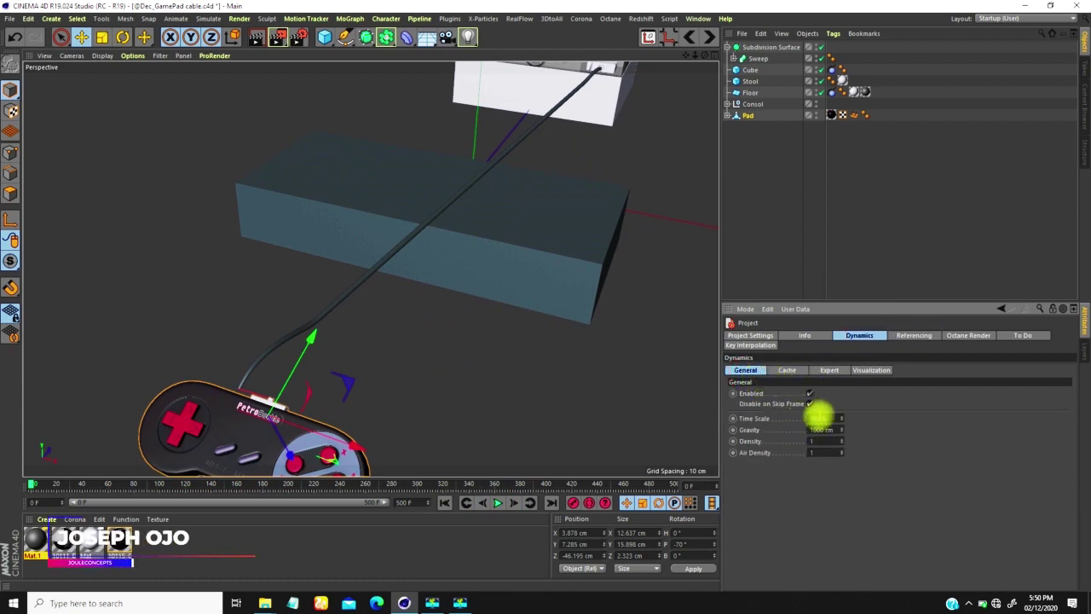
pyautogui.click(828, 370)
pyautogui.doubleClick(868, 394)
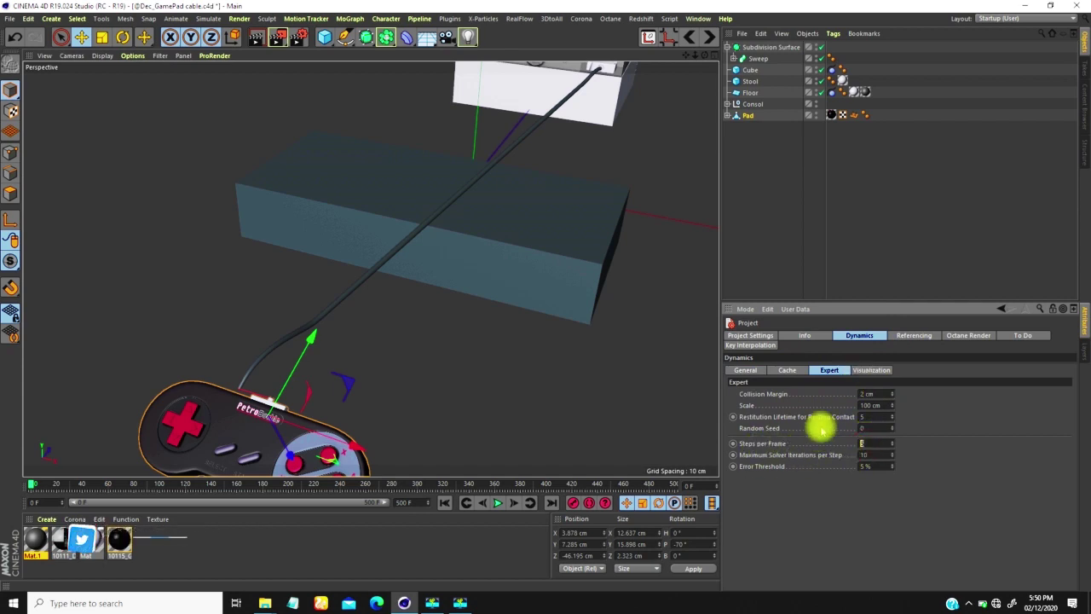
pyautogui.press('Return')
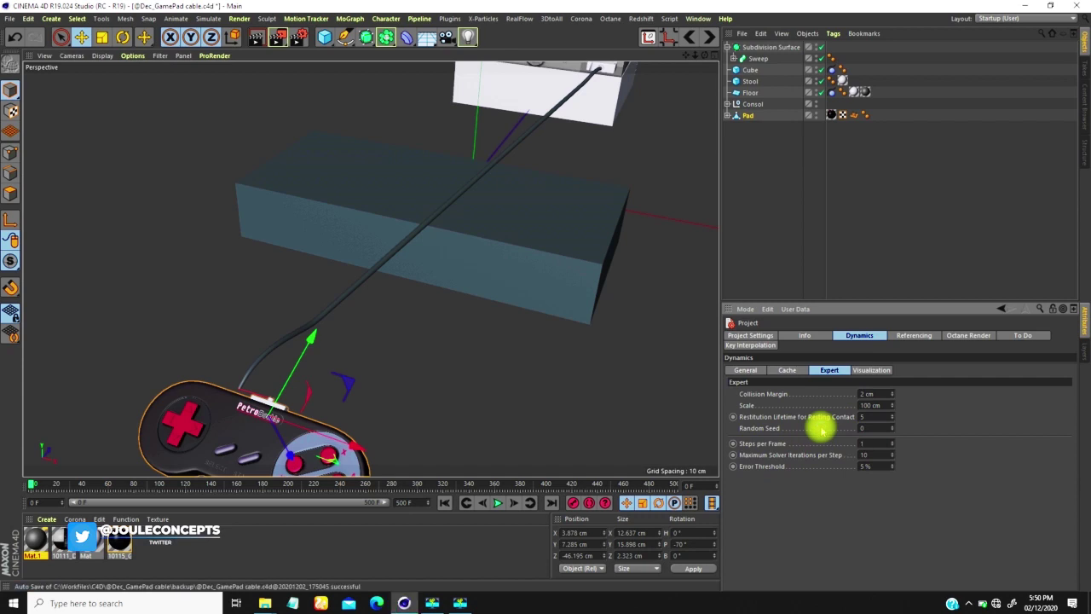
pyautogui.write('20')
pyautogui.press('Return')
# Play the simulation and move the Pad to about X 0.8, Y 9.6, Z -44.5 cm while examining how the cable reacts.
pyautogui.keyDown('alt'); pyautogui.moveTo(376, 274); pyautogui.dragTo(401, 400); pyautogui.keyUp('alt')
pyautogui.click(497, 503)
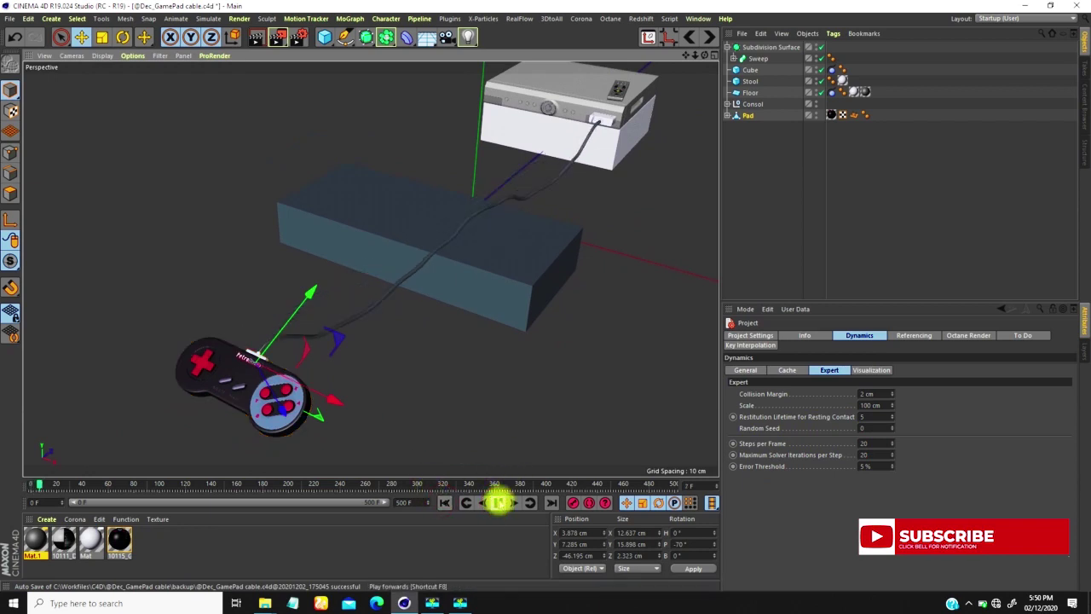
pyautogui.keyDown('alt'); pyautogui.moveTo(446, 244); pyautogui.dragTo(501, 179, button='right'); pyautogui.keyUp('alt')
pyautogui.keyDown('alt'); pyautogui.moveTo(414, 270); pyautogui.dragTo(438, 280); pyautogui.keyUp('alt')
pyautogui.keyDown('alt'); pyautogui.moveTo(435, 278); pyautogui.dragTo(348, 374, button='right'); pyautogui.keyUp('alt')
pyautogui.keyDown('alt'); pyautogui.moveTo(343, 362); pyautogui.dragTo(336, 324); pyautogui.keyUp('alt')
pyautogui.keyDown('alt'); pyautogui.moveTo(369, 239); pyautogui.dragTo(263, 228); pyautogui.keyUp('alt')
pyautogui.keyDown('alt'); pyautogui.moveTo(376, 216); pyautogui.dragTo(372, 256, button='right'); pyautogui.keyUp('alt')
pyautogui.moveTo(370, 268)
pyautogui.keyDown('alt'); pyautogui.mouseDown()
pyautogui.moveTo(370, 221)
pyautogui.moveTo(375, 253)
pyautogui.mouseUp(); pyautogui.keyUp('alt')
pyautogui.keyDown('alt'); pyautogui.moveTo(375, 253); pyautogui.dragTo(382, 235, button='right'); pyautogui.keyUp('alt')
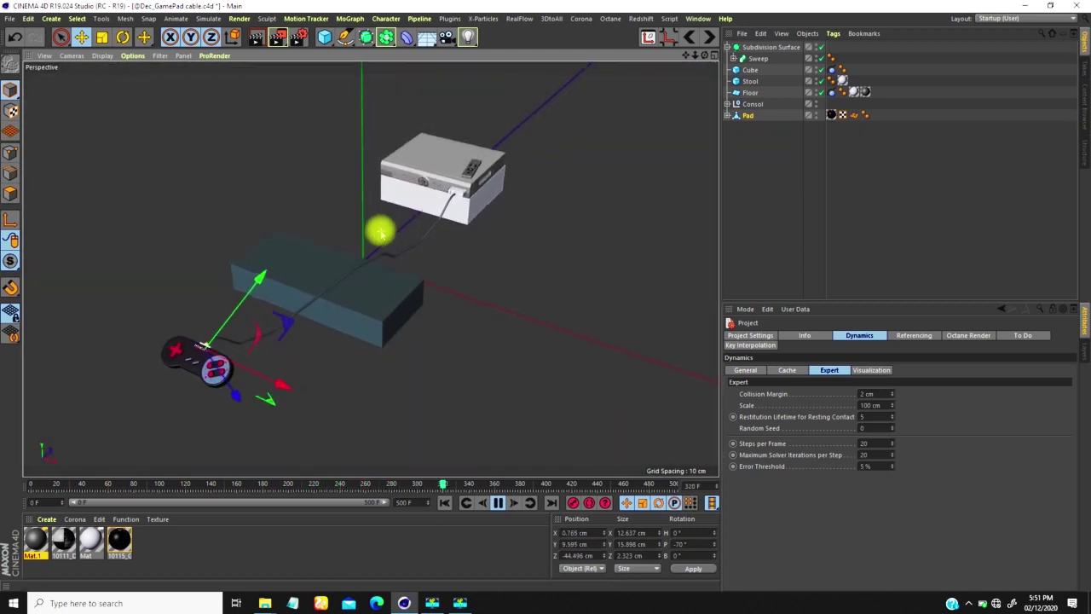
pyautogui.keyDown('alt'); pyautogui.moveTo(380, 233); pyautogui.dragTo(404, 341); pyautogui.keyUp('alt')
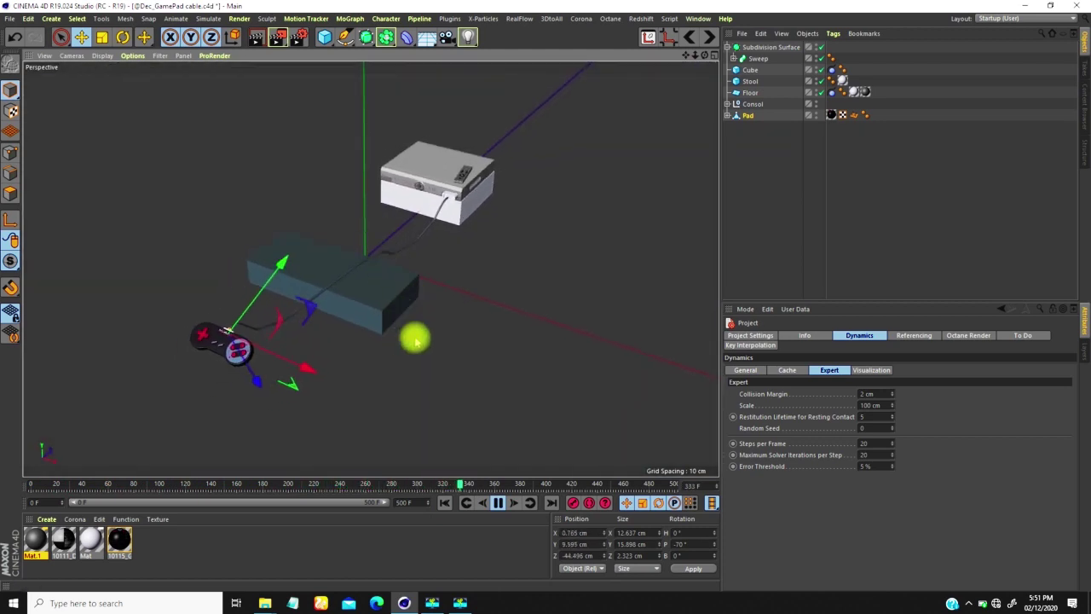
pyautogui.moveTo(441, 225)
pyautogui.keyDown('alt'); pyautogui.mouseDown()
pyautogui.moveTo(378, 256)
pyautogui.moveTo(441, 215)
pyautogui.mouseUp(); pyautogui.keyUp('alt')
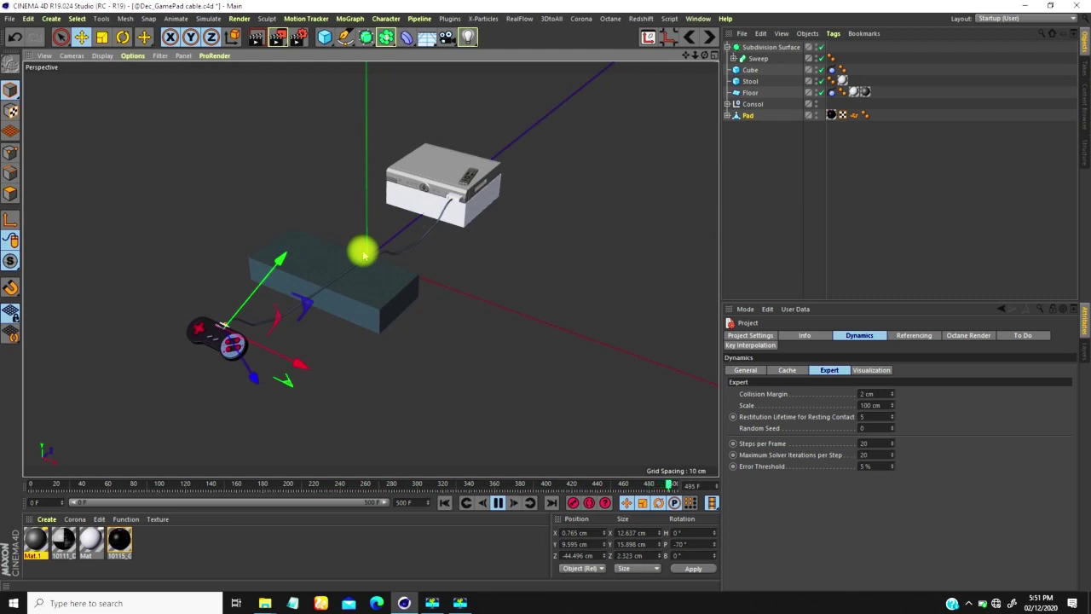
# Move the Pad to about X -0.5, Y 4.2, Z -51.2 cm during playback to stretch the cable across the block.
pyautogui.keyDown('alt'); pyautogui.moveTo(375, 280); pyautogui.dragTo(409, 259); pyautogui.keyUp('alt')
pyautogui.scroll(-4, 256, 325)
pyautogui.keyDown('alt'); pyautogui.moveTo(176, 316); pyautogui.dragTo(265, 320, button='middle'); pyautogui.keyUp('alt')
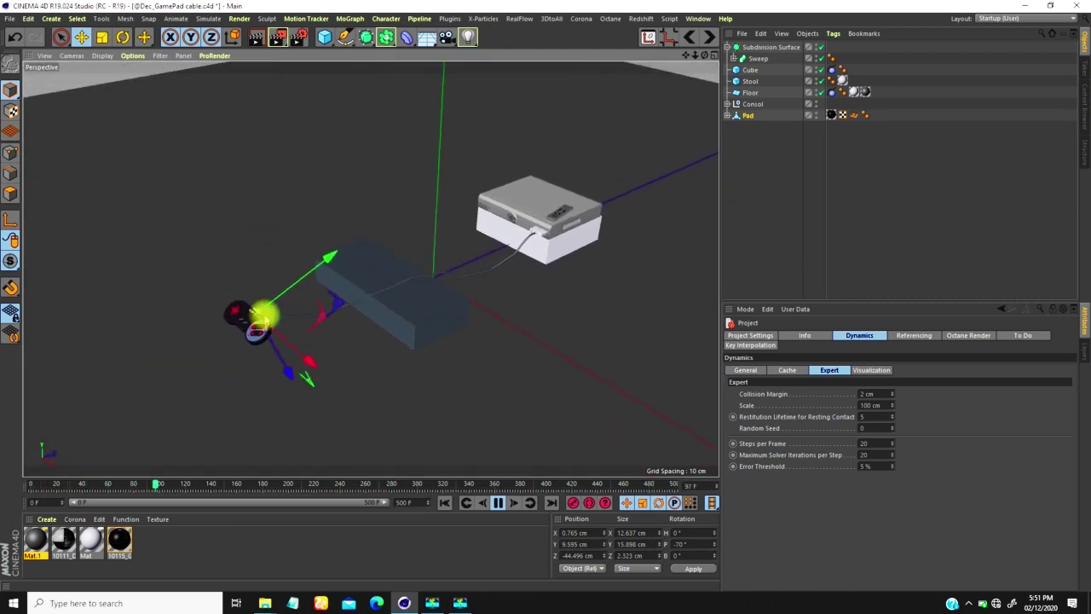
pyautogui.moveTo(318, 271); pyautogui.dragTo(211, 354)
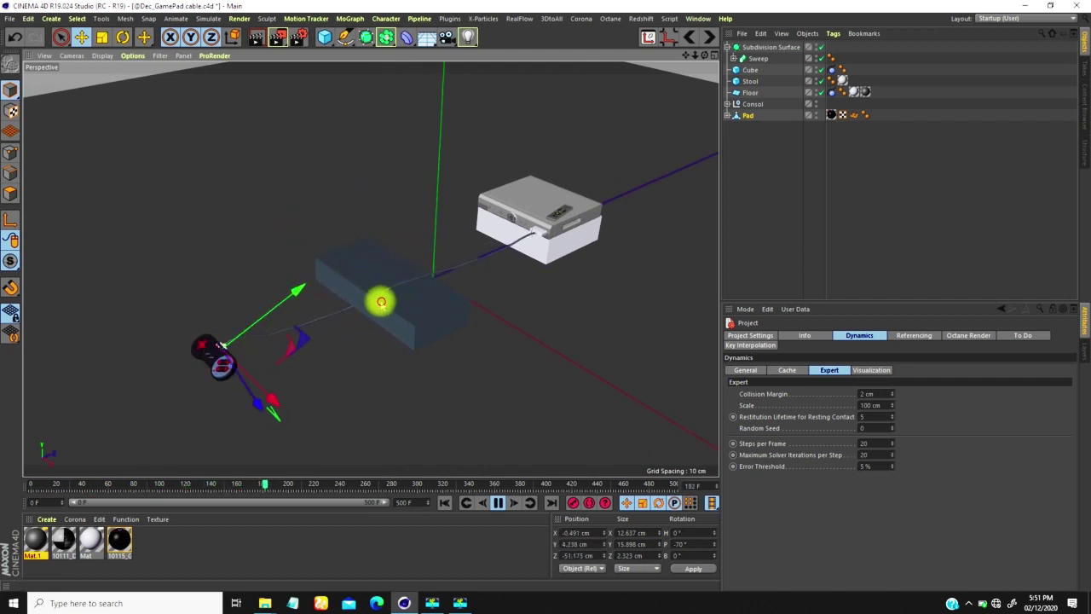